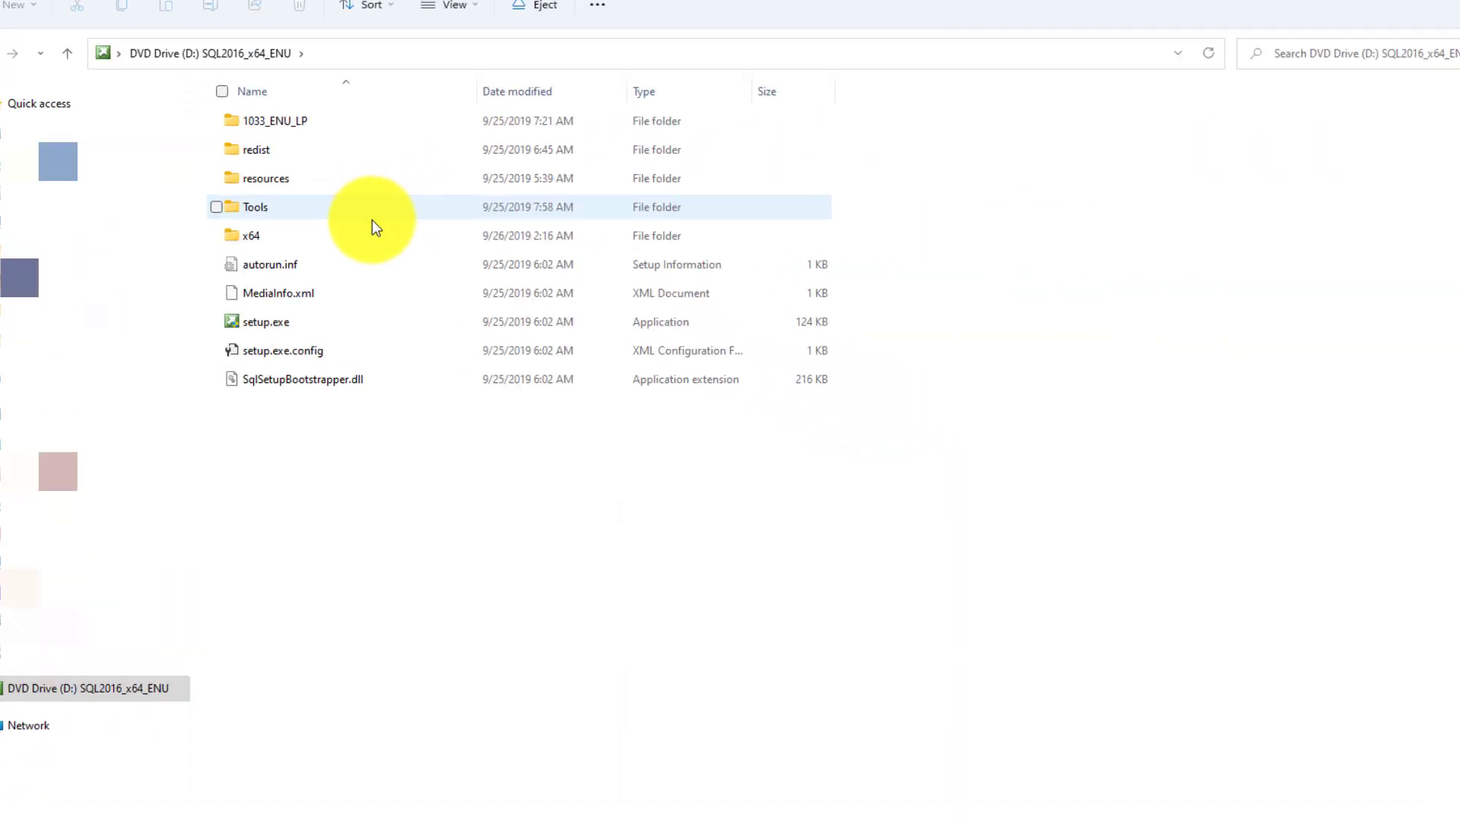
# Launch setup.exe from the SQL2016_x64_ENU DVD drive and reposition the SQL Server Installation Center window
pyautogui.click(308, 323)
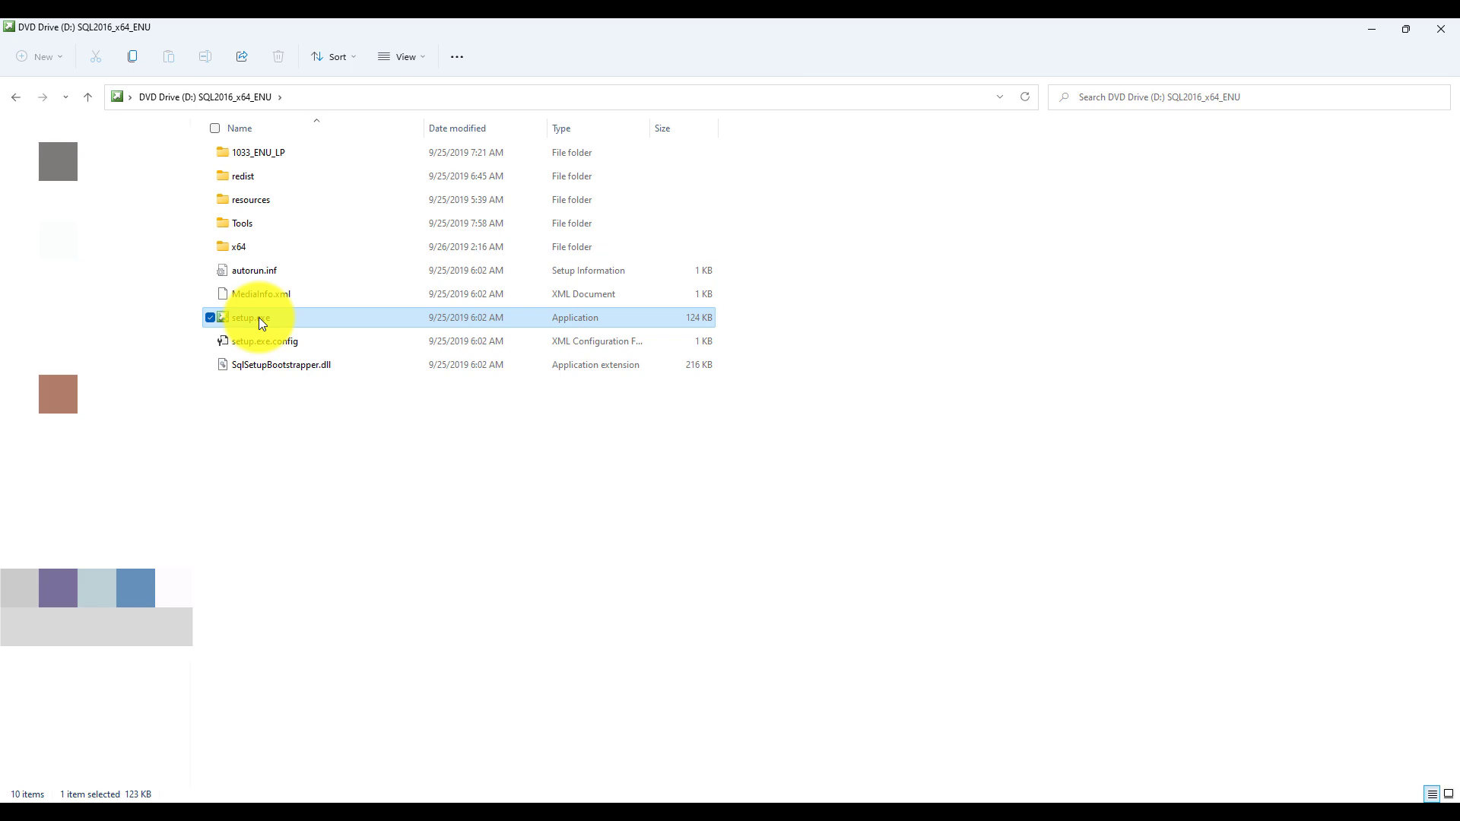
pyautogui.doubleClick(258, 317)
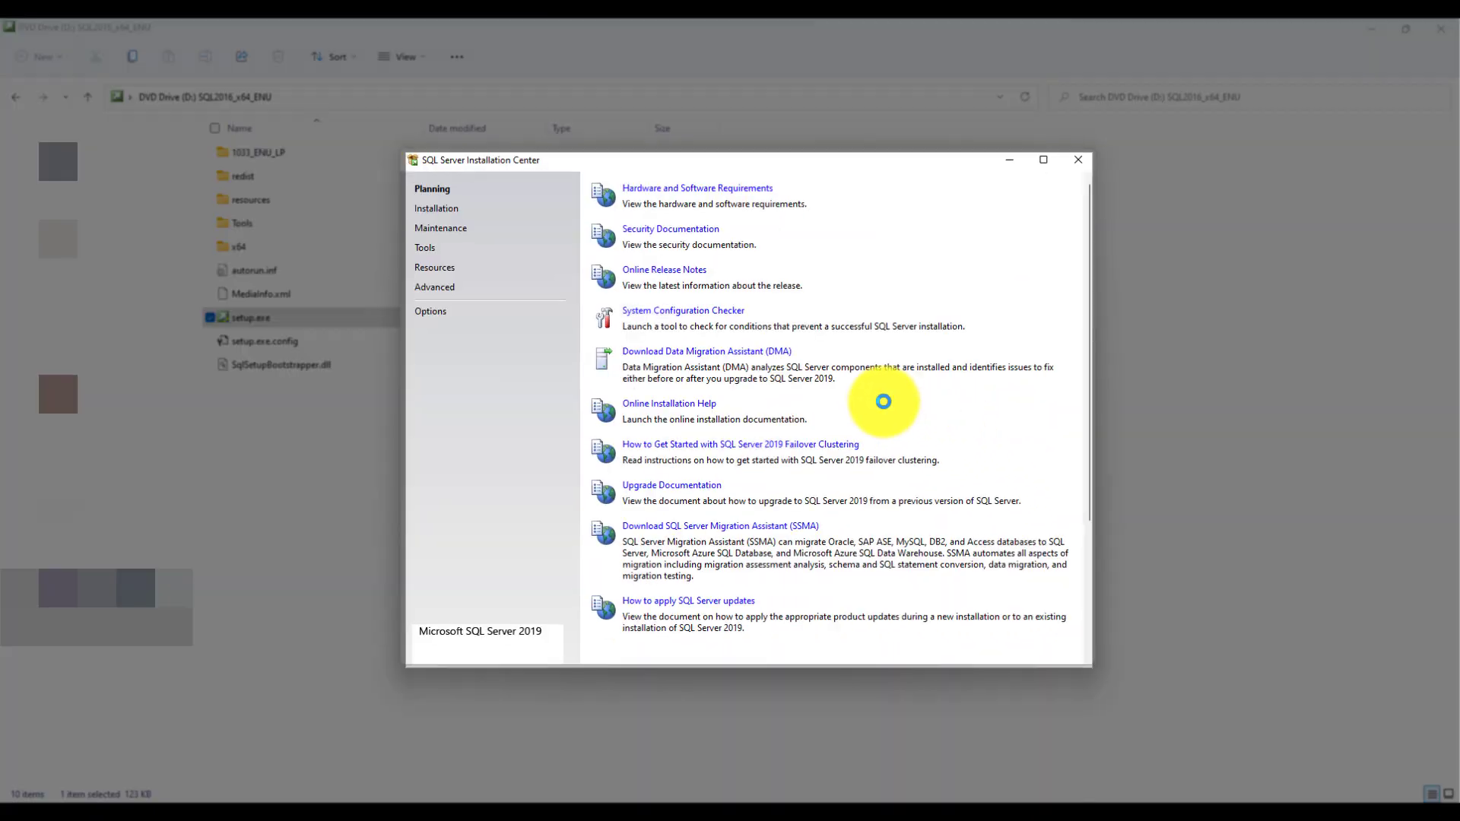
pyautogui.moveTo(733, 162); pyautogui.dragTo(733, 171)
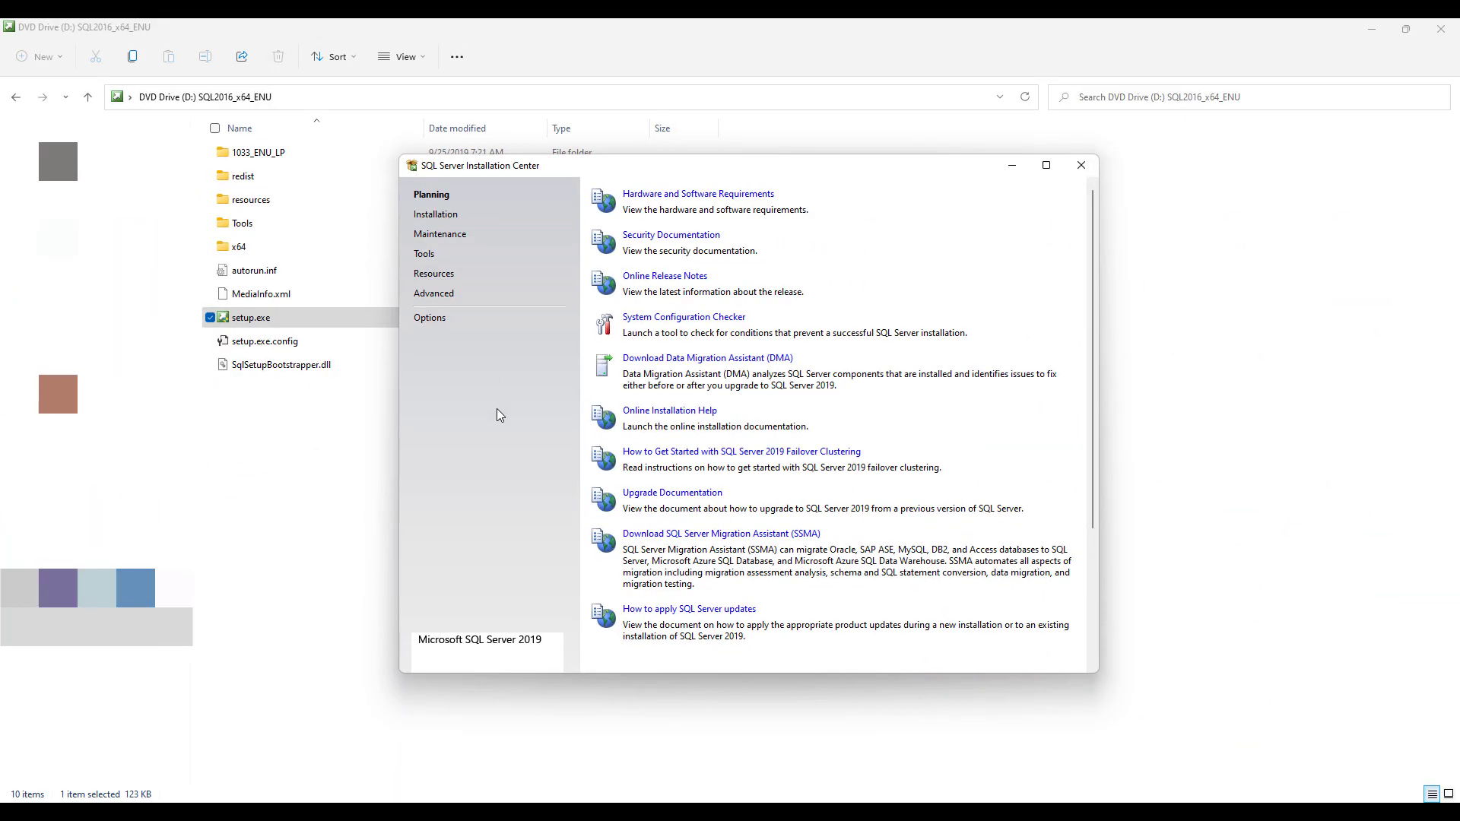
pyautogui.moveTo(641, 174); pyautogui.dragTo(624, 176)
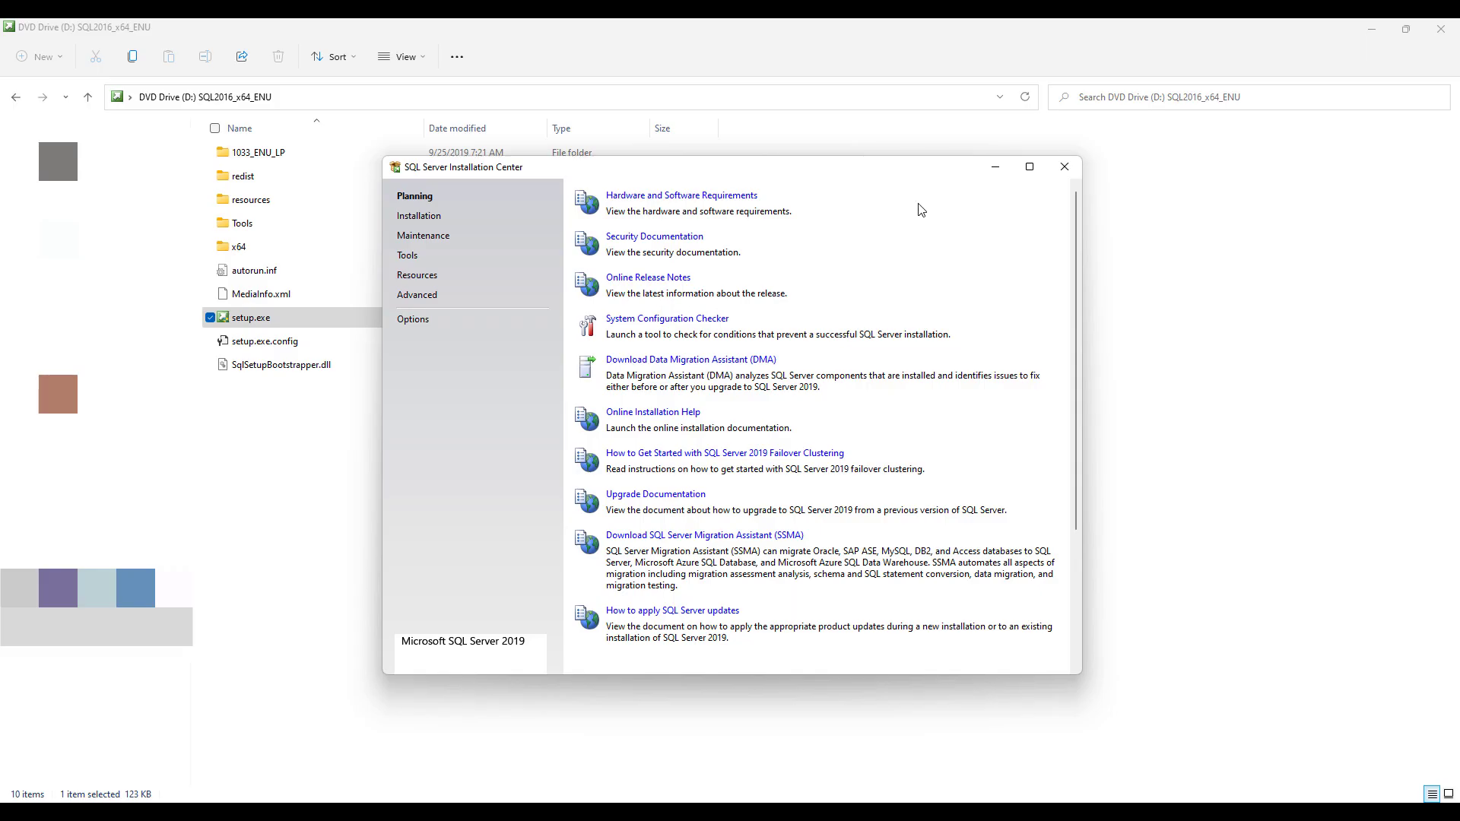
pyautogui.moveTo(869, 178); pyautogui.dragTo(863, 162)
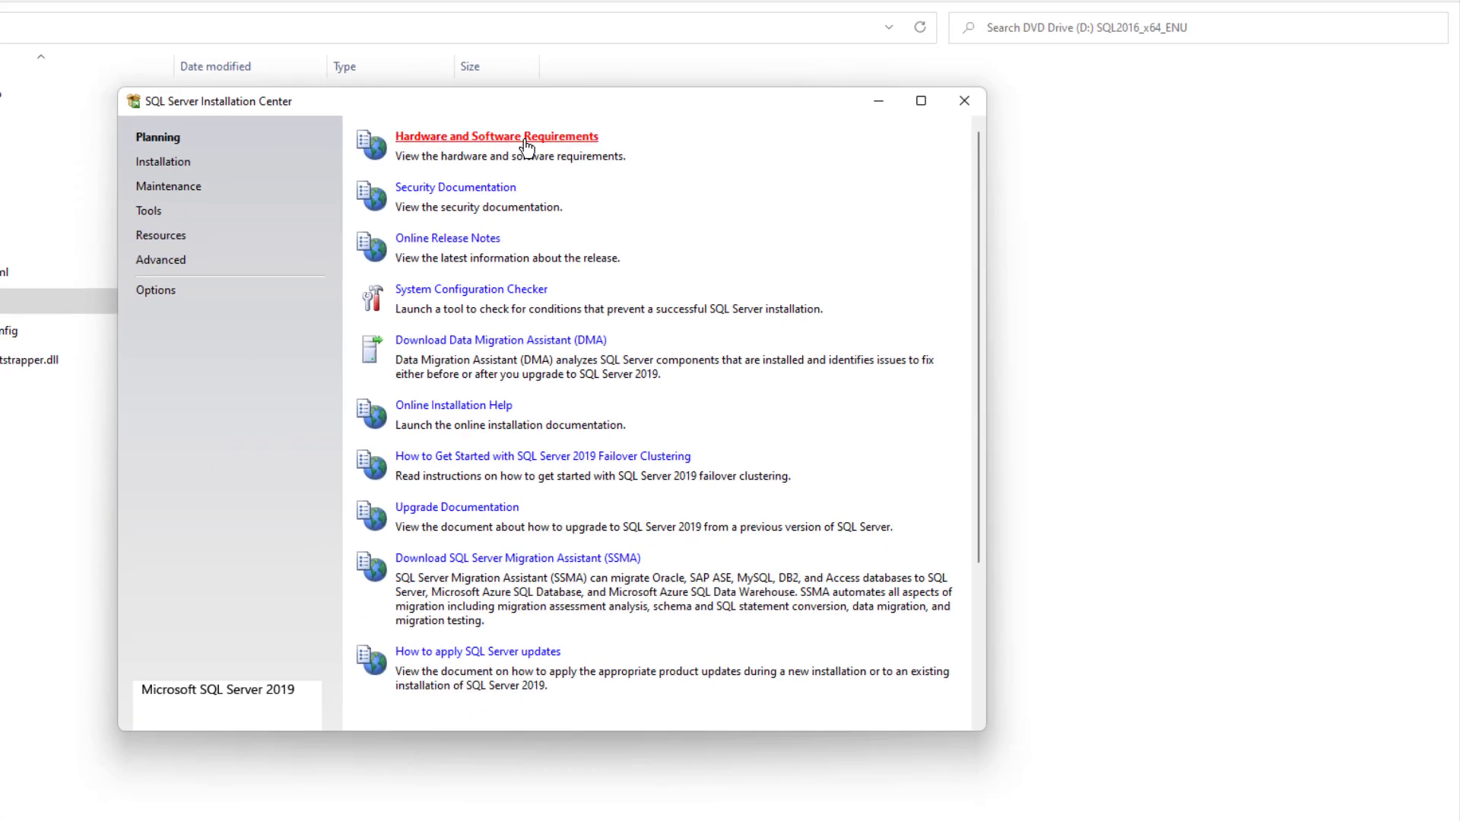
# Open Hardware and Software Requirements from the Planning page and look over the hardware requirements table
pyautogui.click(526, 138)
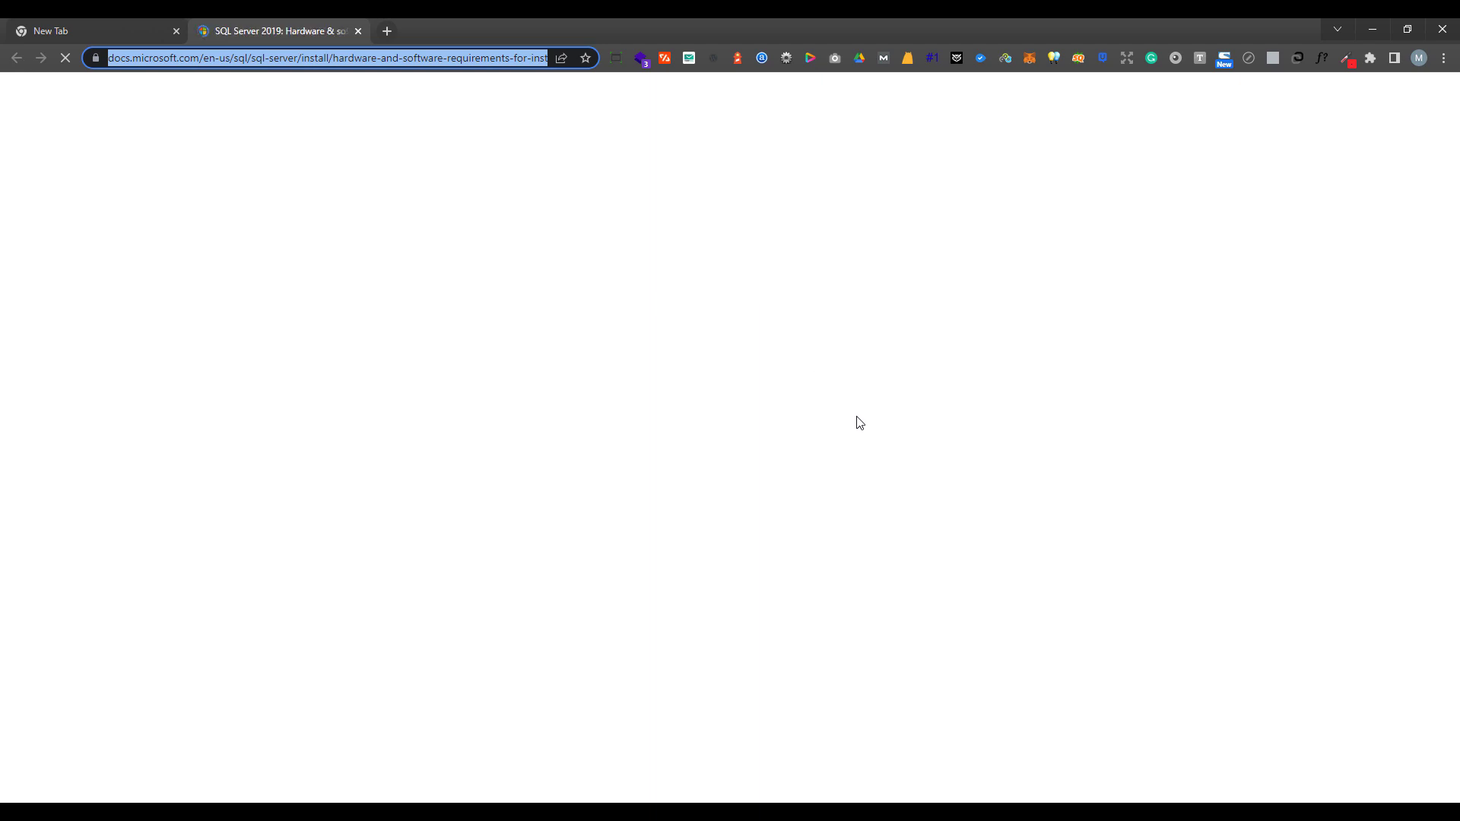
pyautogui.scroll(-3, 965, 492)
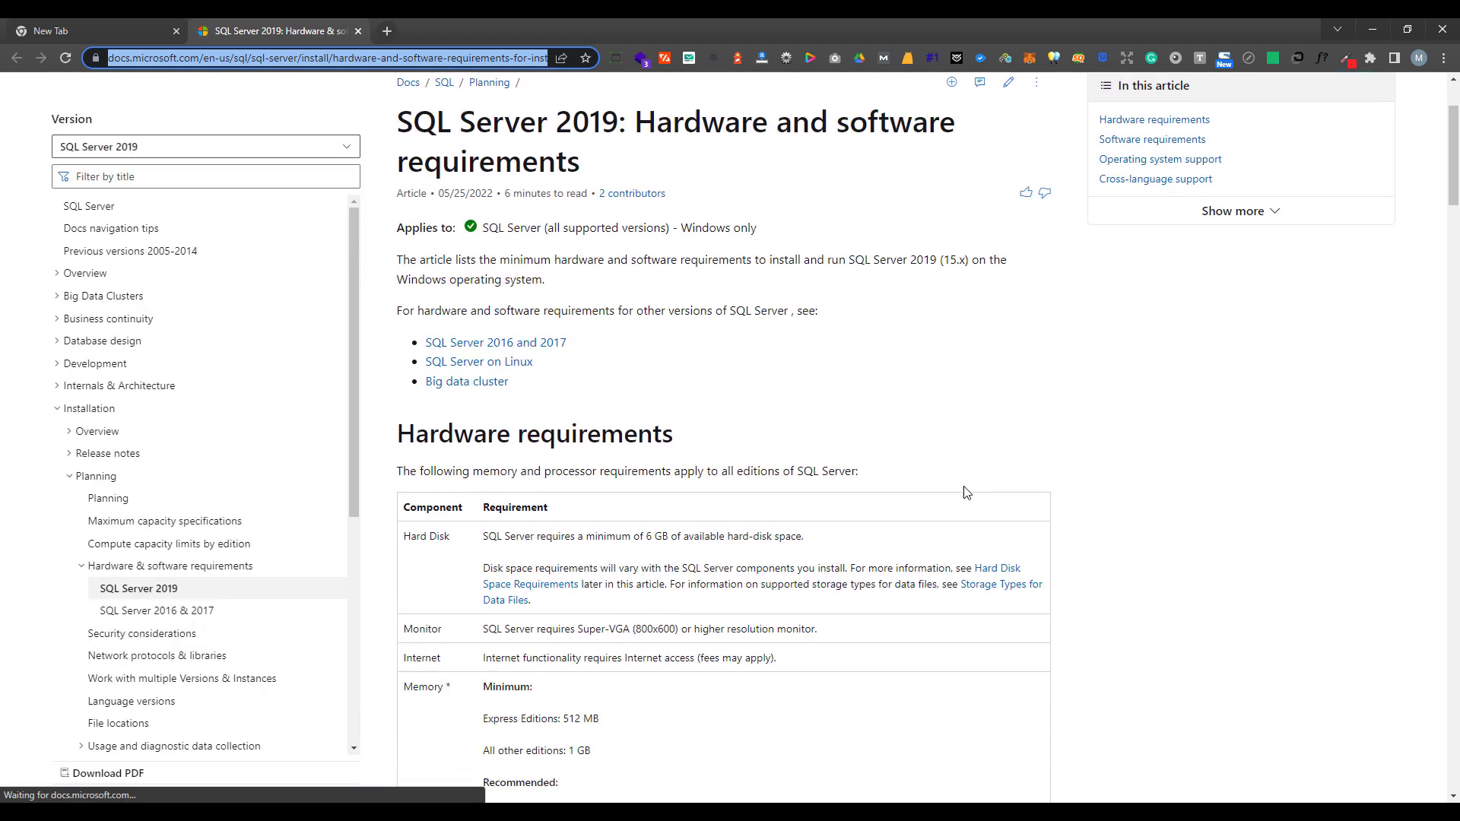
pyautogui.scroll(-3, 968, 489)
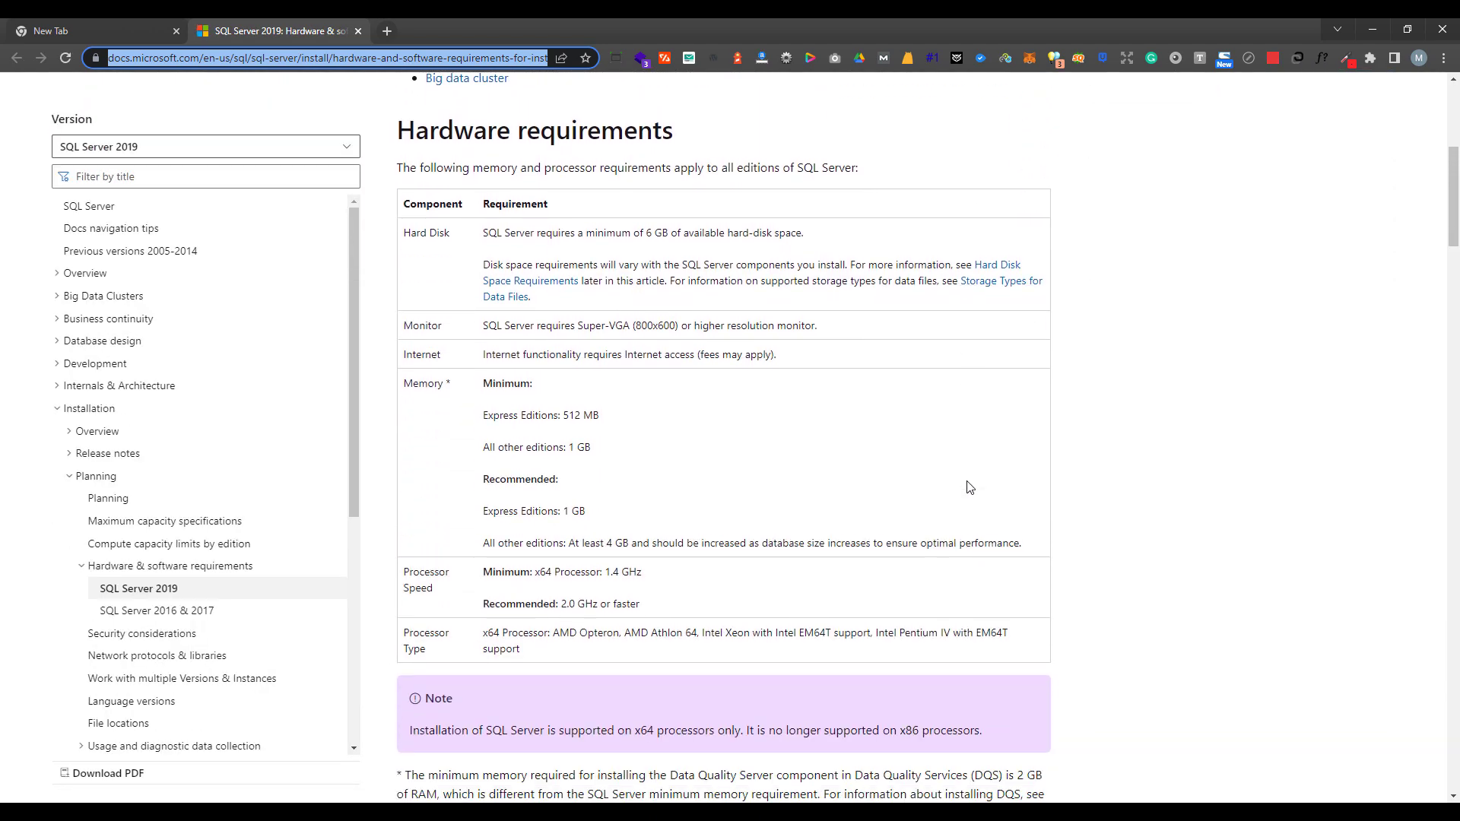
pyautogui.scroll(-3, 970, 487)
pyautogui.scroll(2, 968, 476)
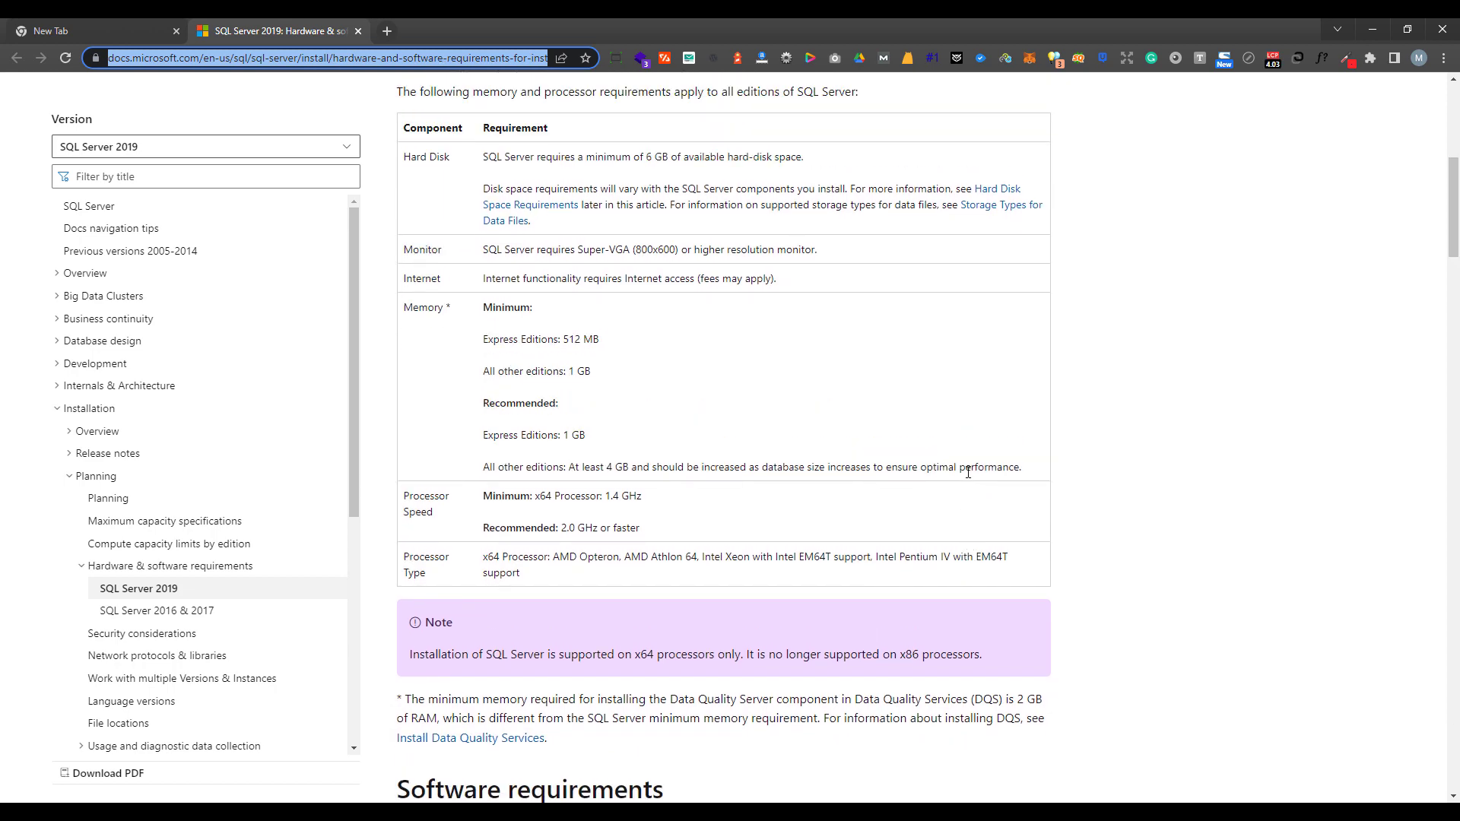
pyautogui.scroll(5, 968, 471)
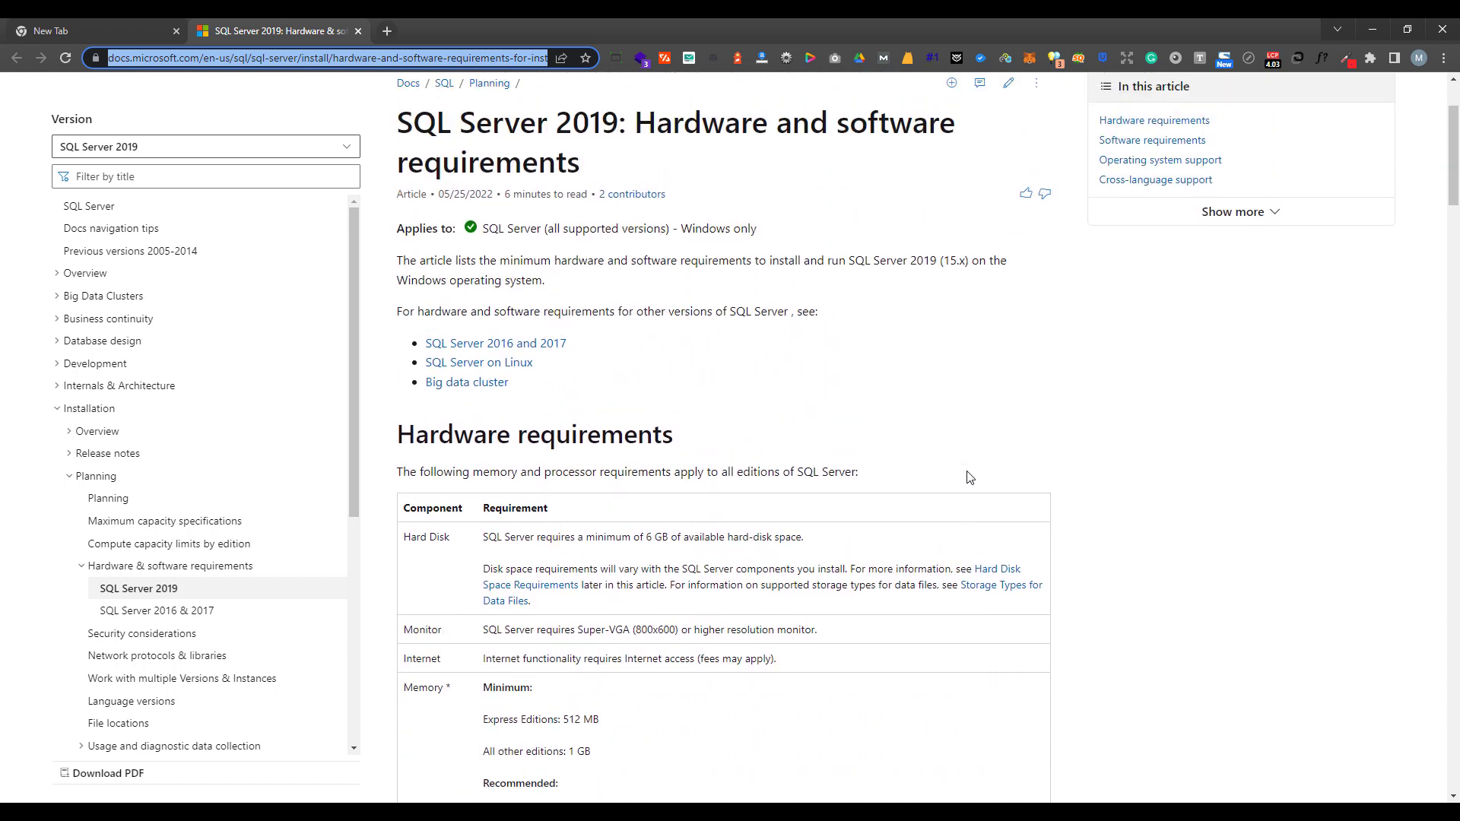
pyautogui.scroll(1, 969, 474)
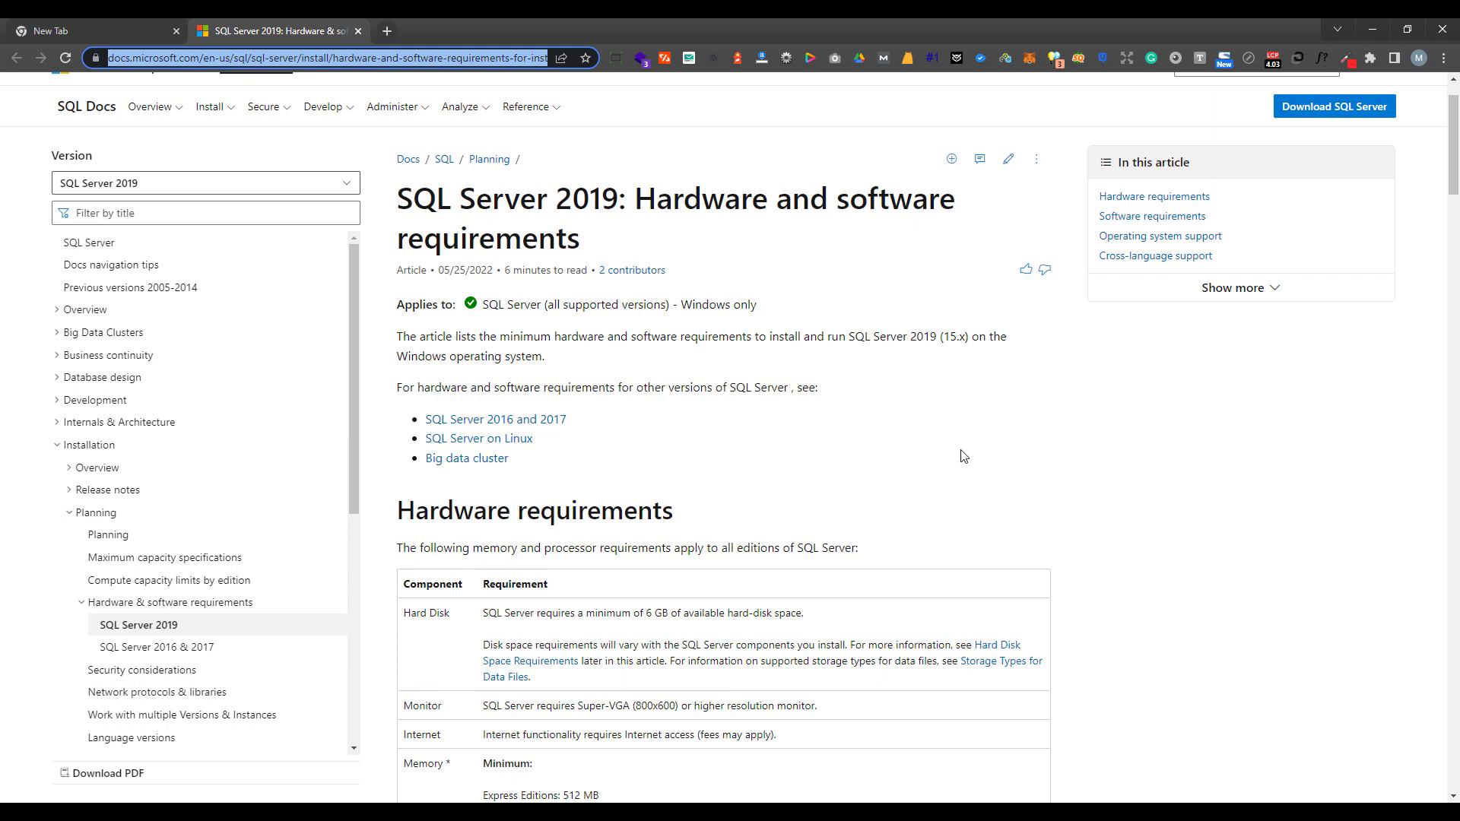
pyautogui.scroll(-3, 962, 454)
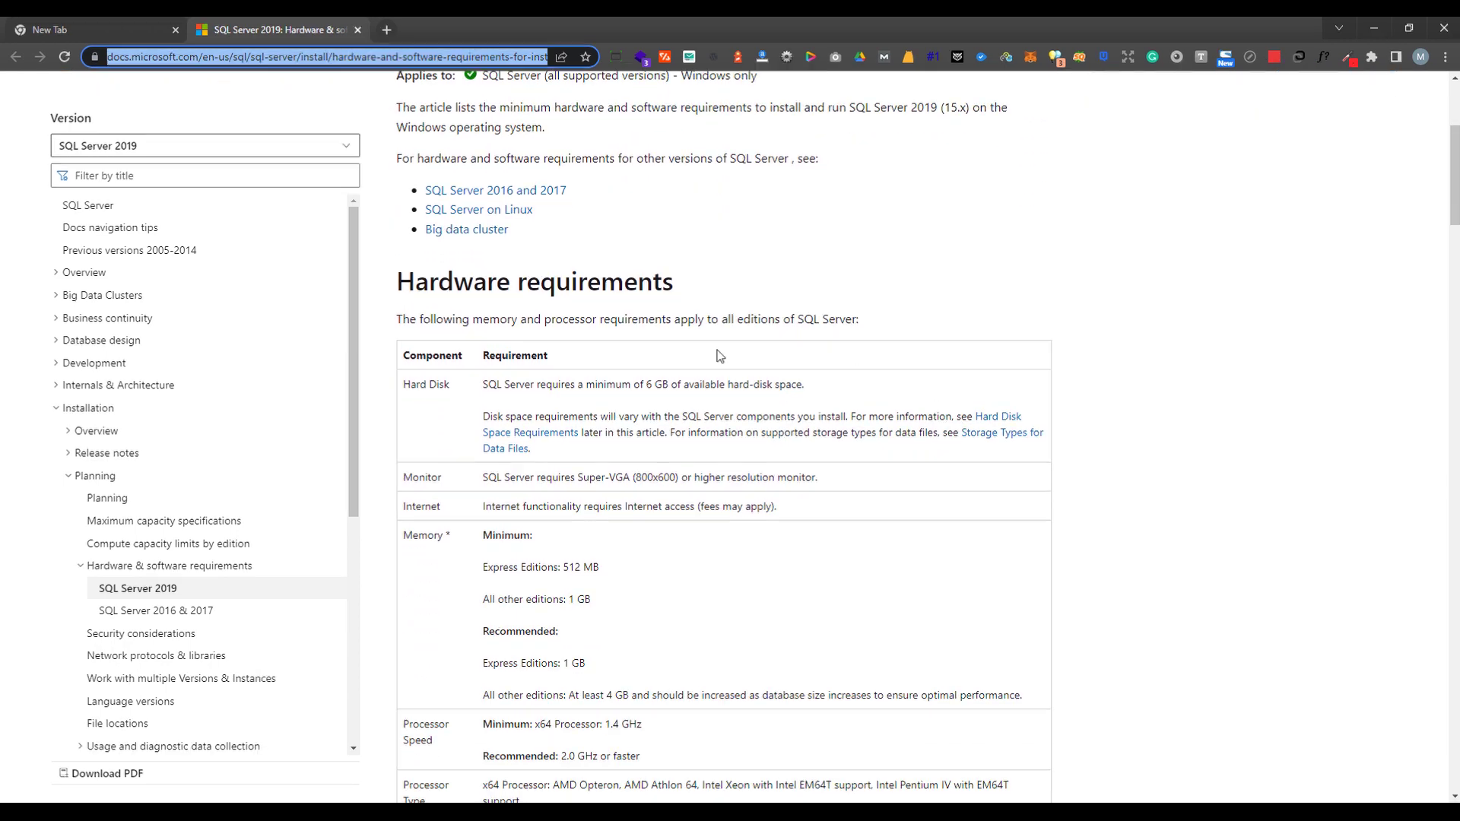
# Examine the minimum memory requirements for Express and all other editions, highlighting them in the Memory row
pyautogui.moveTo(473, 586)
pyautogui.mouseDown()
pyautogui.moveTo(474, 606)
pyautogui.moveTo(606, 592)
pyautogui.moveTo(473, 585)
pyautogui.mouseUp()
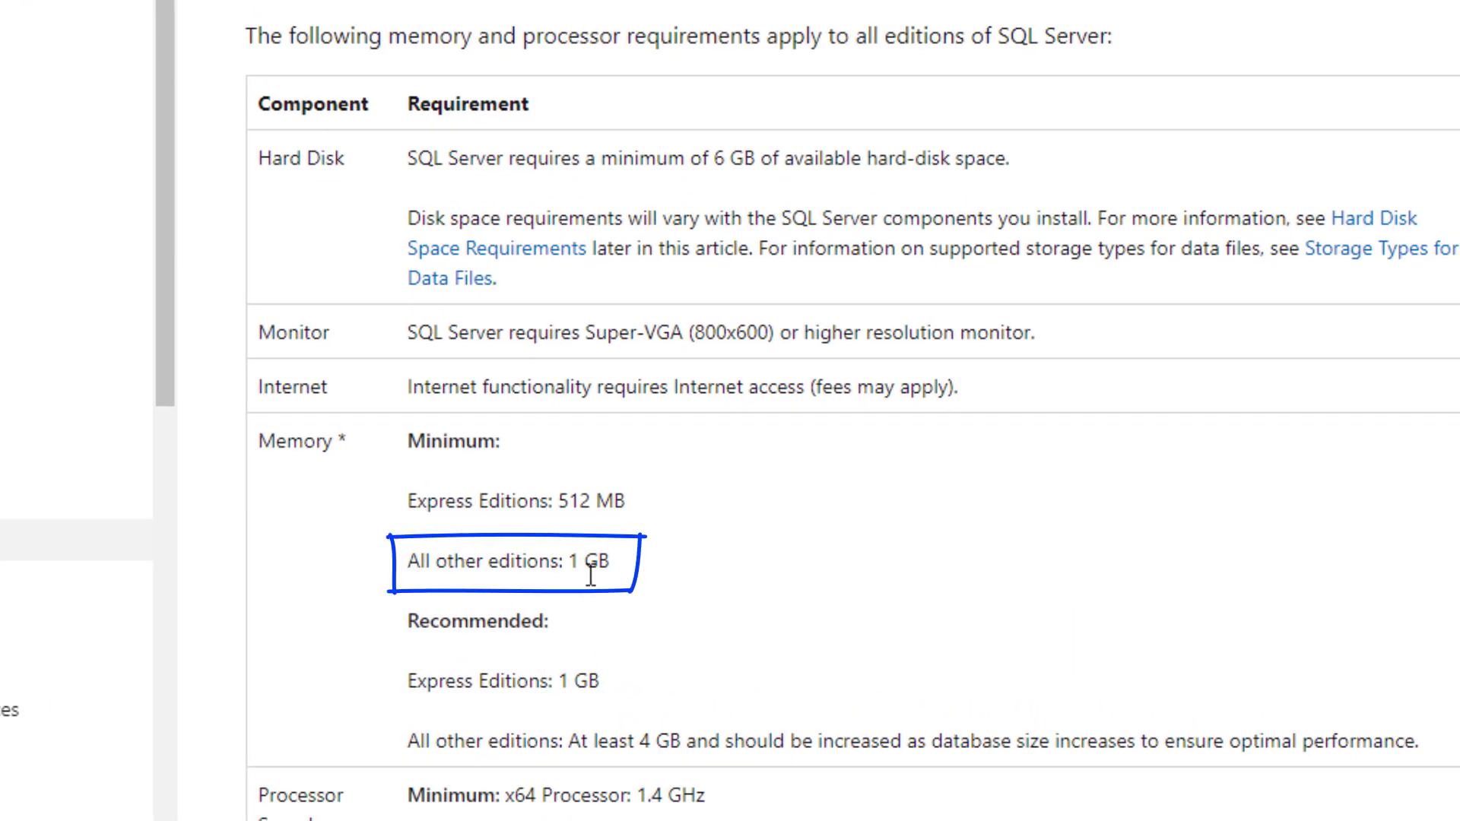
pyautogui.moveTo(569, 561); pyautogui.dragTo(617, 563)
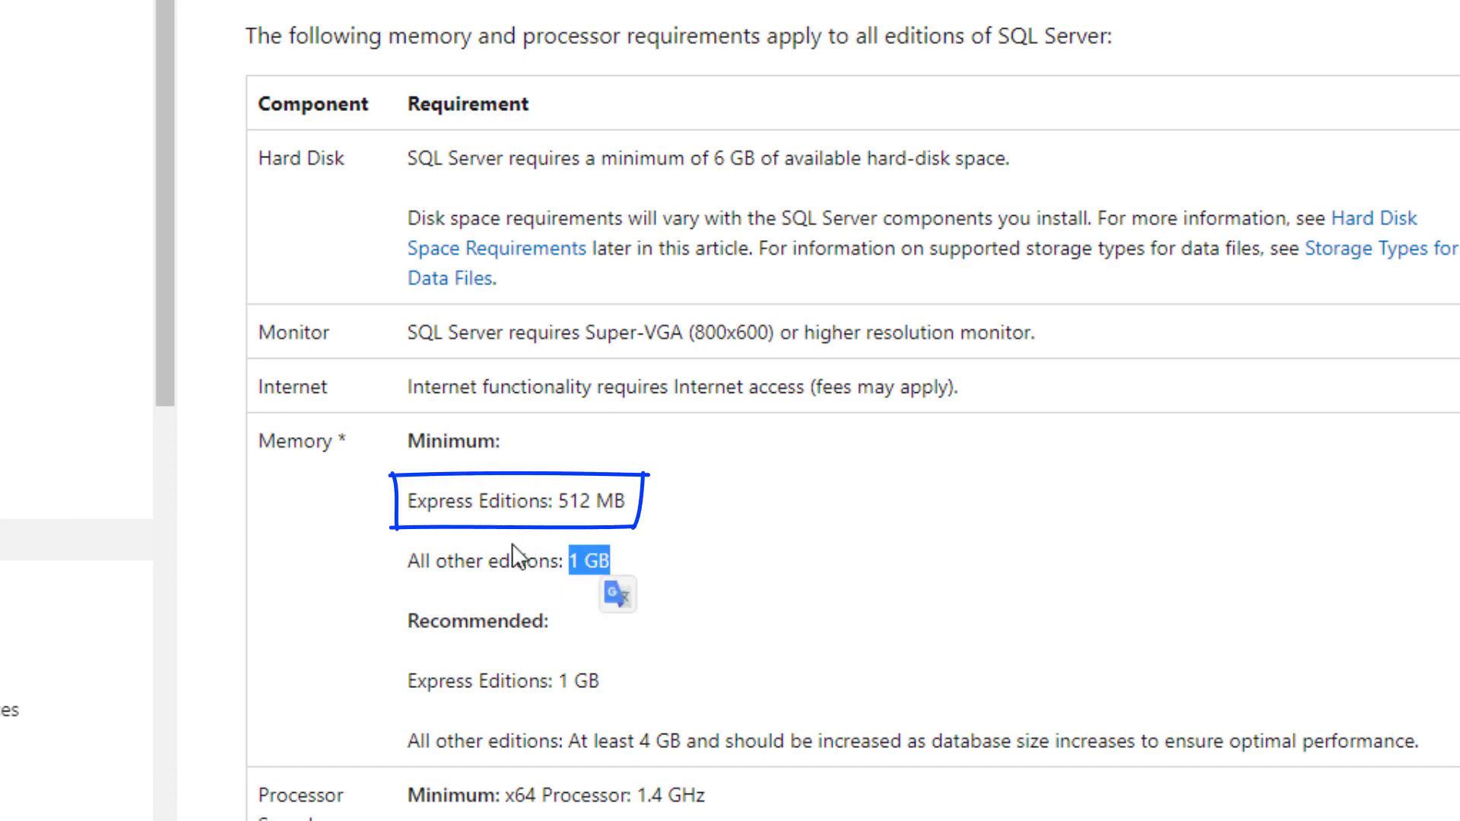
pyautogui.moveTo(557, 502); pyautogui.dragTo(642, 499)
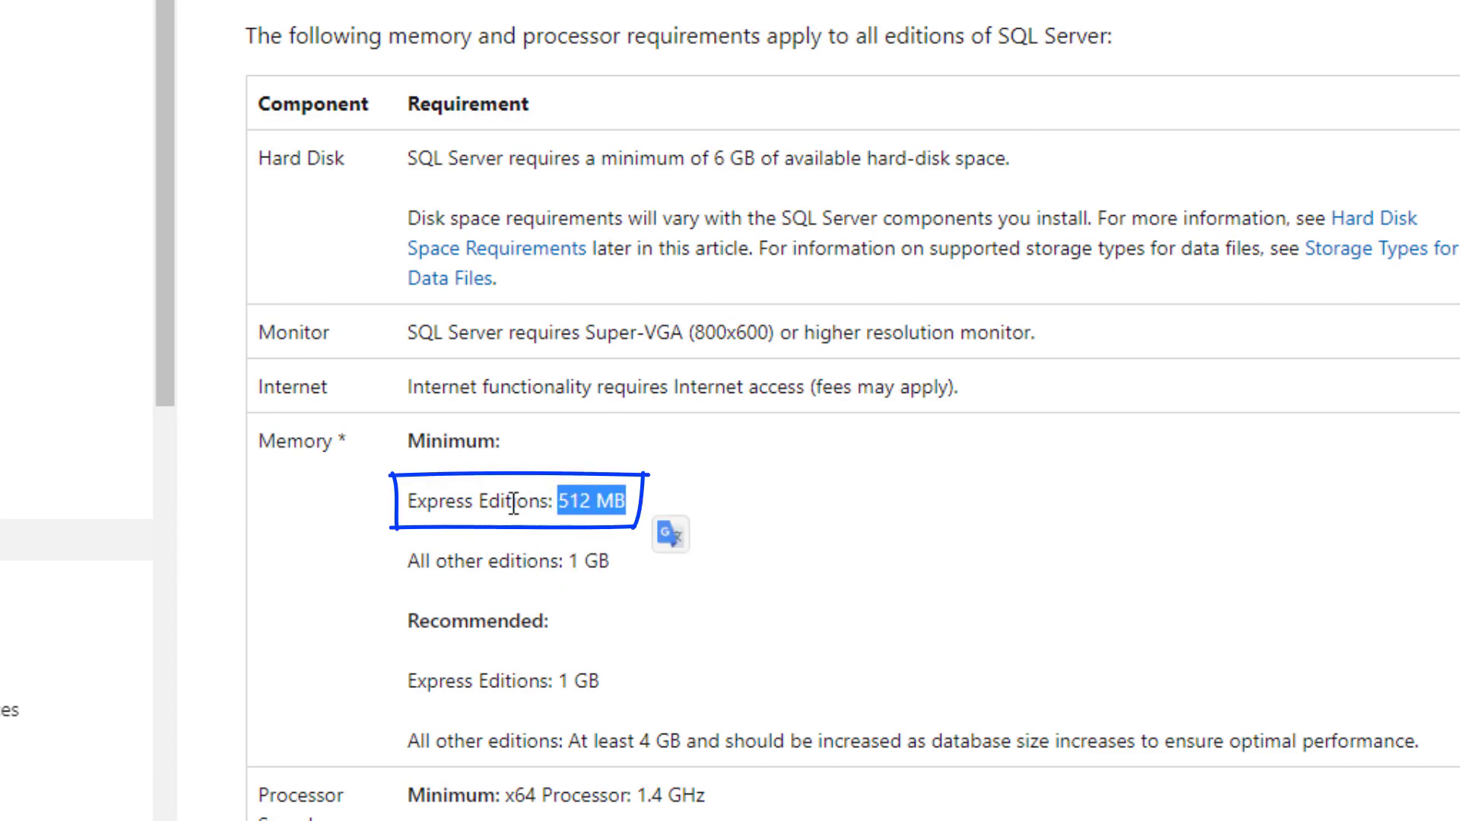
pyautogui.moveTo(405, 500); pyautogui.dragTo(642, 506)
pyautogui.moveTo(610, 571); pyautogui.dragTo(613, 572)
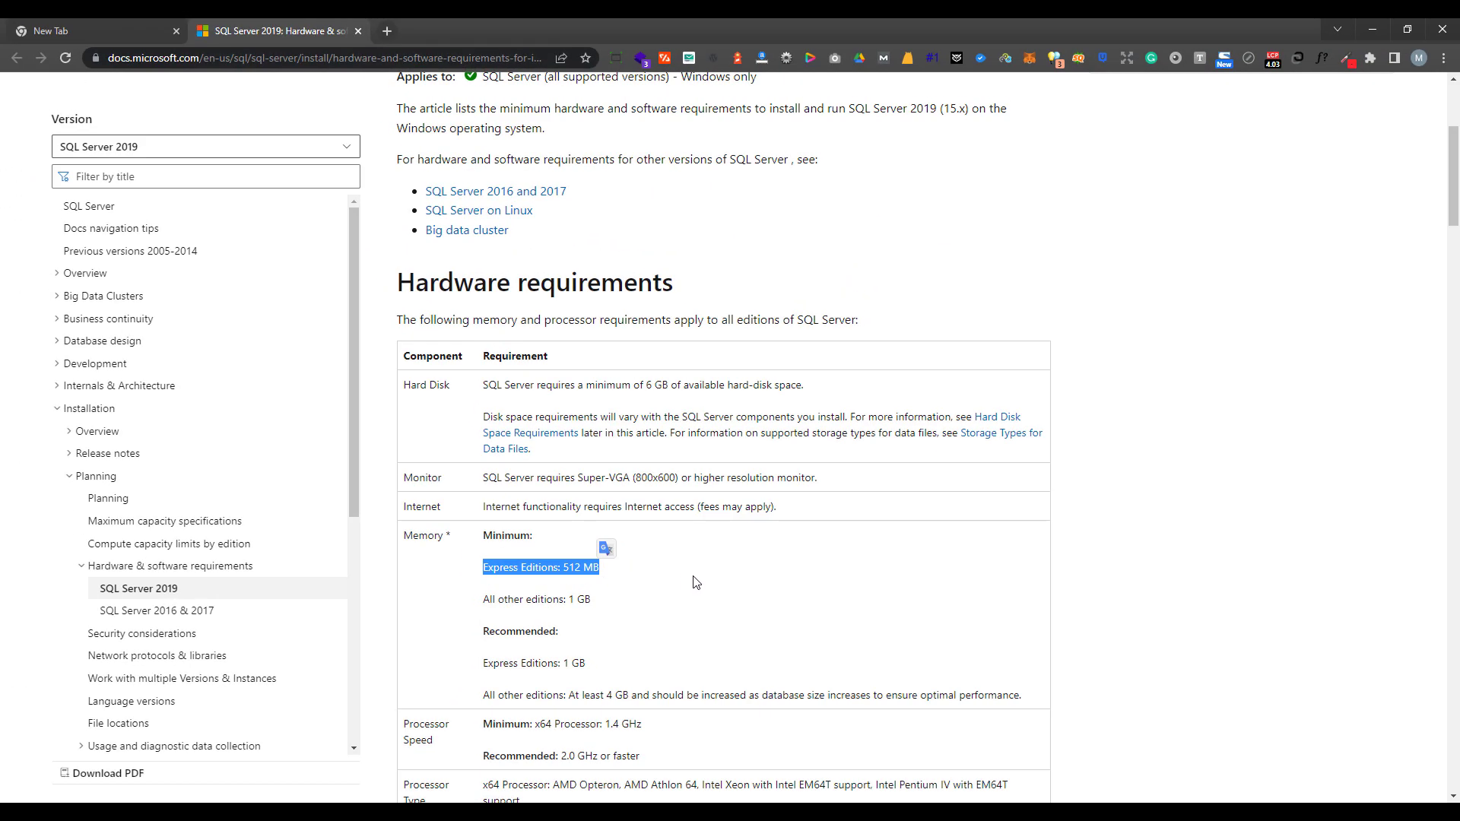
pyautogui.click(821, 530)
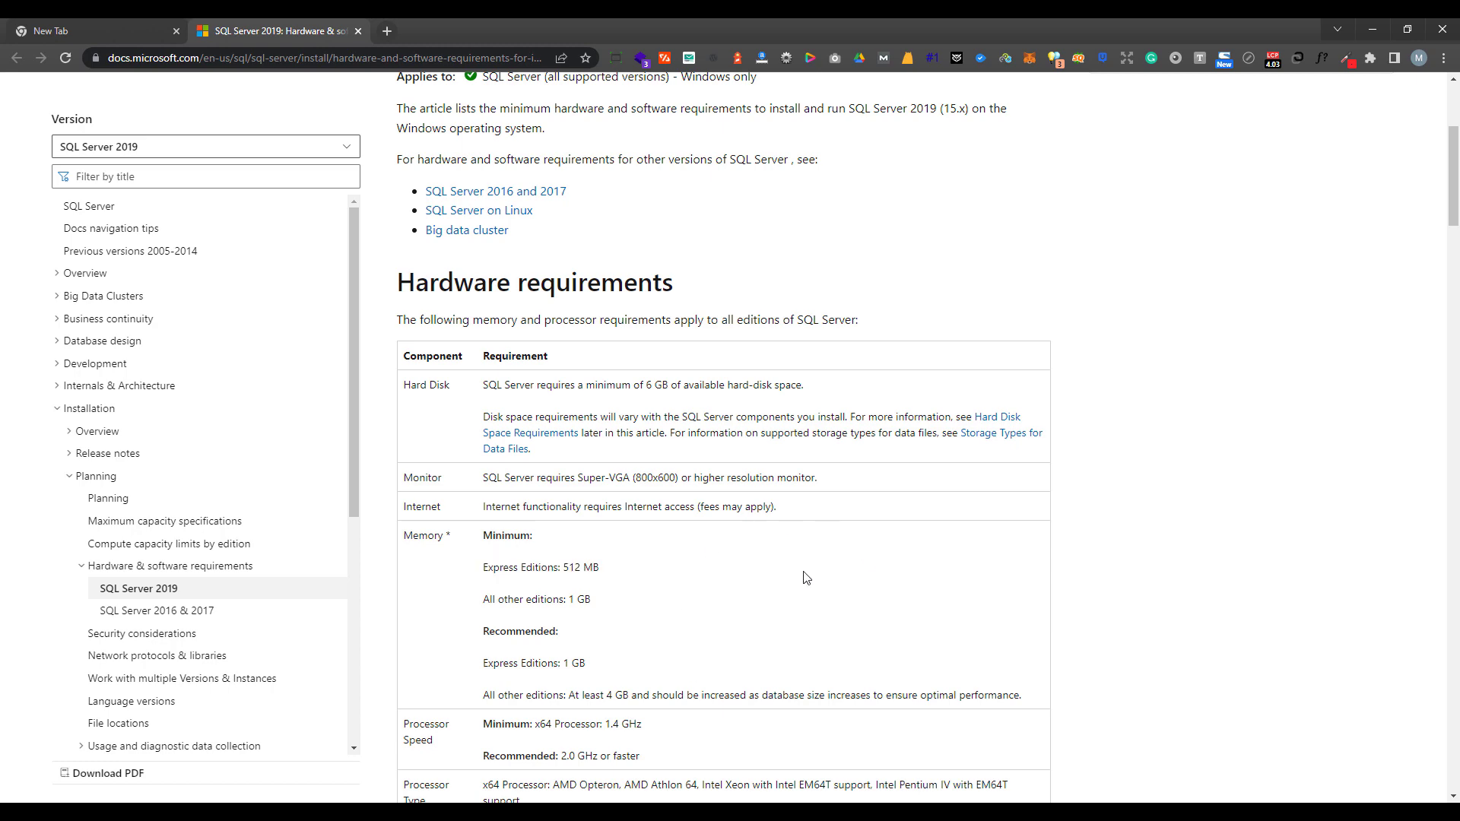
# Examine the processor requirements, highlight the recommended processor speed, and review the hardware requirements table again
pyautogui.scroll(-2, 806, 578)
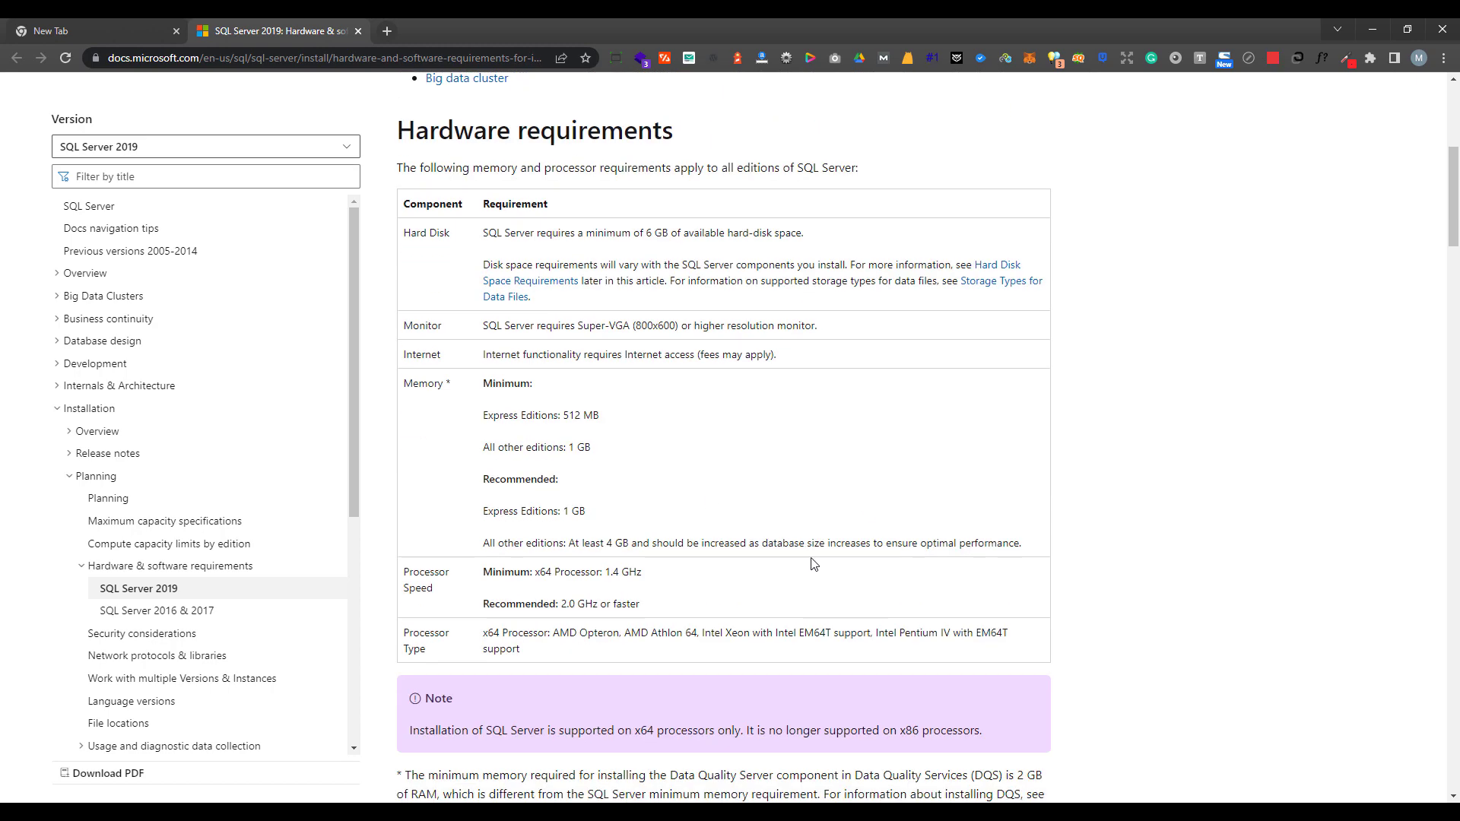
pyautogui.scroll(-1, 1074, 516)
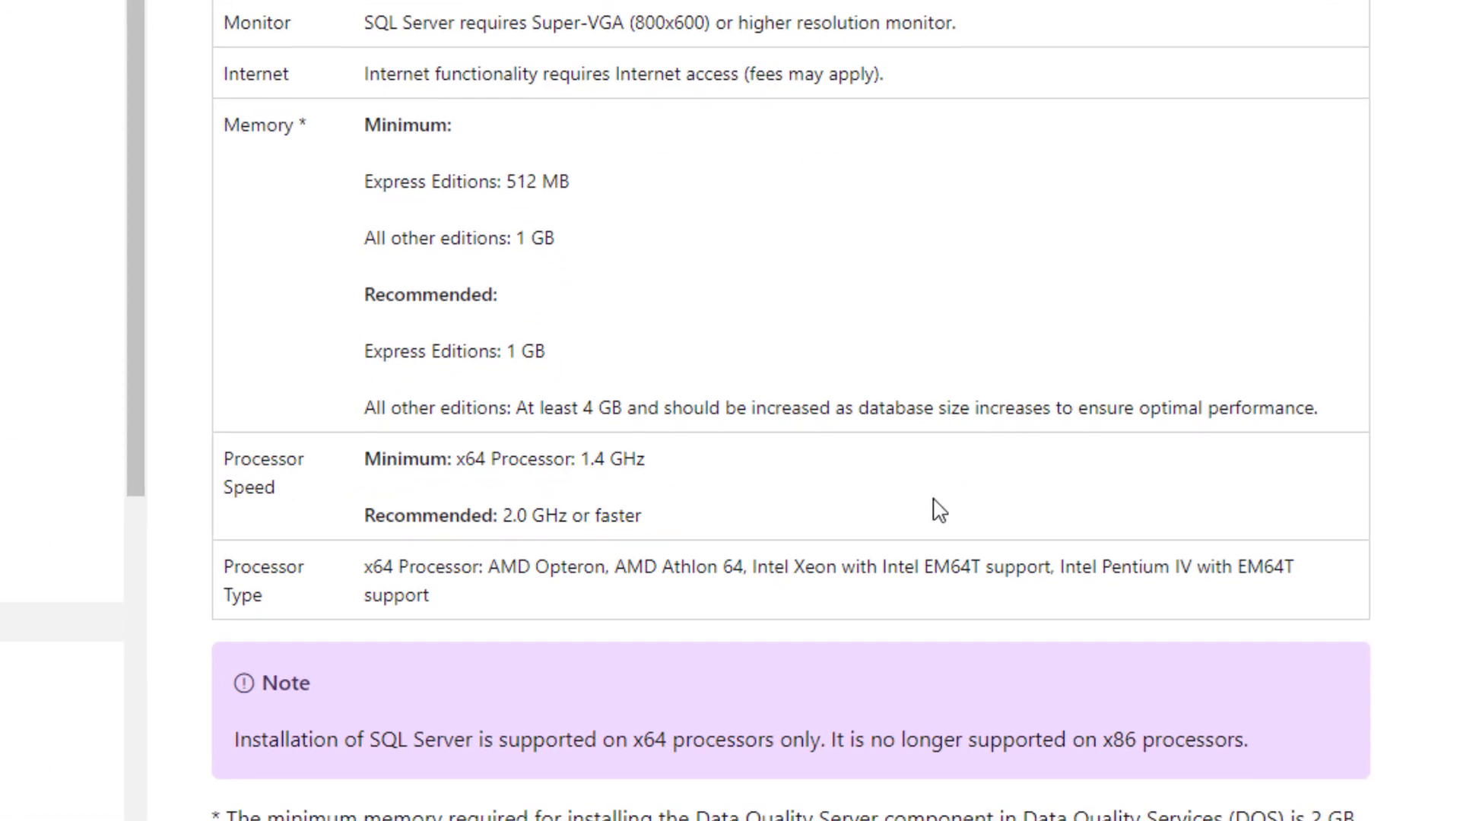
pyautogui.scroll(-1, 1323, 459)
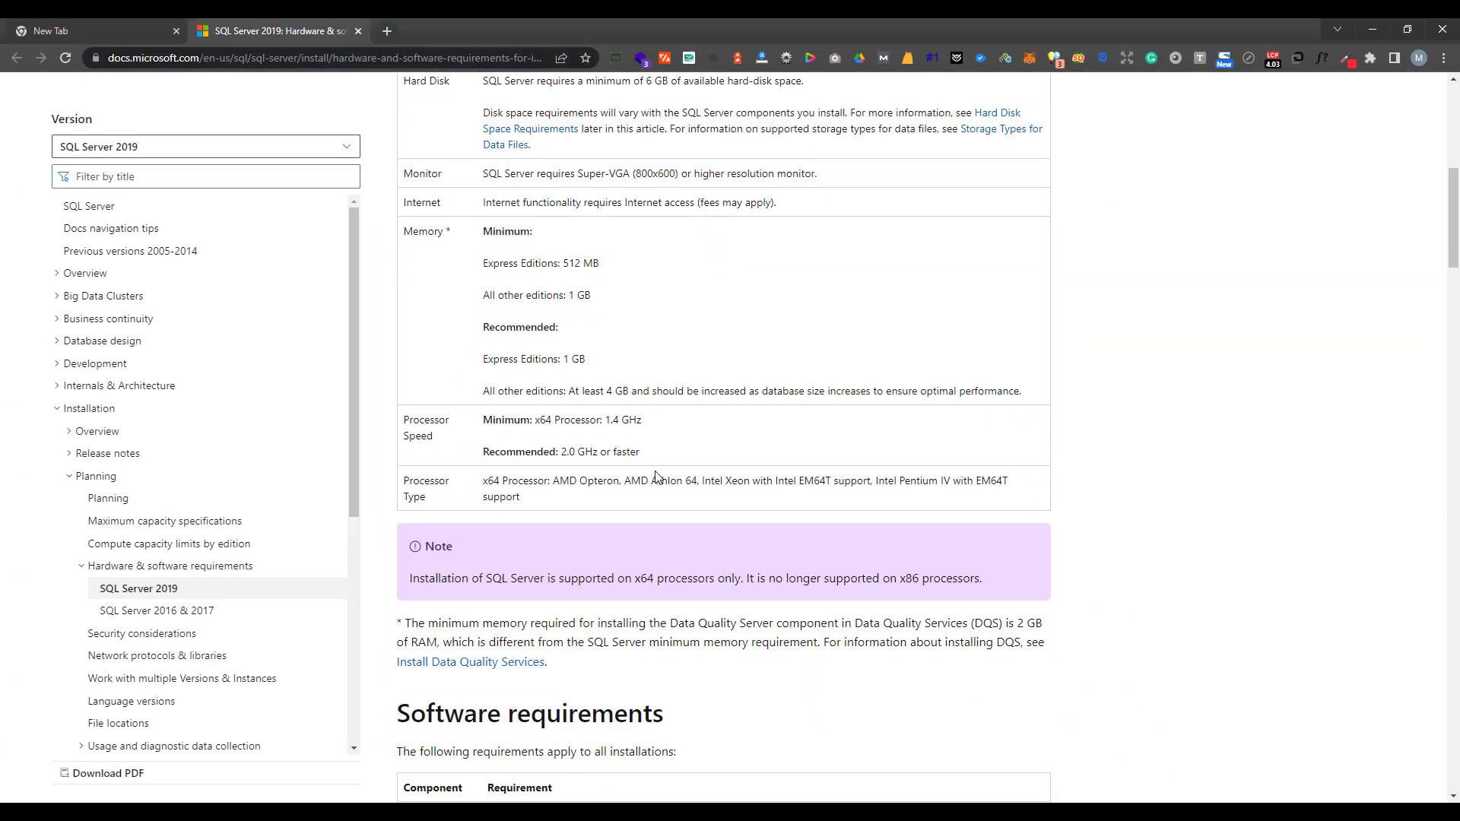
pyautogui.moveTo(483, 451); pyautogui.dragTo(641, 453)
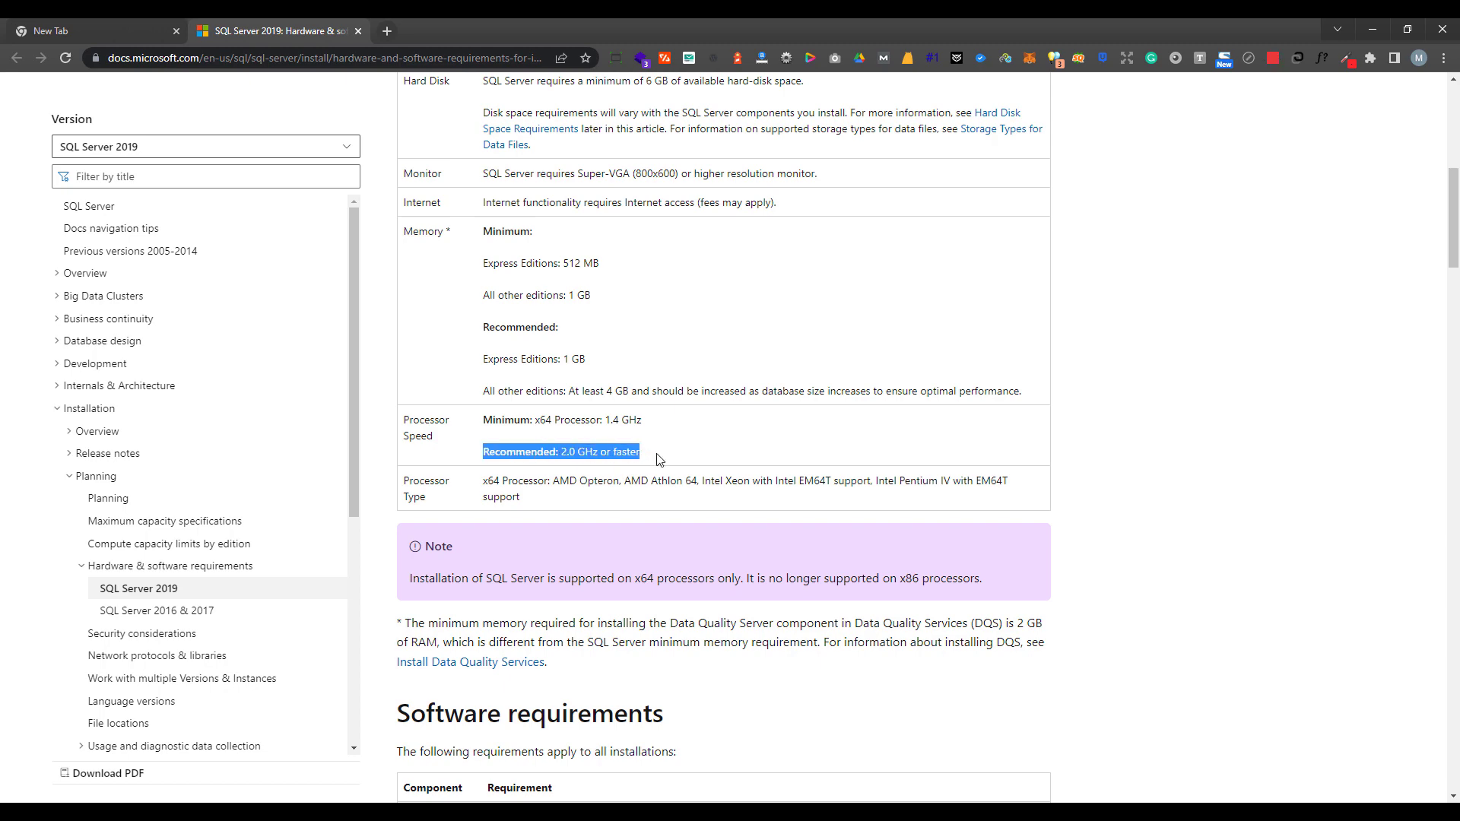
pyautogui.scroll(6, 943, 473)
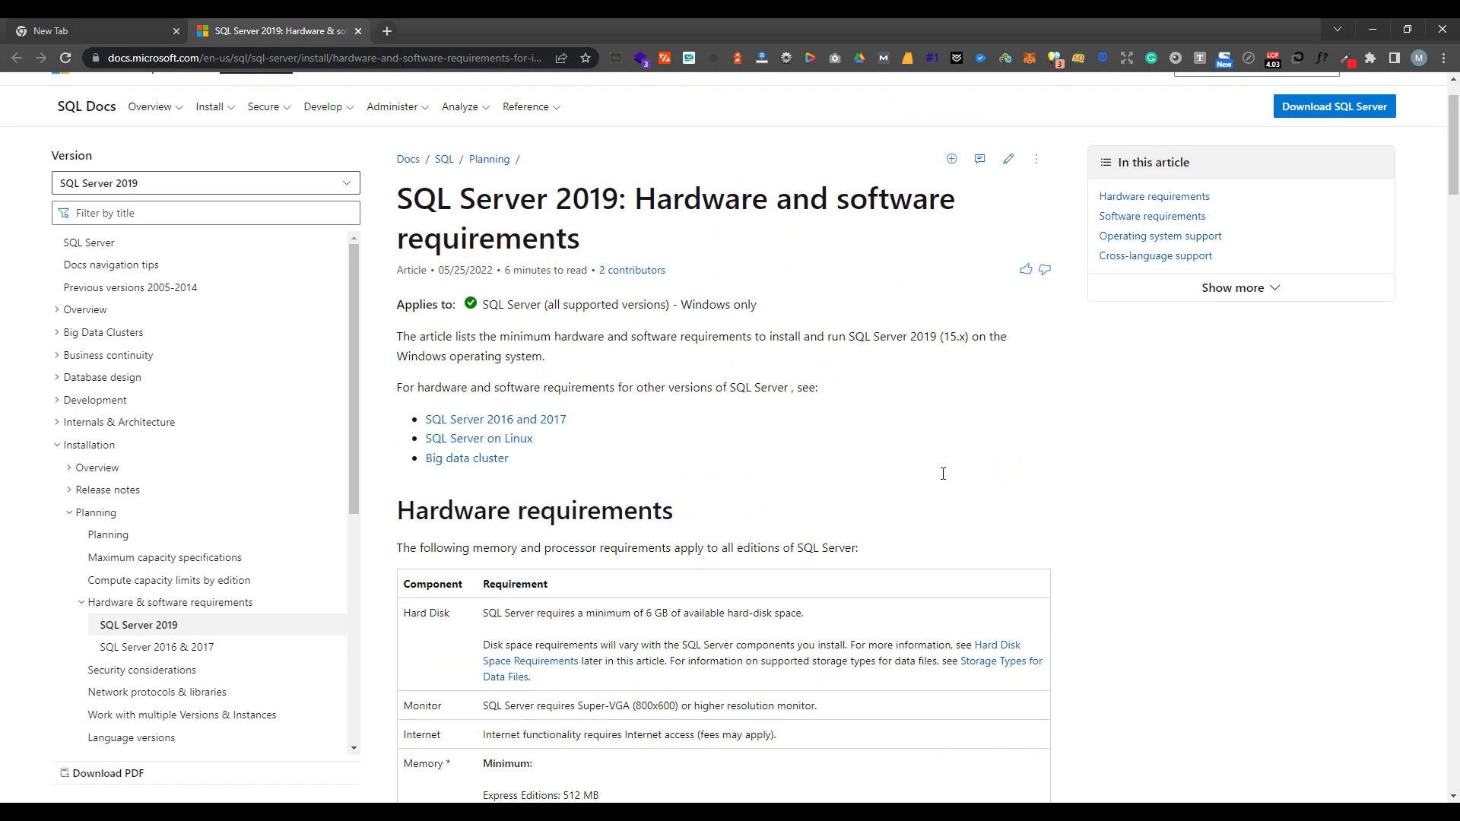
pyautogui.scroll(-4, 1171, 511)
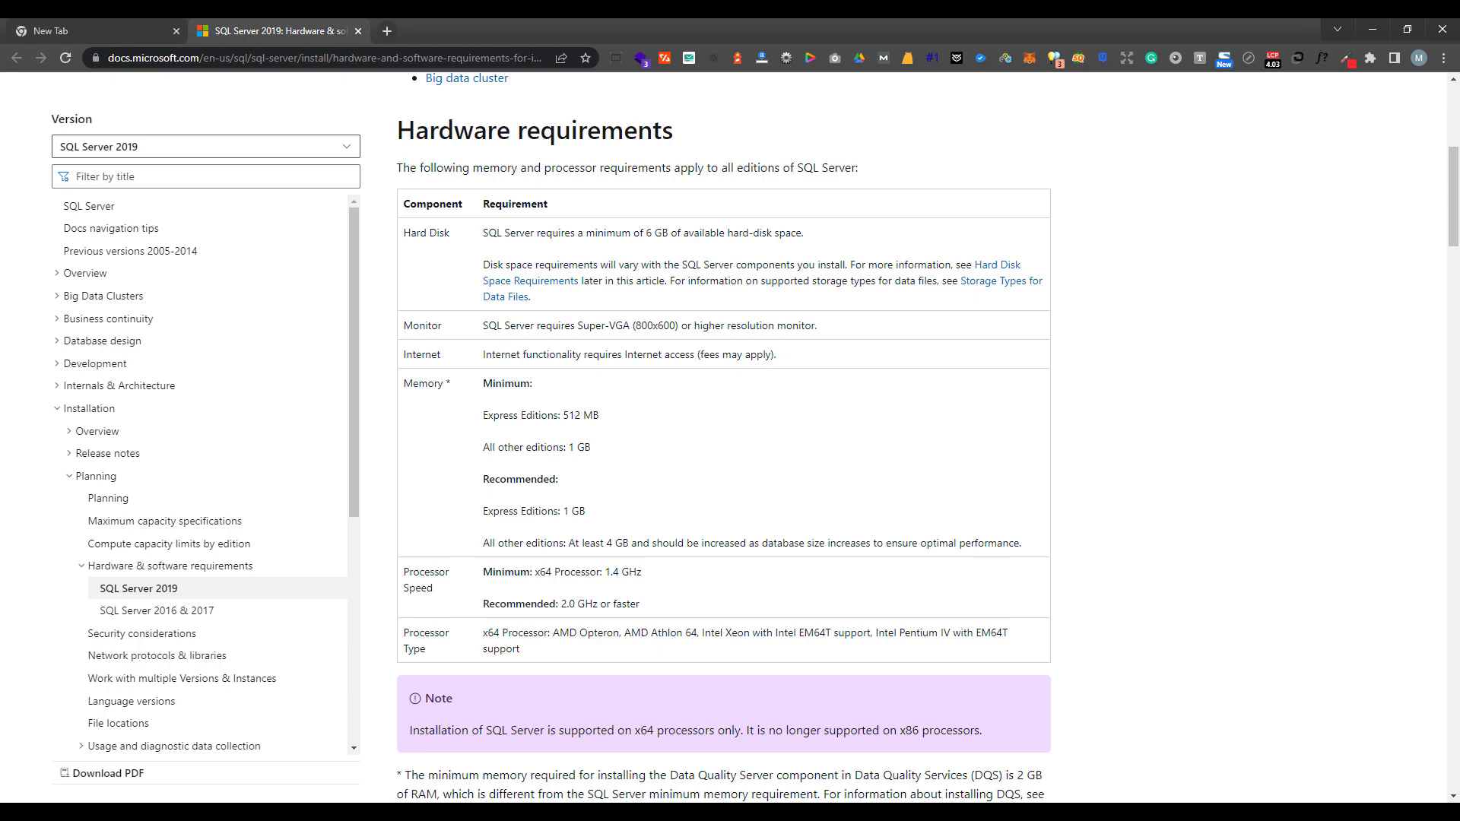
# Switch back to the SQL Server Installation Center and open the Security Documentation page
pyautogui.hotkey('alt', 'Tab')
pyautogui.moveTo(779, 160); pyautogui.dragTo(755, 159)
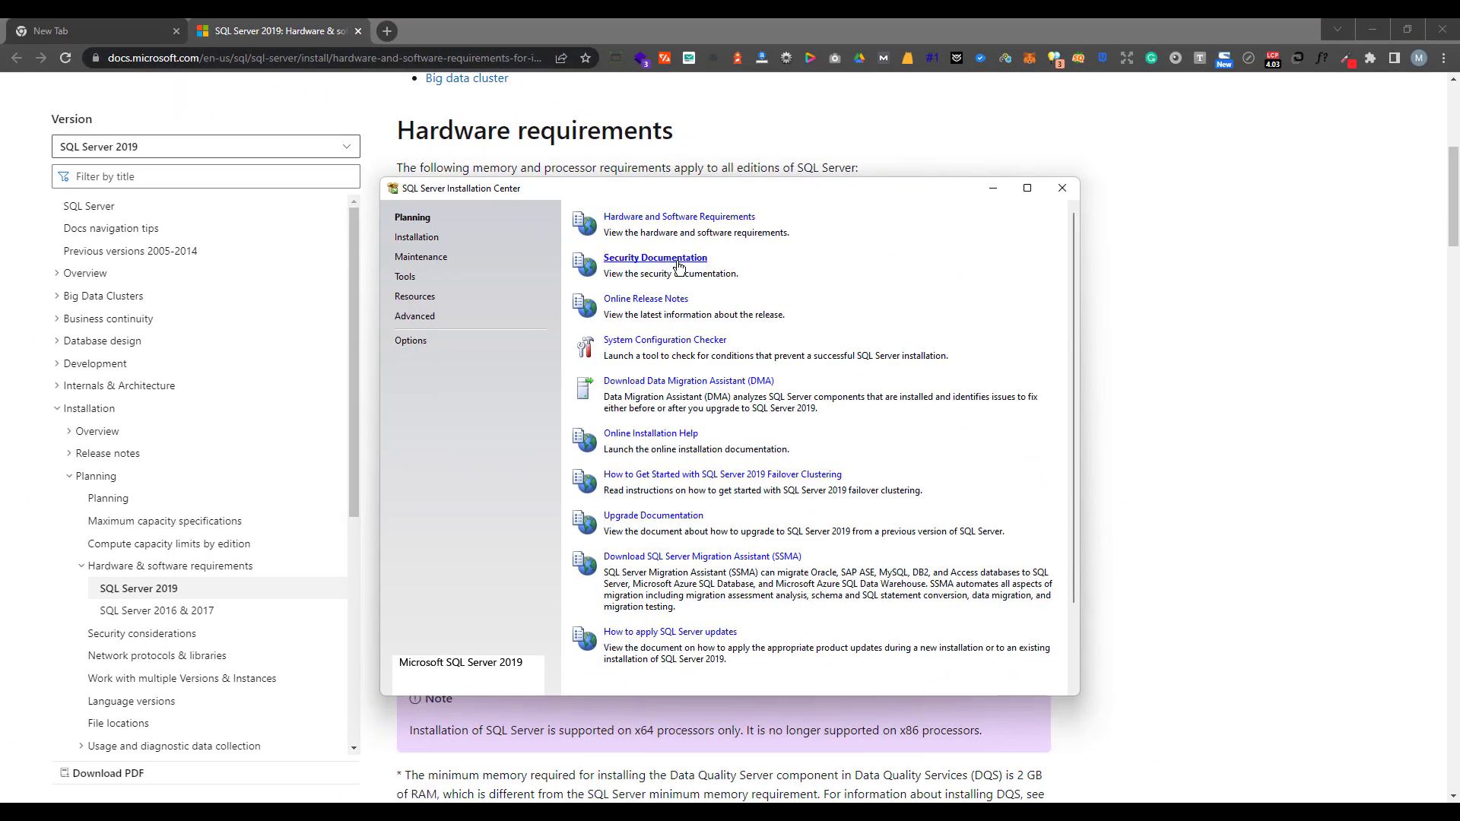
pyautogui.click(545, 320)
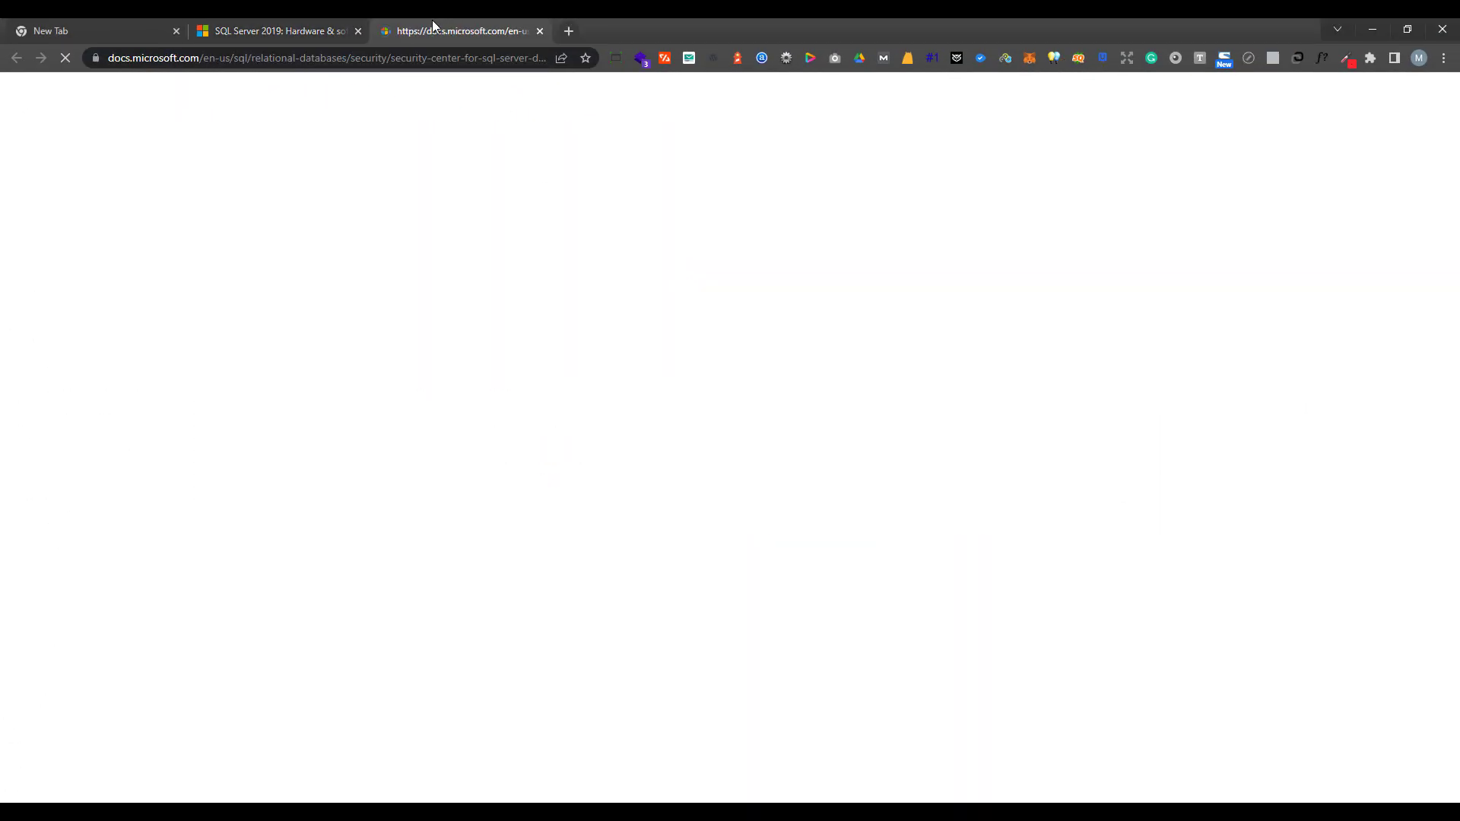
pyautogui.click(517, 58)
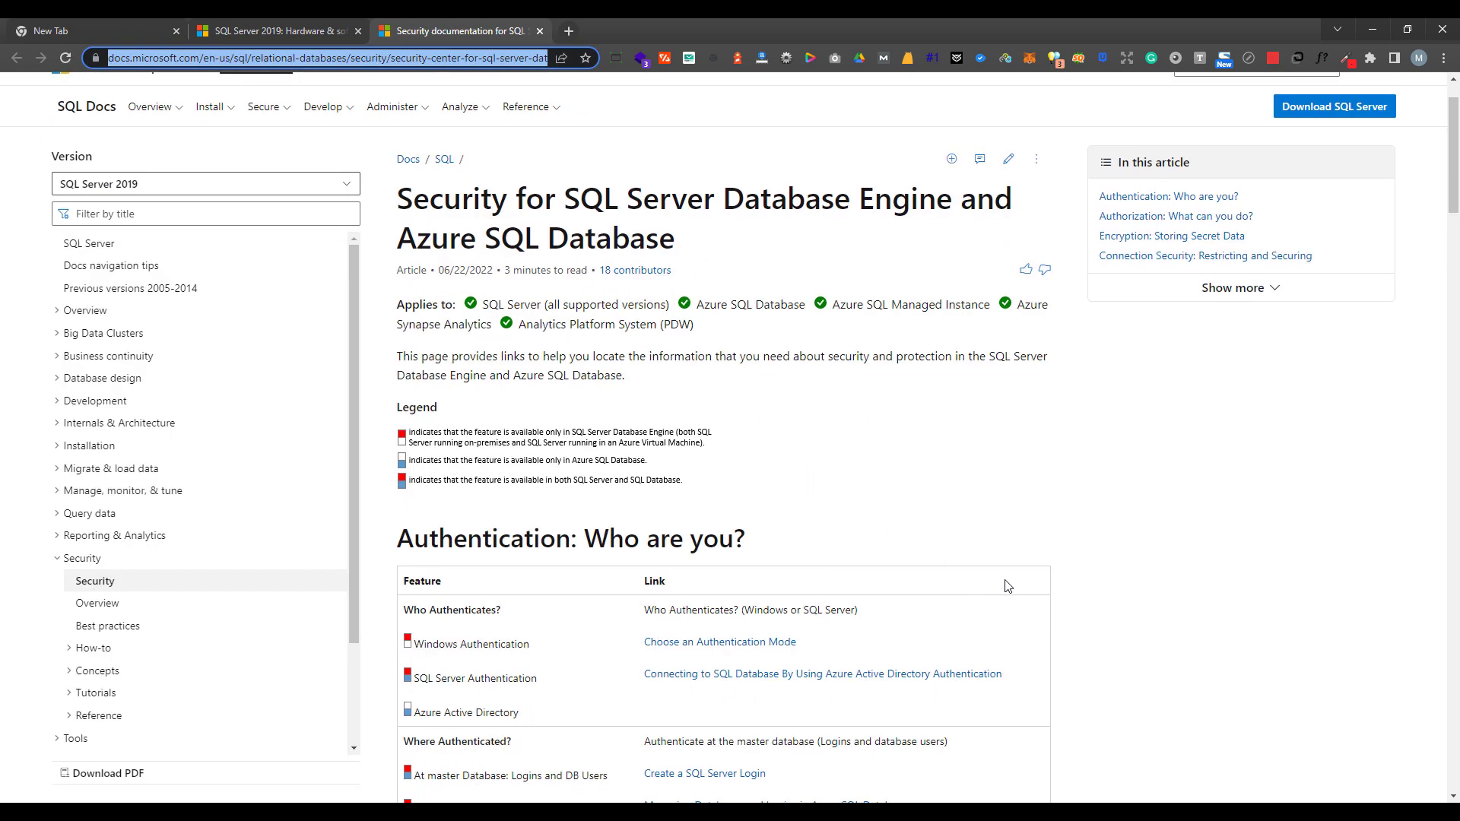
# Examine the authentication and authorization sections of the SQL Server security documentation and return to the article's beginning
pyautogui.scroll(-3, 1159, 566)
pyautogui.scroll(-3, 1158, 566)
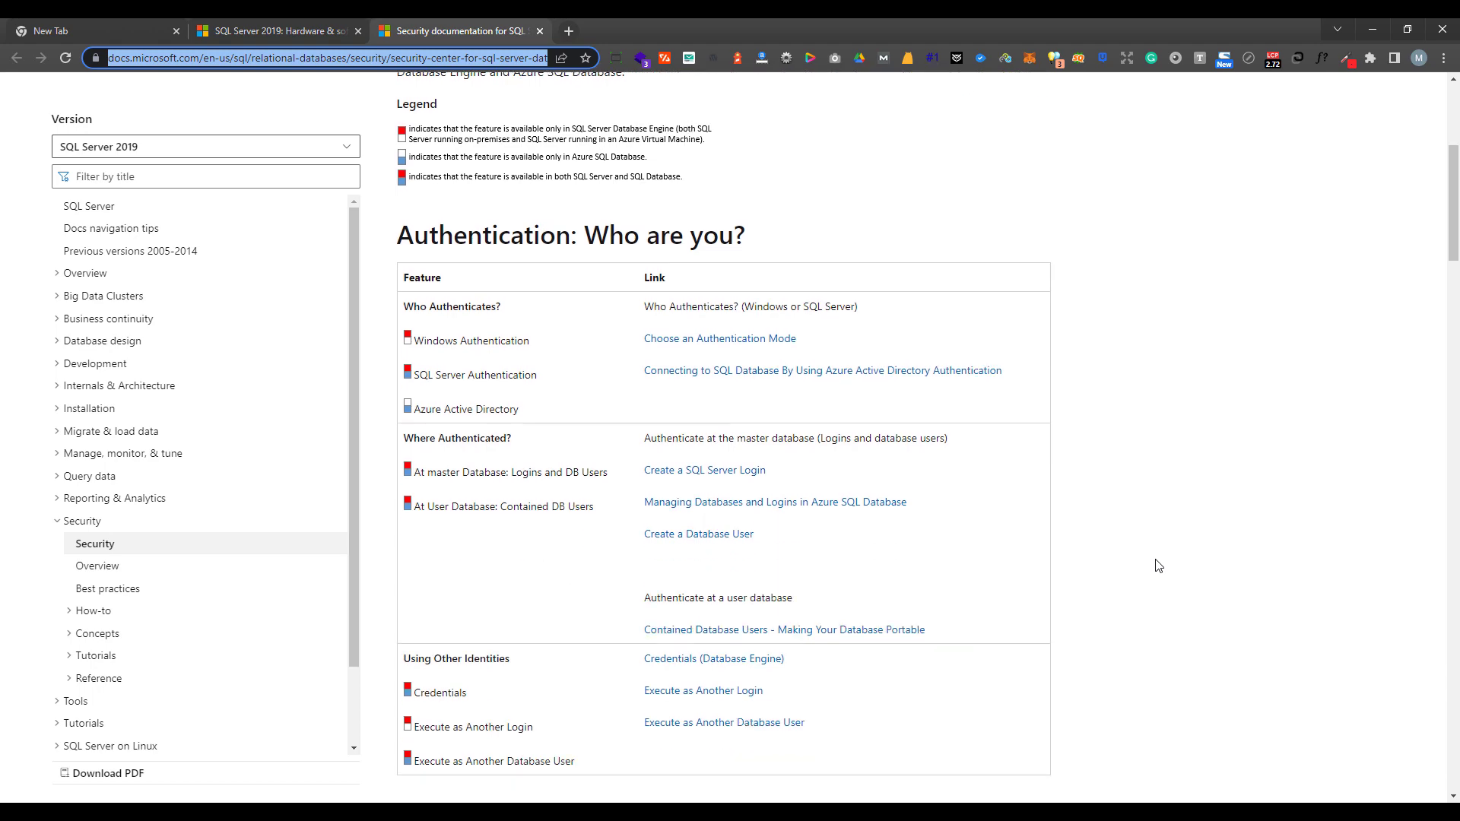
pyautogui.scroll(-1, 1153, 543)
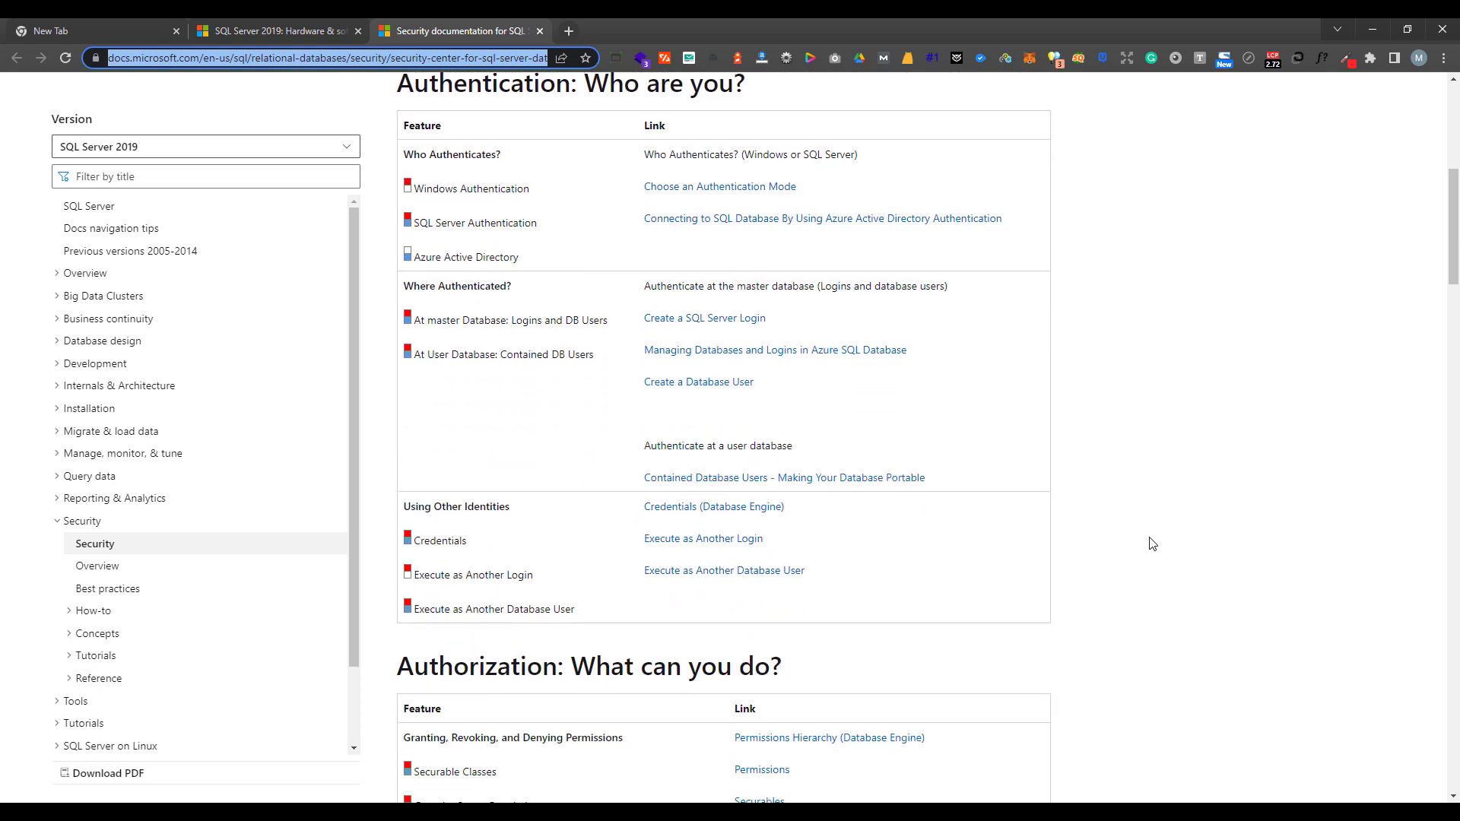
pyautogui.scroll(-3, 1153, 544)
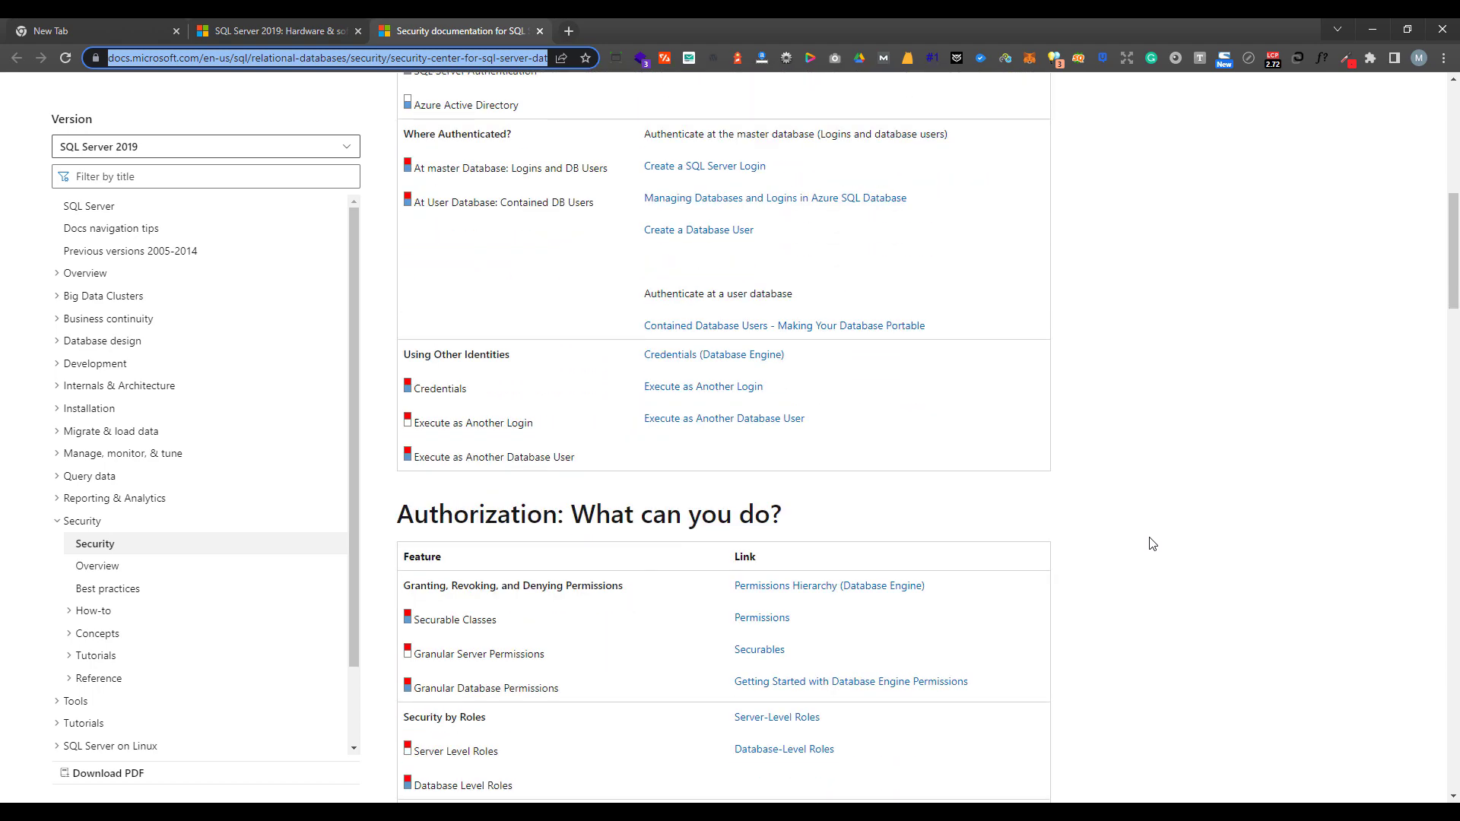
pyautogui.scroll(-1, 1153, 543)
pyautogui.scroll(-3, 1152, 544)
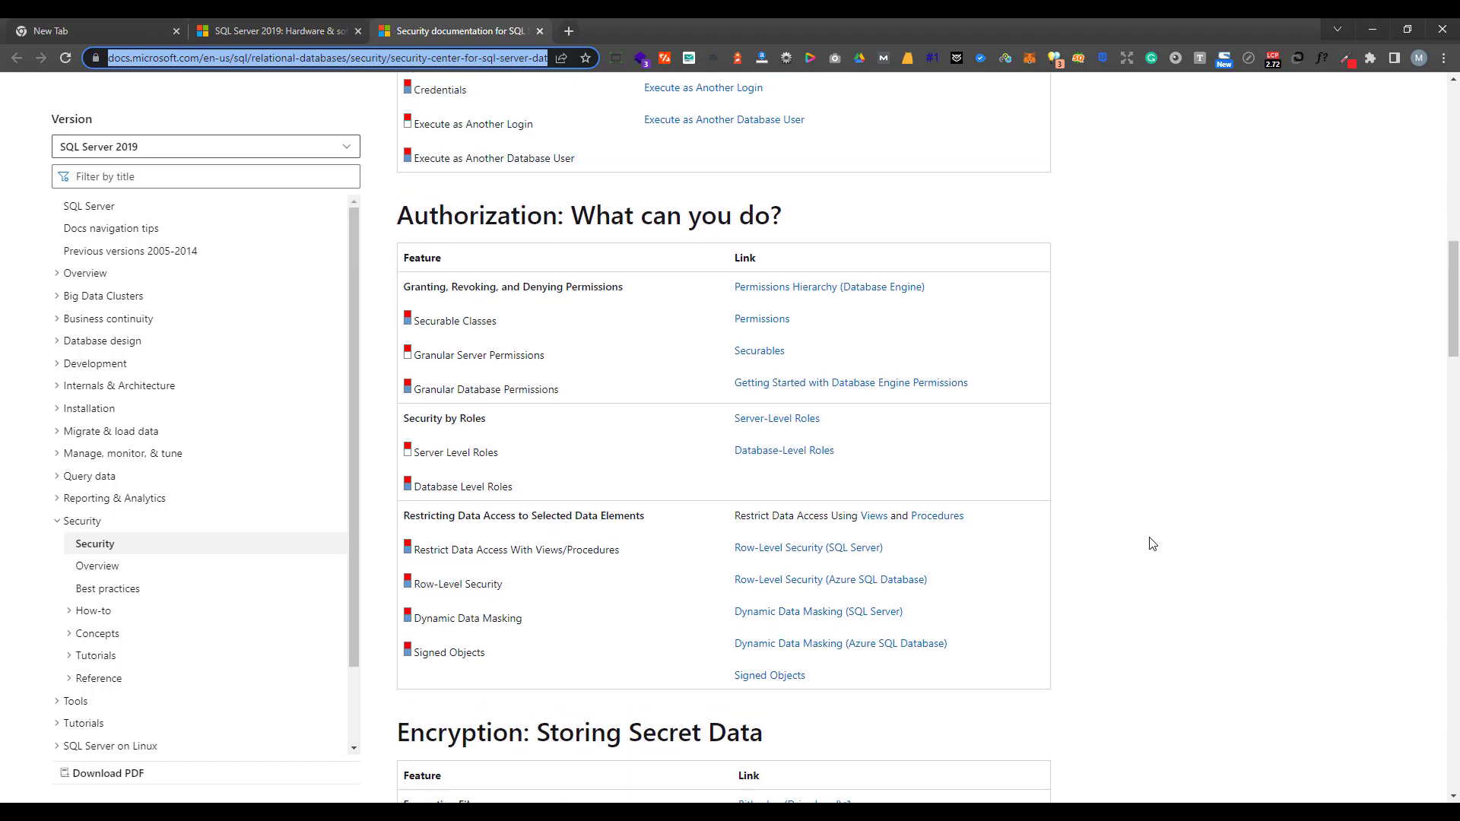
pyautogui.scroll(13, 1150, 541)
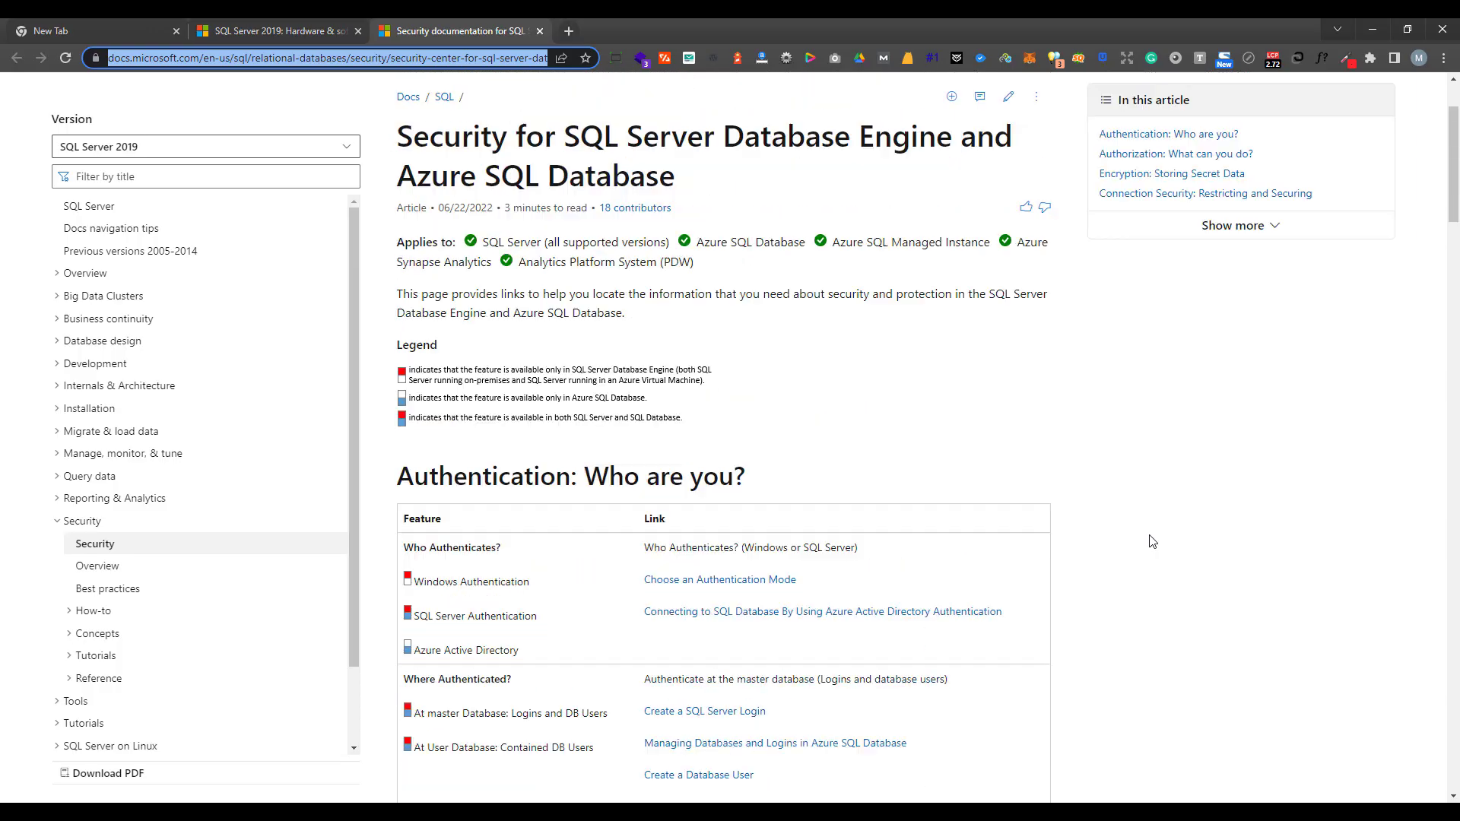
pyautogui.scroll(2, 1076, 533)
# Switch back to the SQL Server Installation Center, open Online Release Notes, and read the known issues for SQL Server 2019
pyautogui.hotkey('alt', 'Tab')
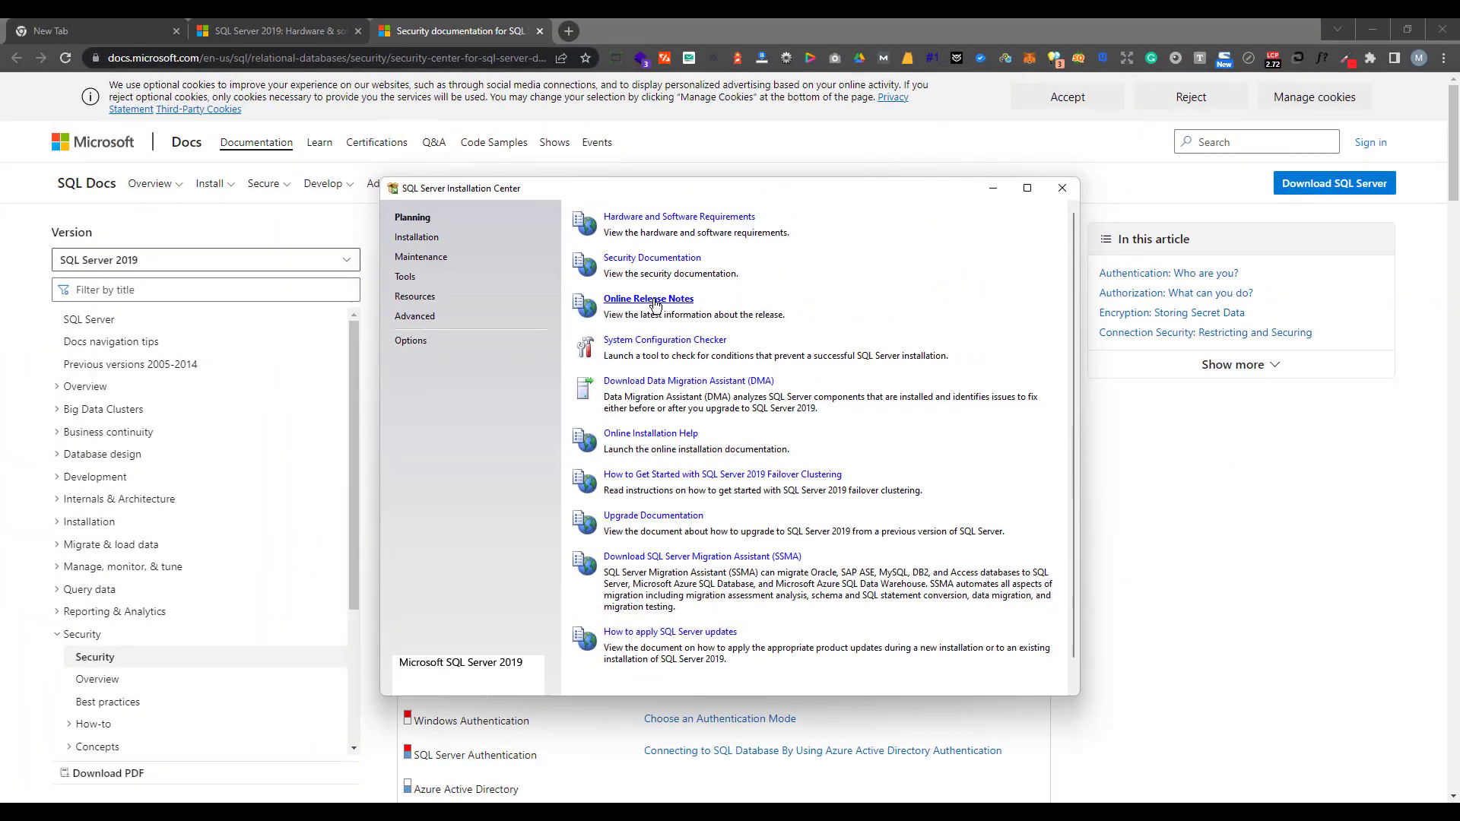
pyautogui.click(656, 300)
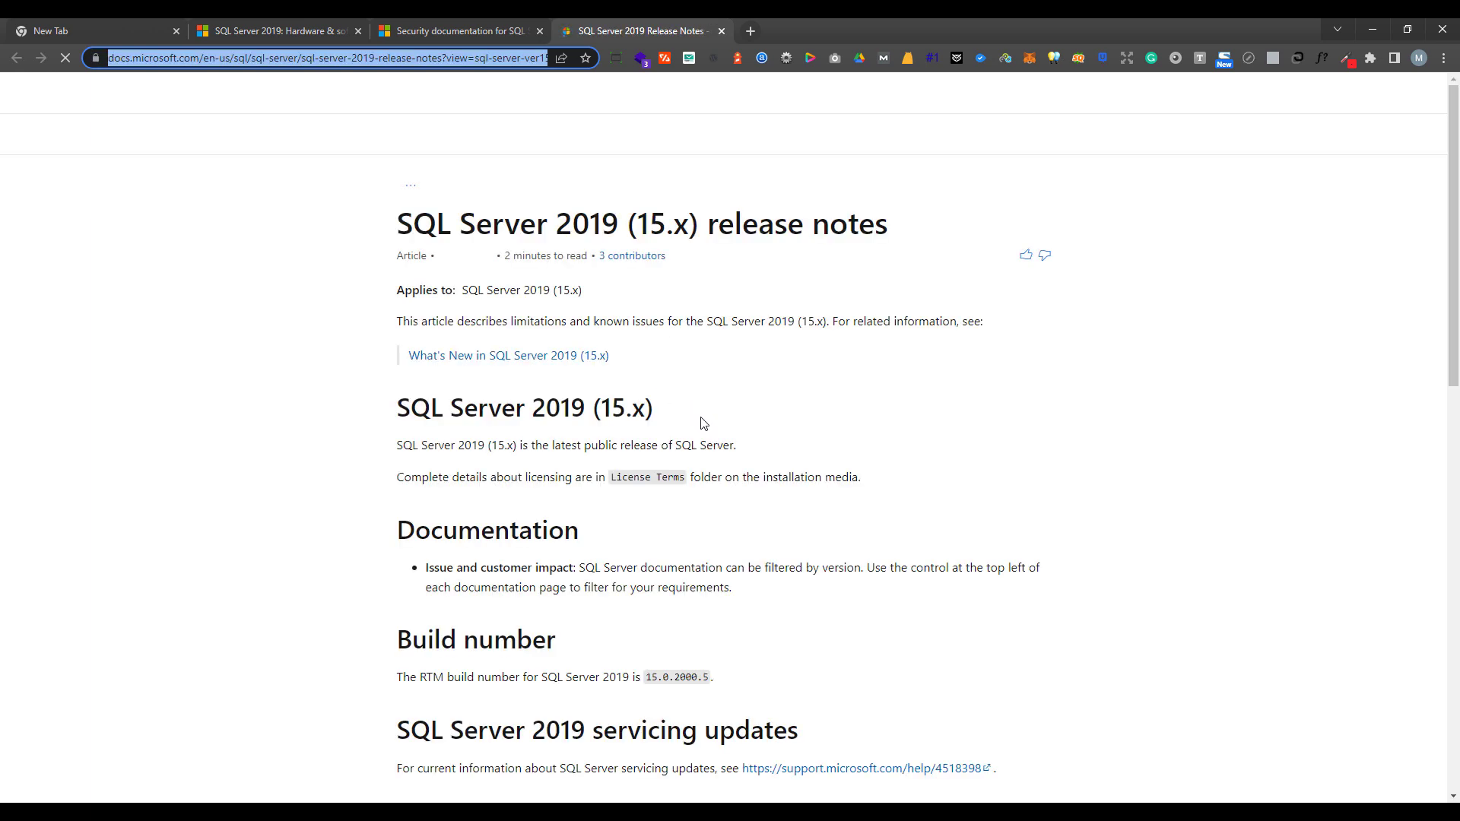
pyautogui.scroll(-4, 966, 426)
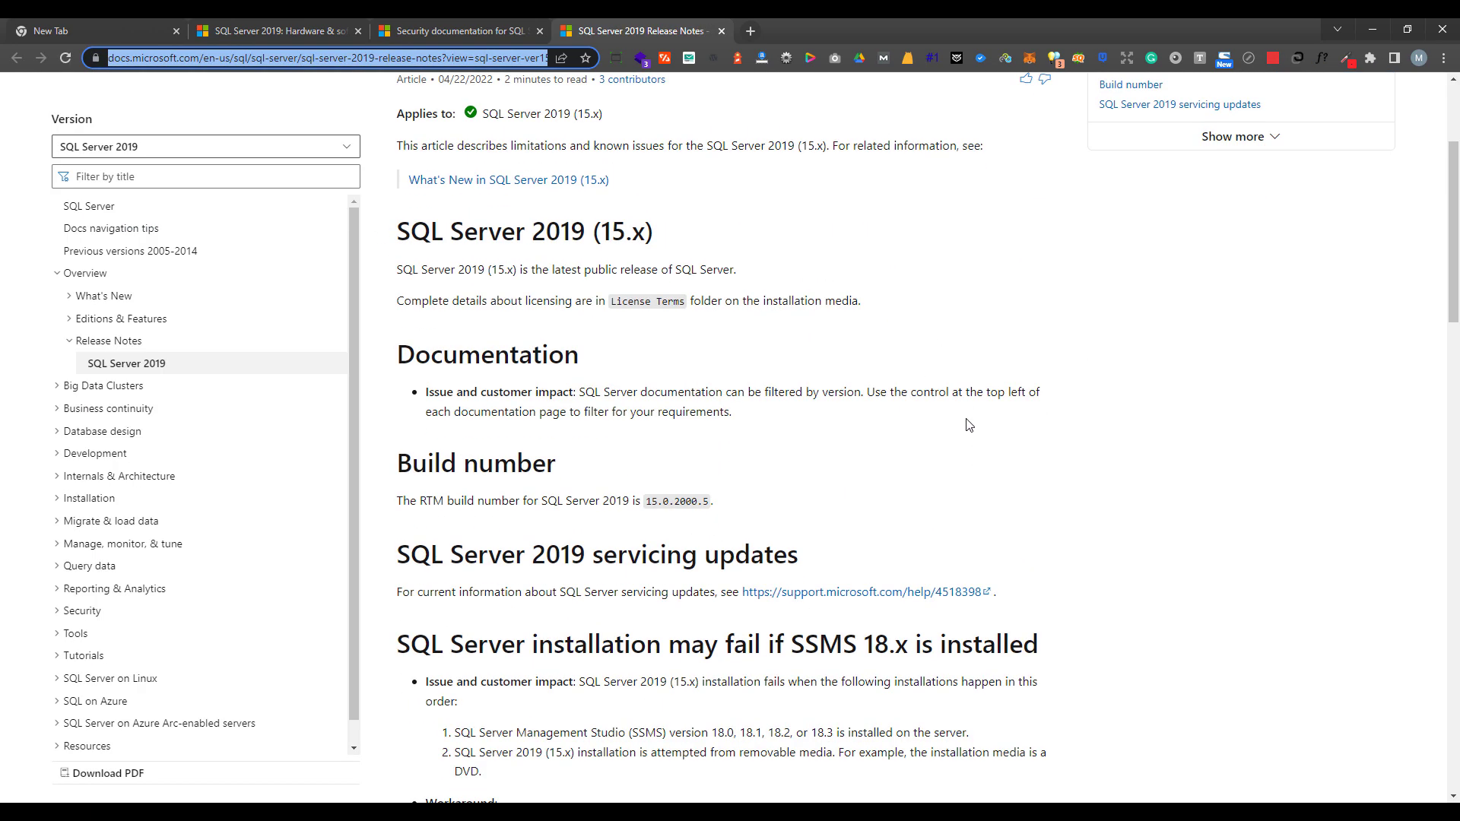
pyautogui.scroll(-6, 991, 437)
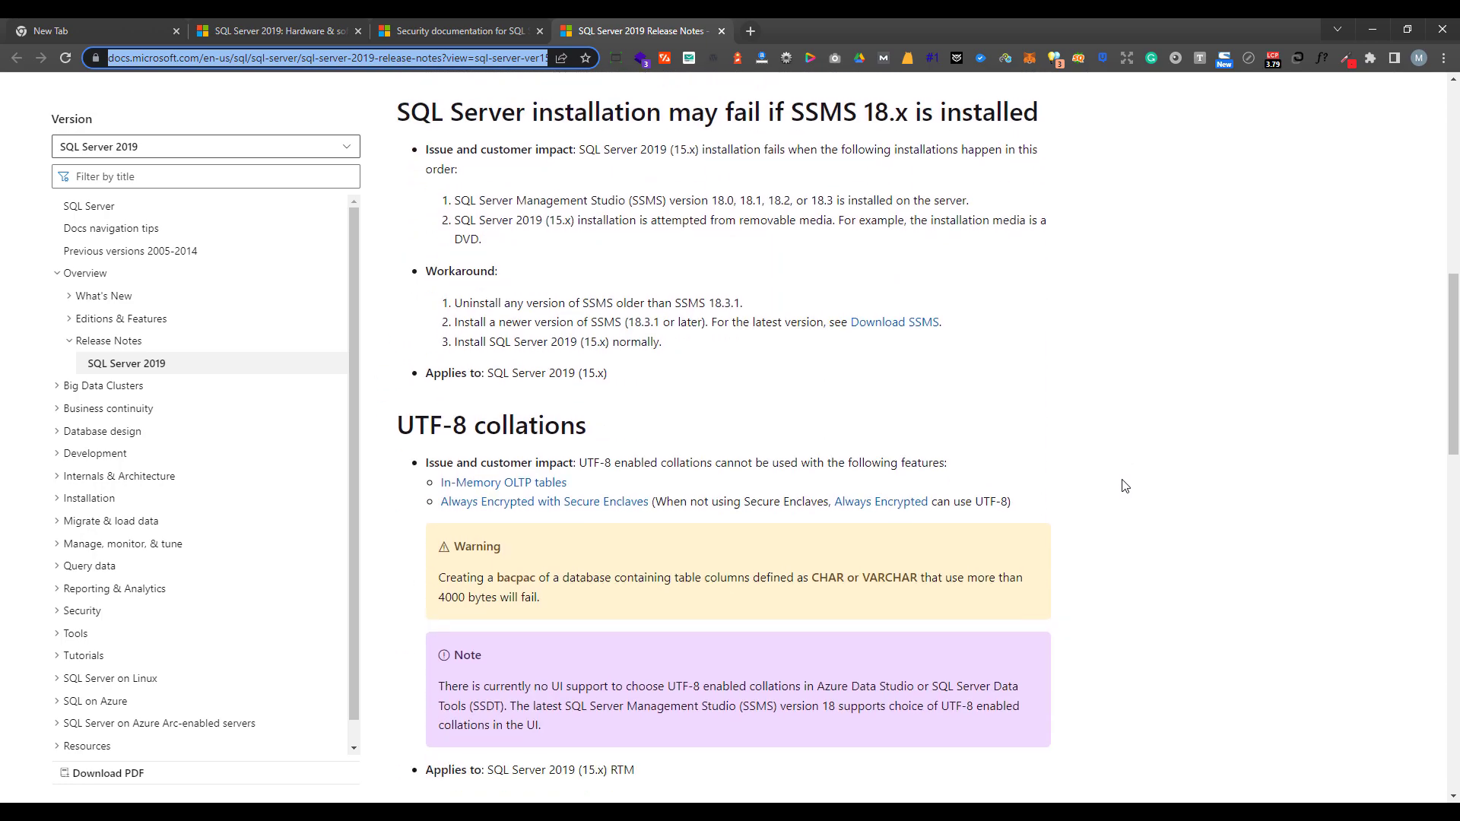
# Switch back to the SQL Server Installation Center, run the System Configuration Checker, review its rule details, and close the checker
pyautogui.scroll(10, 1125, 485)
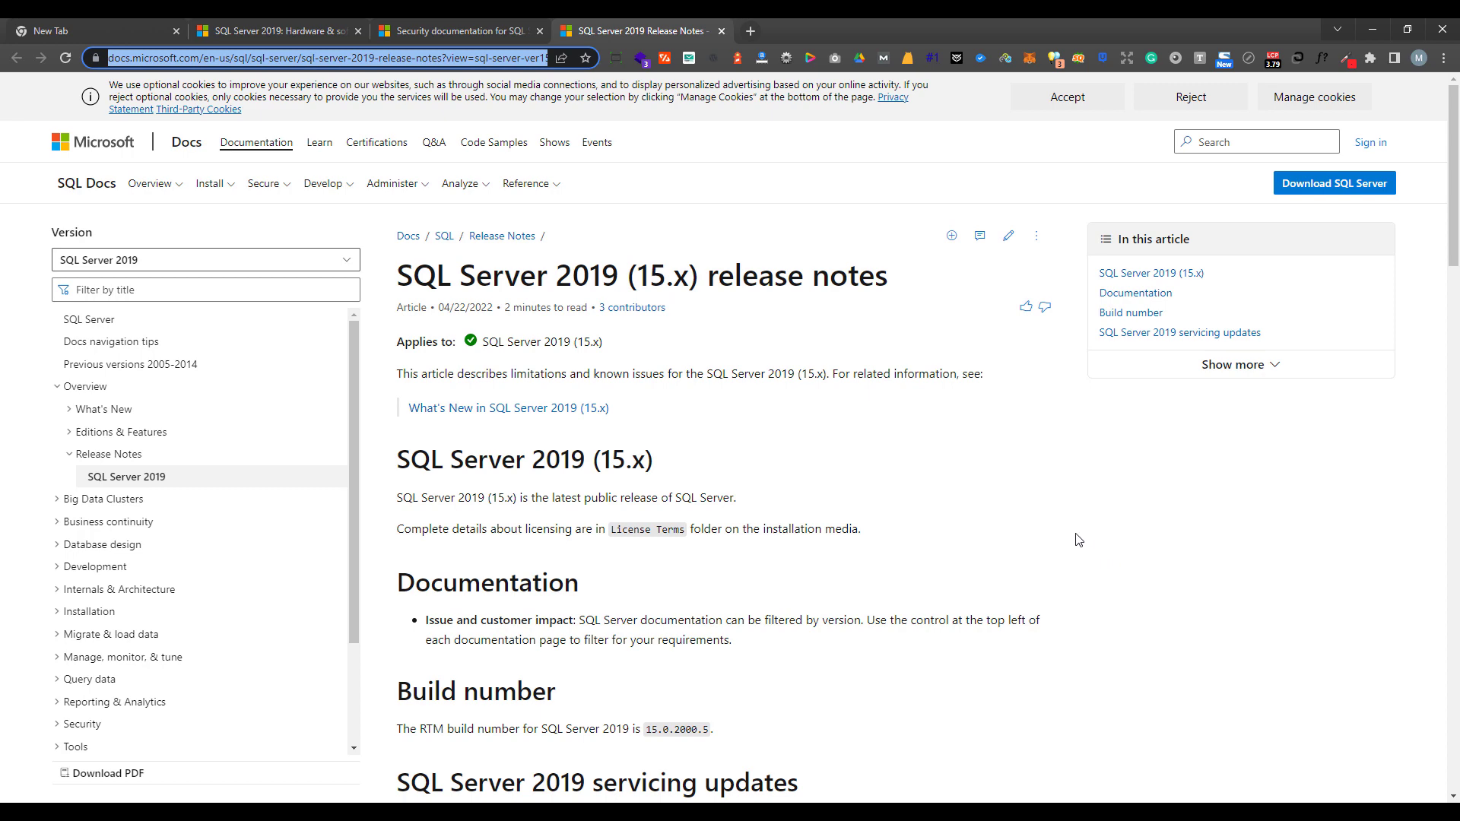
pyautogui.hotkey('alt', 'Tab')
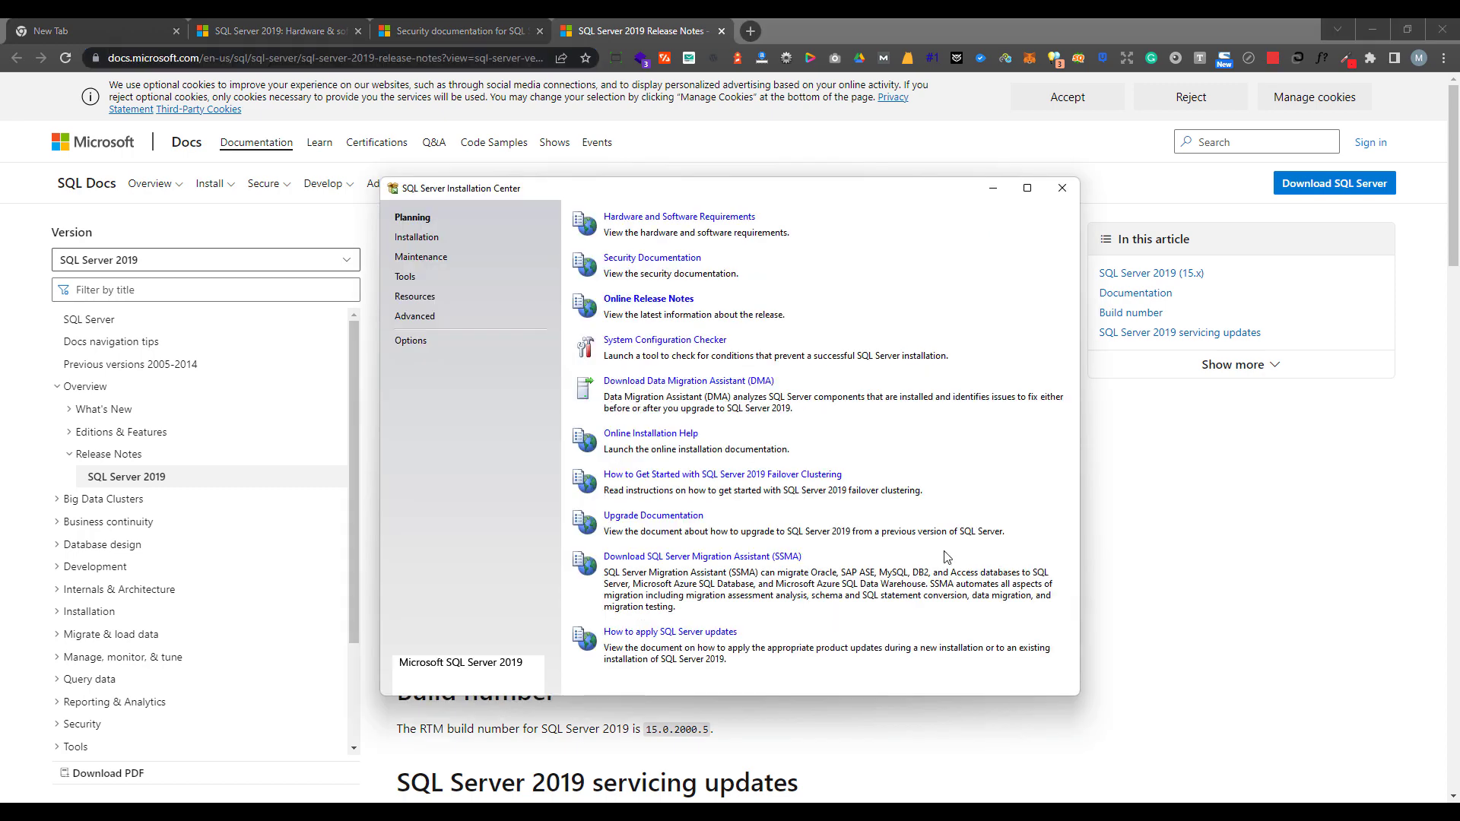
pyautogui.moveTo(815, 198); pyautogui.dragTo(804, 201)
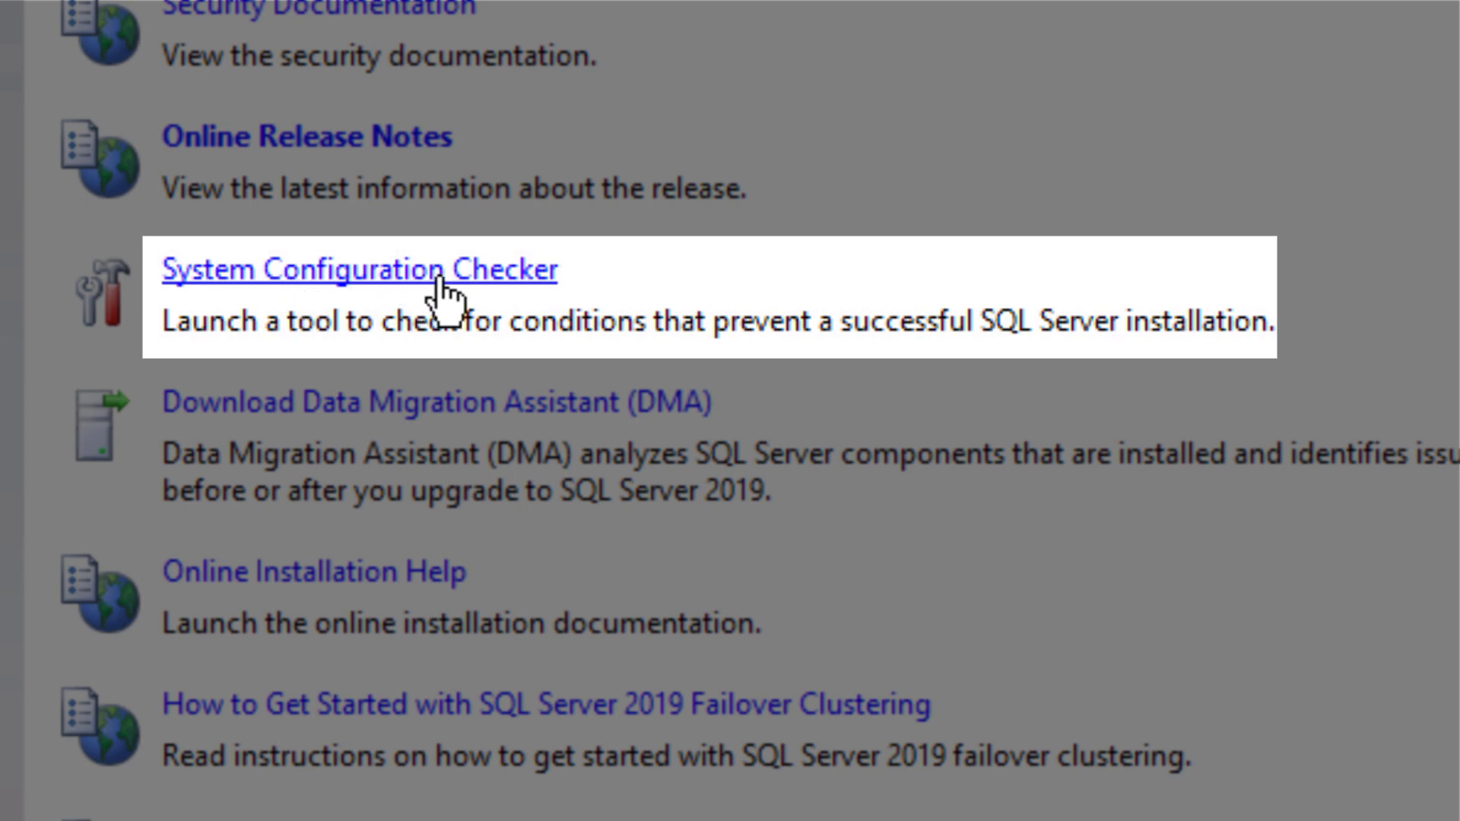
pyautogui.click(385, 275)
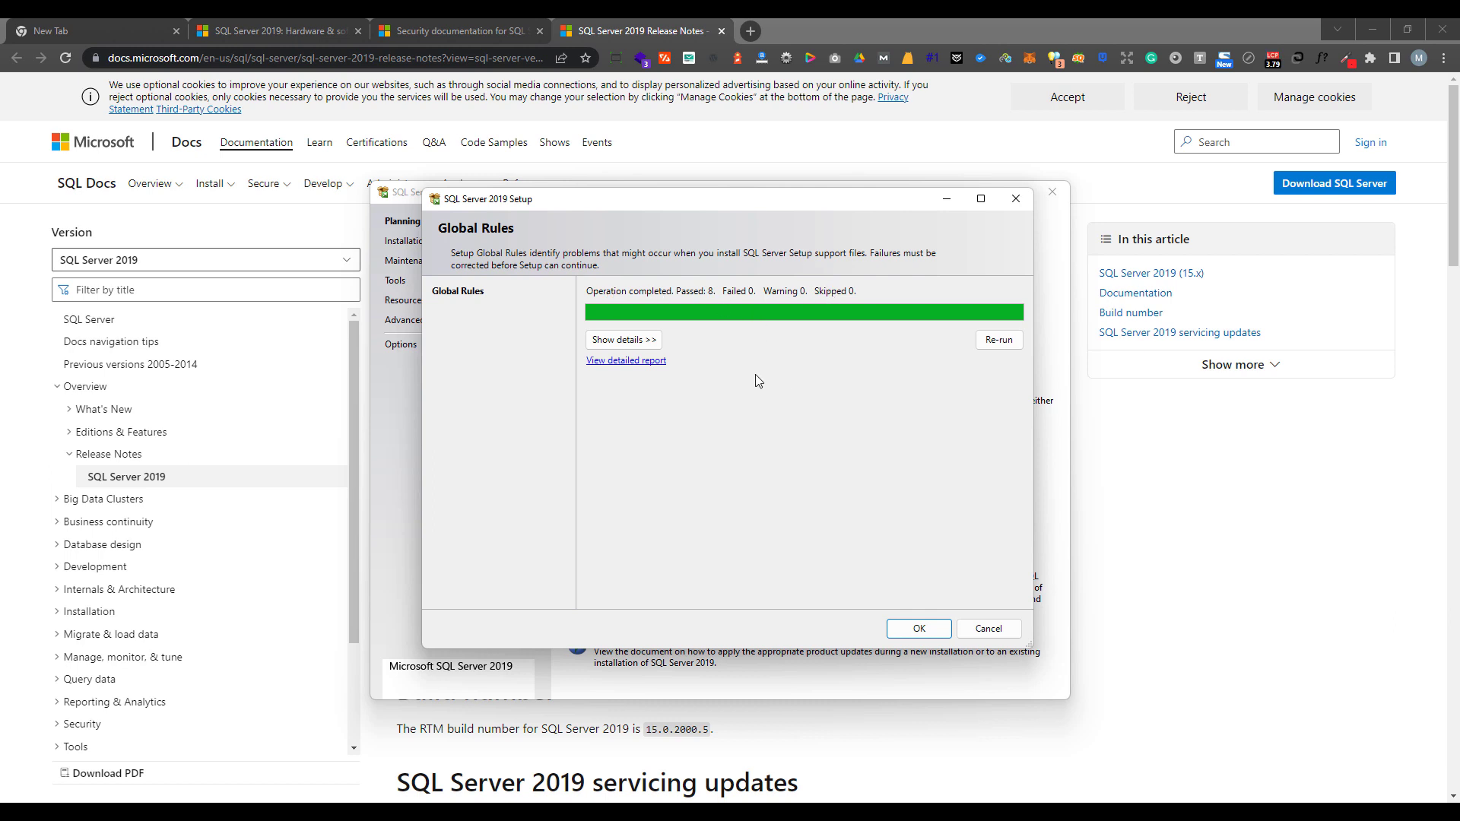
pyautogui.click(622, 340)
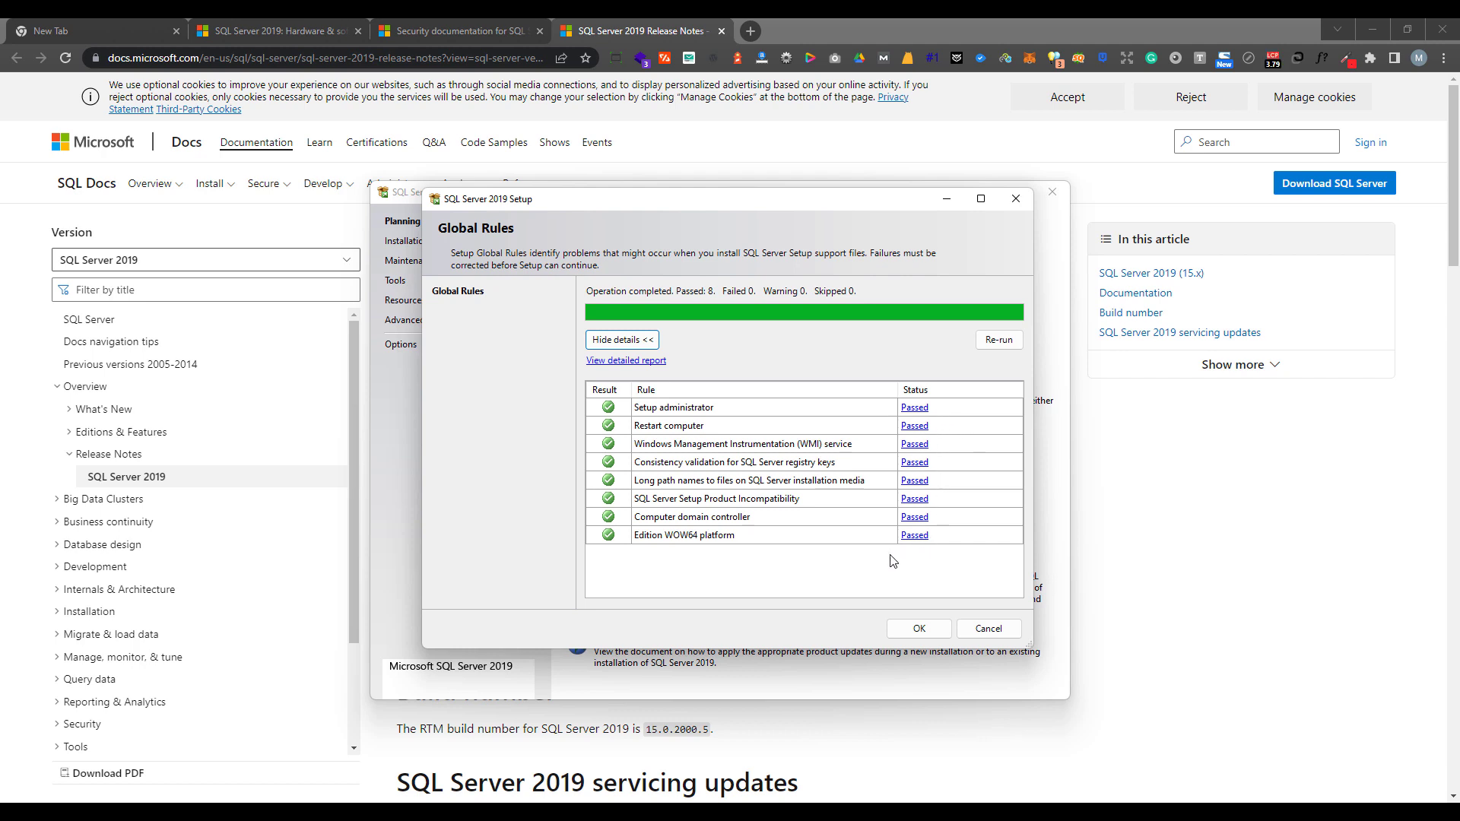
pyautogui.click(924, 631)
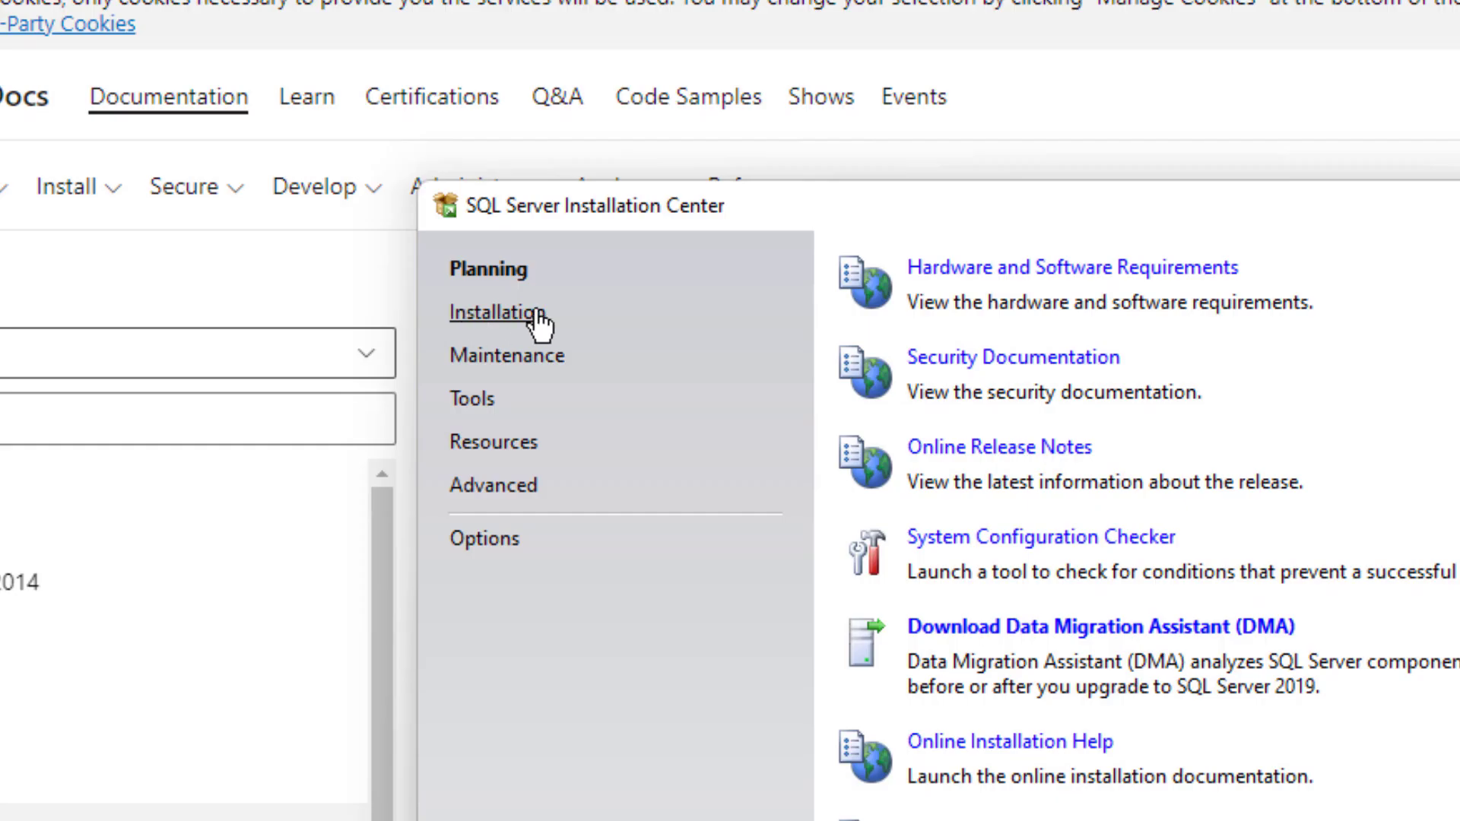
# Open the Installation Center's installation options and start a new SQL Server stand-alone installation
pyautogui.click(515, 323)
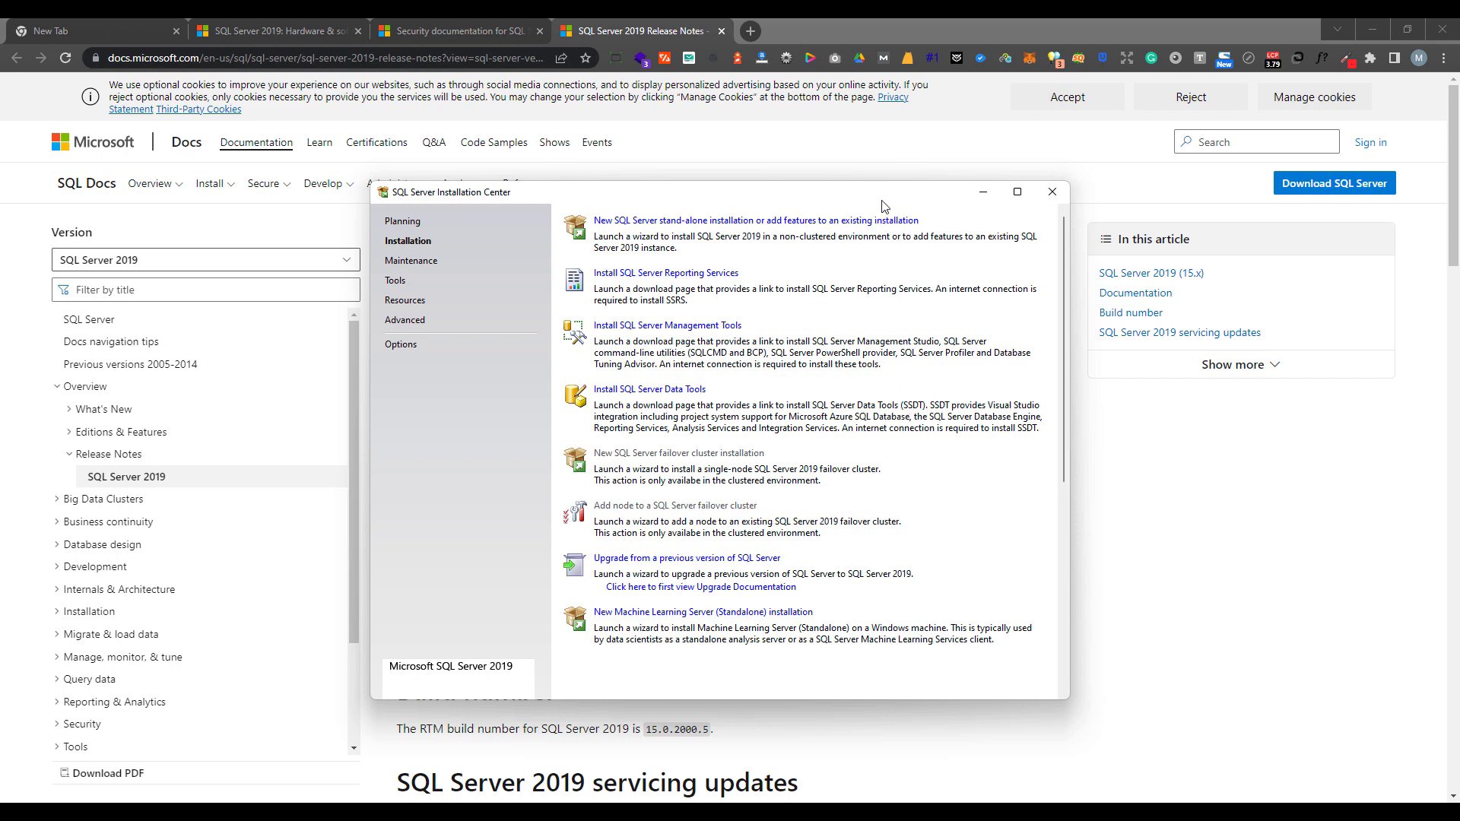
pyautogui.moveTo(882, 202); pyautogui.dragTo(859, 183)
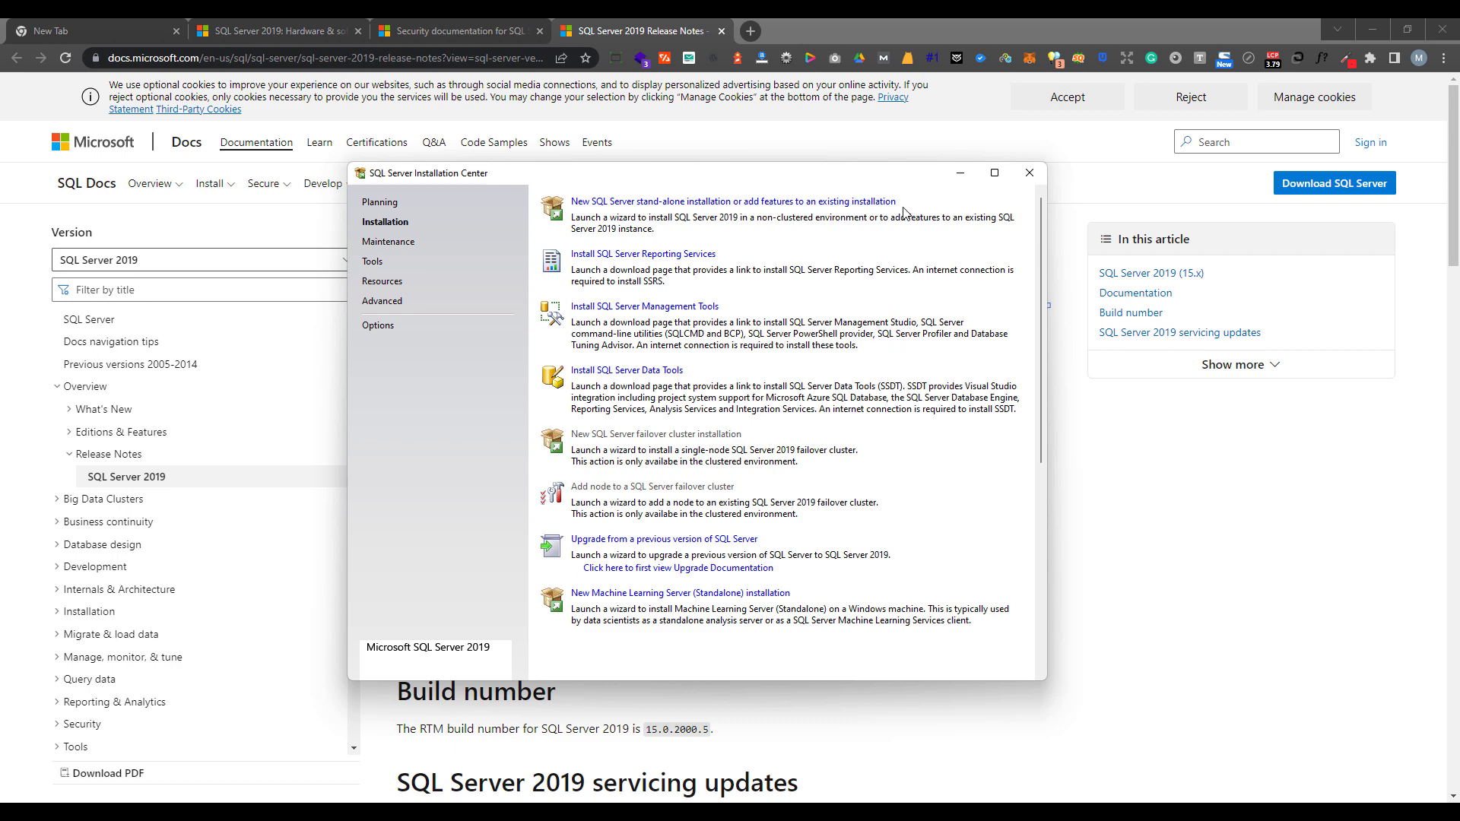
pyautogui.moveTo(900, 180); pyautogui.dragTo(897, 196)
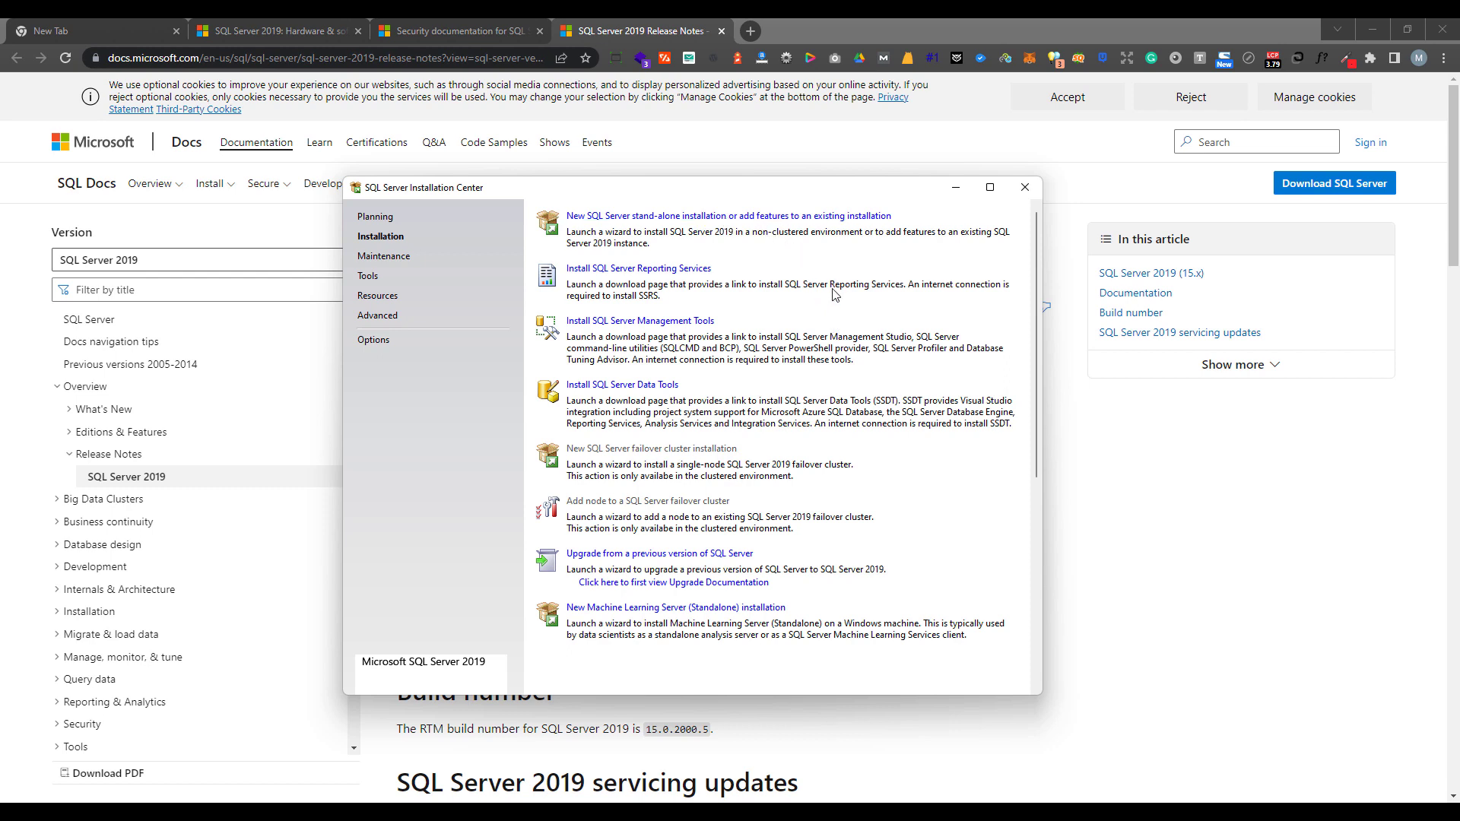
pyautogui.click(747, 217)
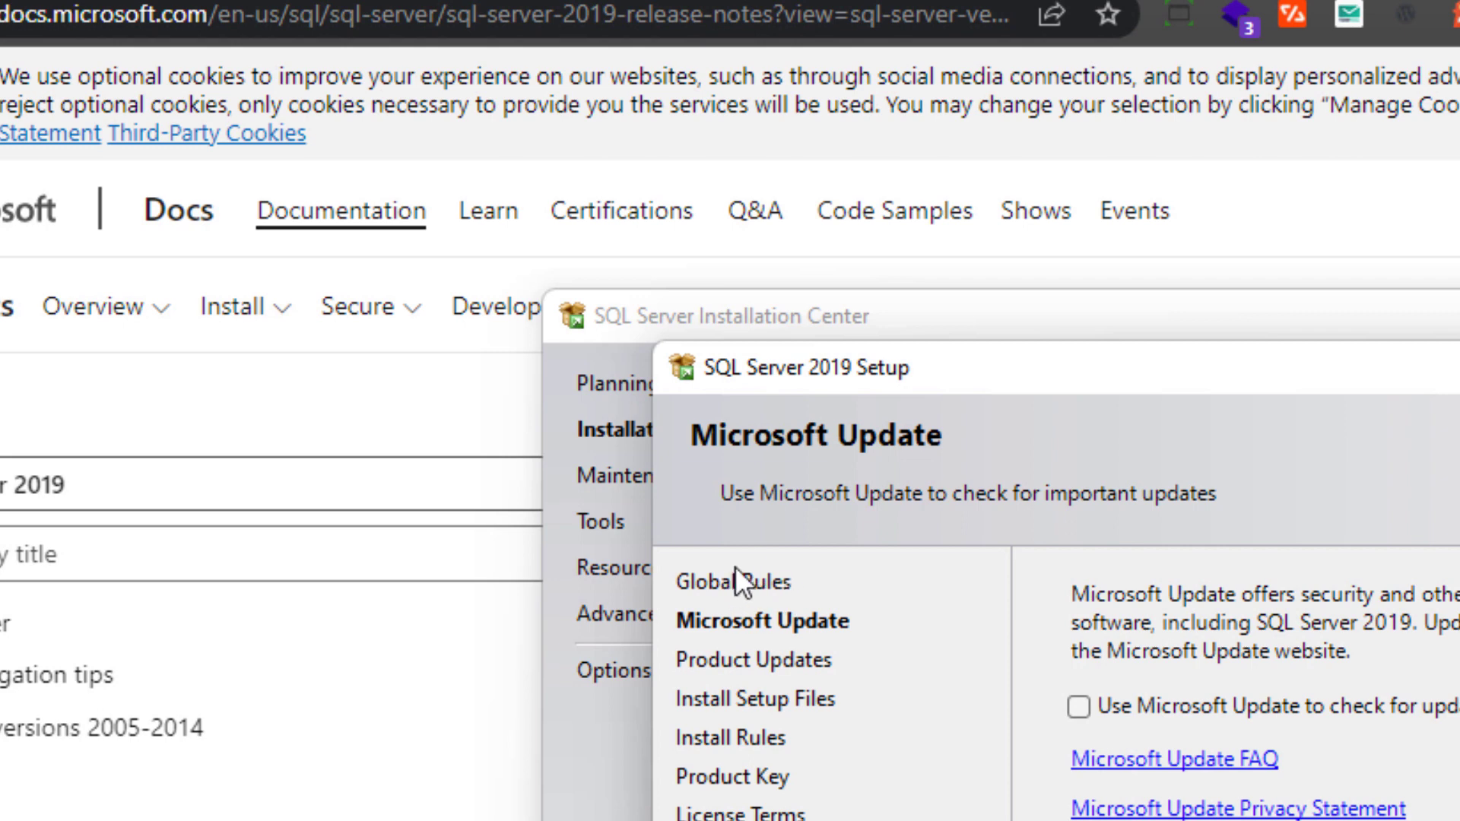
# Enable Microsoft Update to check for updates and proceed past the install rules to the Product Key page
pyautogui.moveTo(955, 367); pyautogui.dragTo(1072, 368)
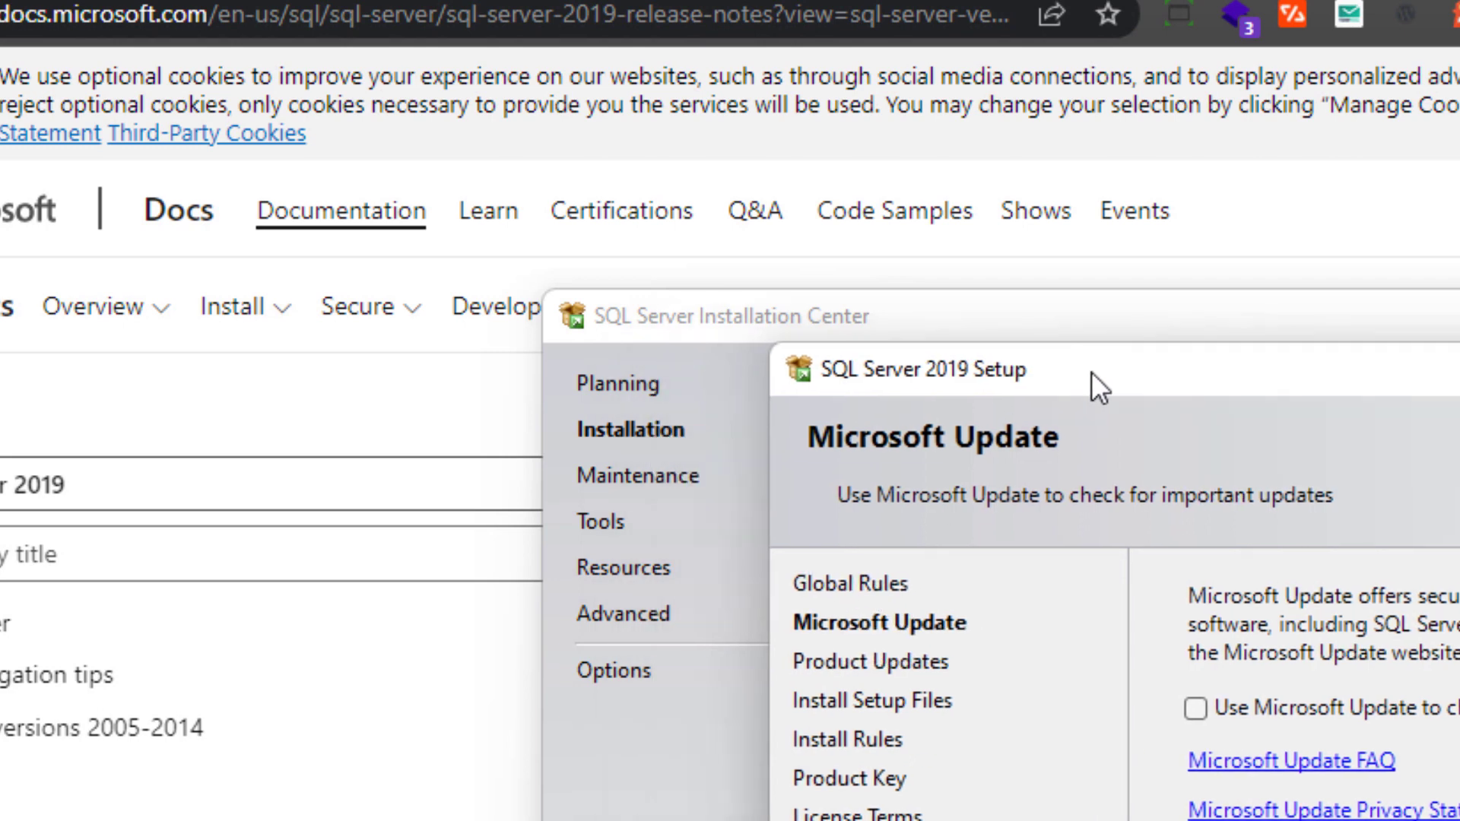
pyautogui.click(622, 388)
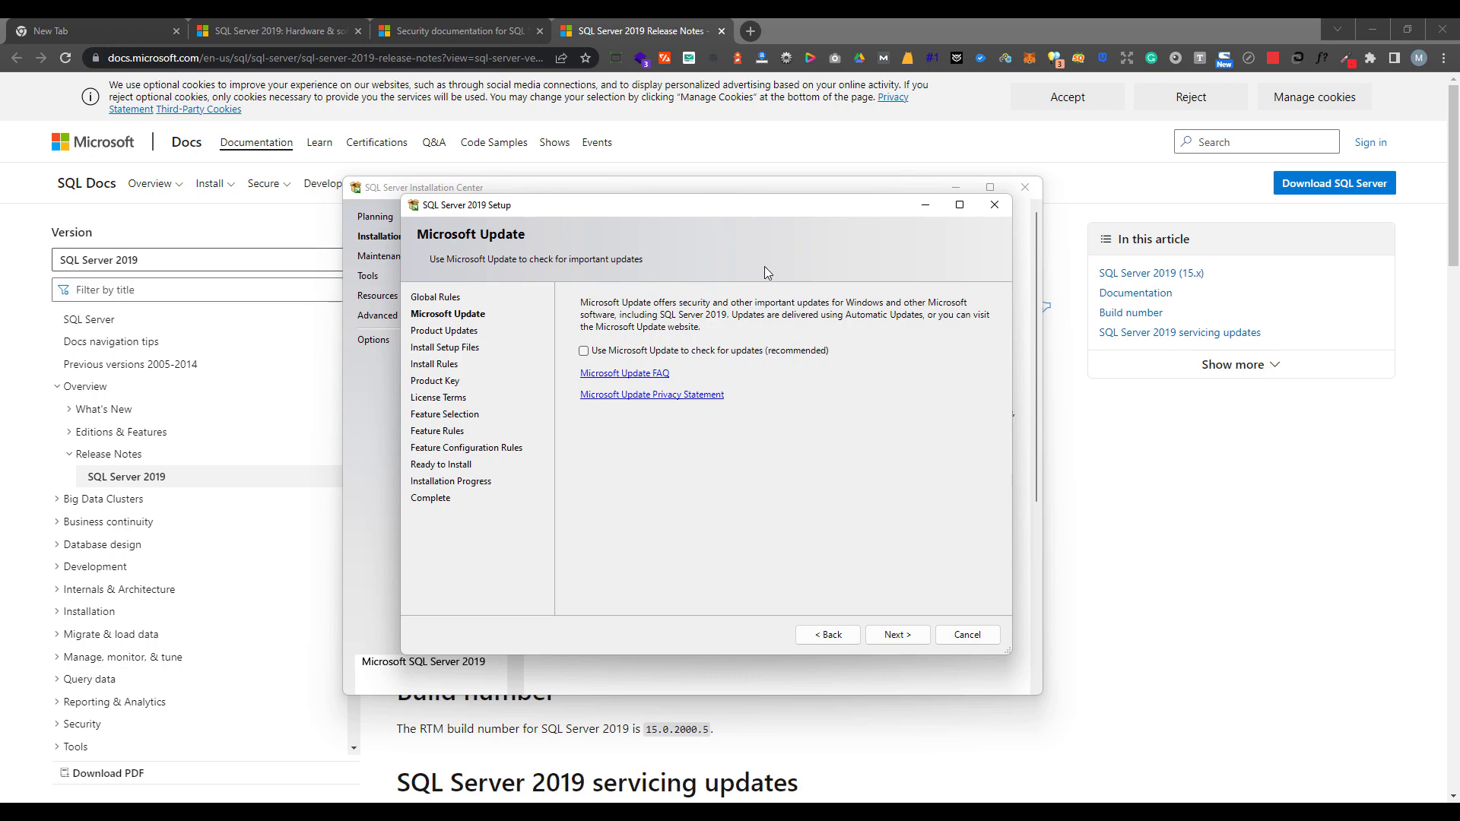
pyautogui.moveTo(765, 208); pyautogui.dragTo(765, 216)
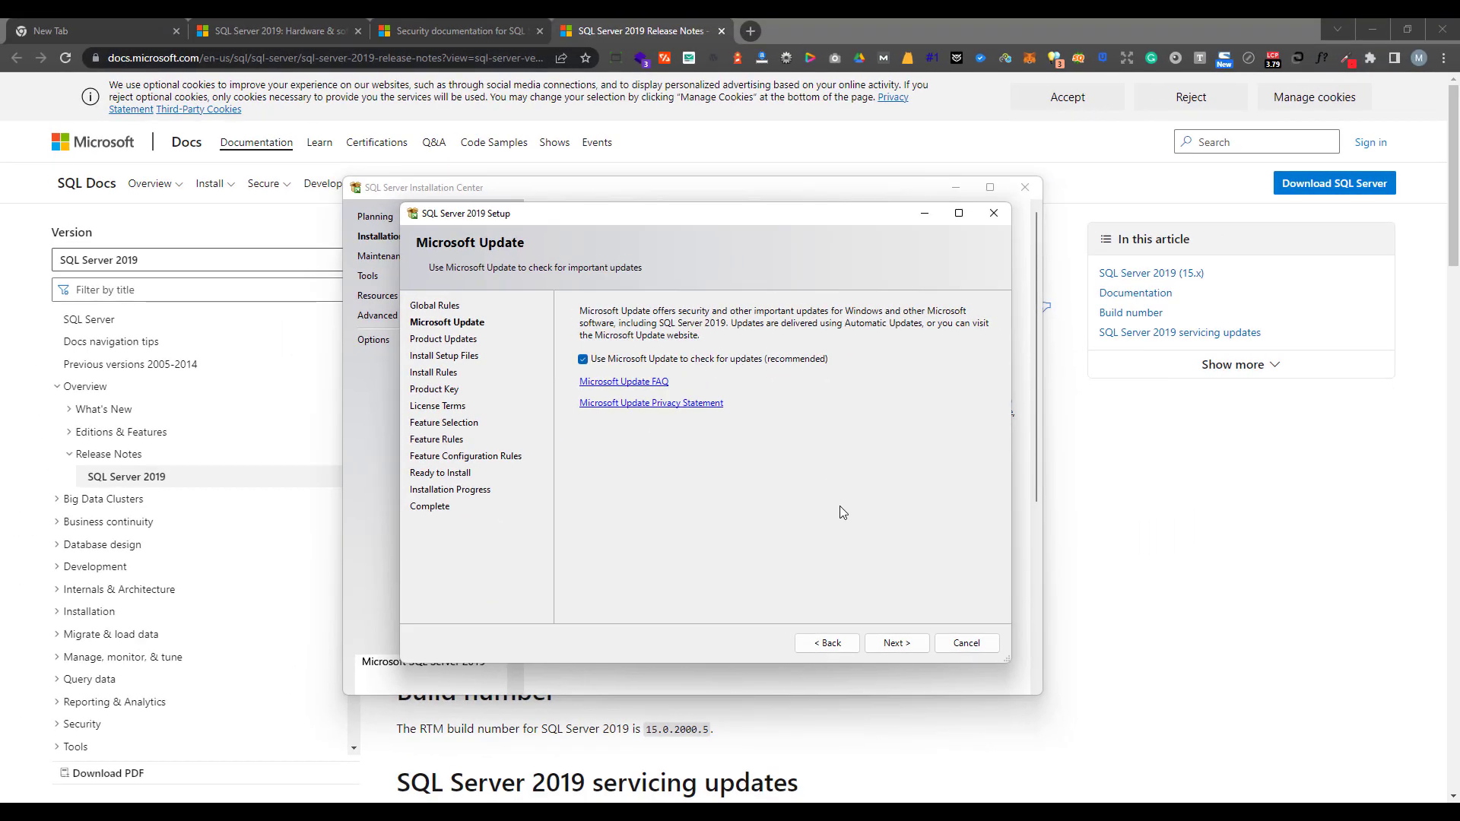
pyautogui.click(895, 643)
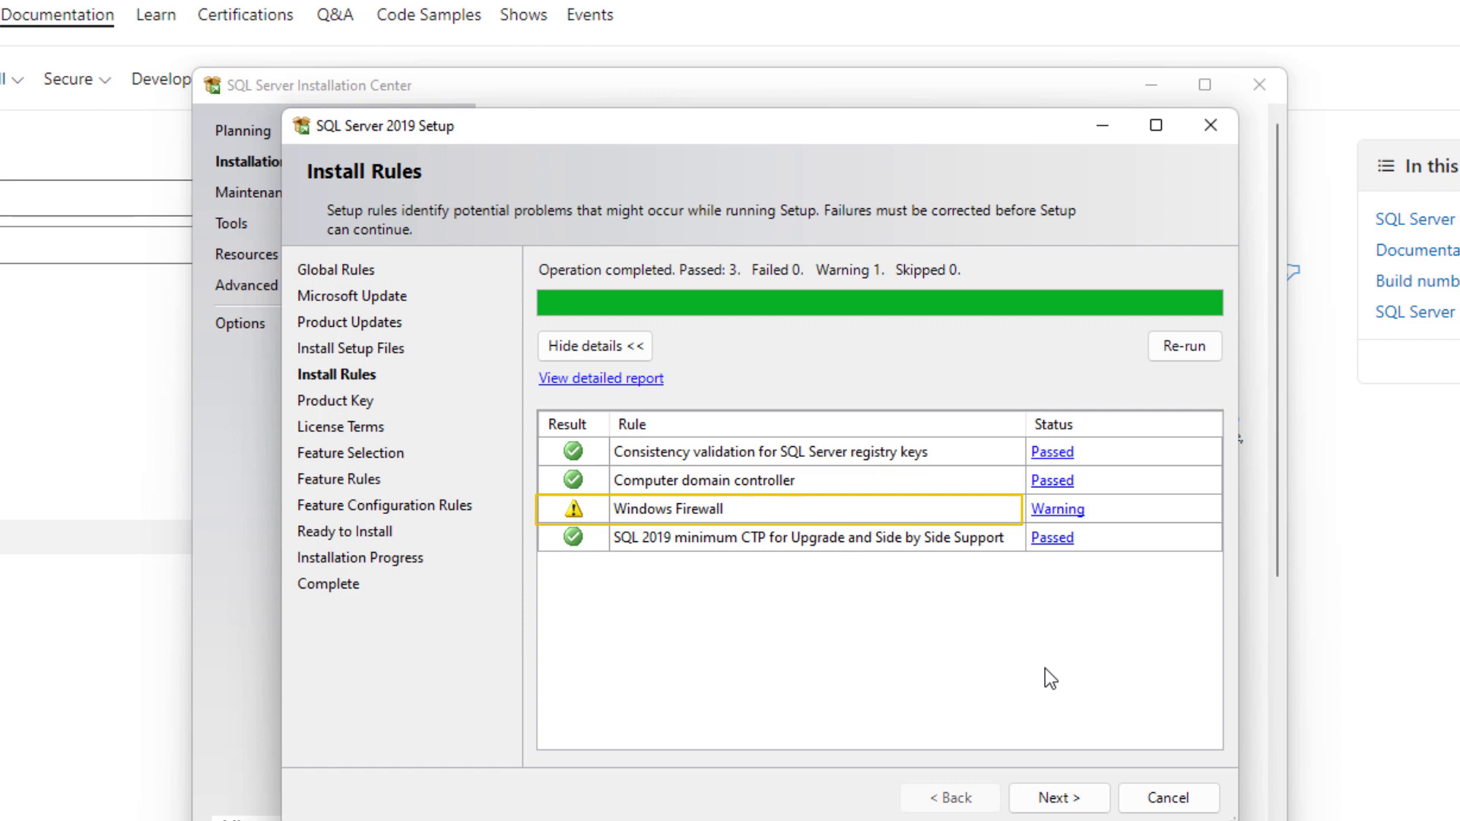
pyautogui.click(1052, 800)
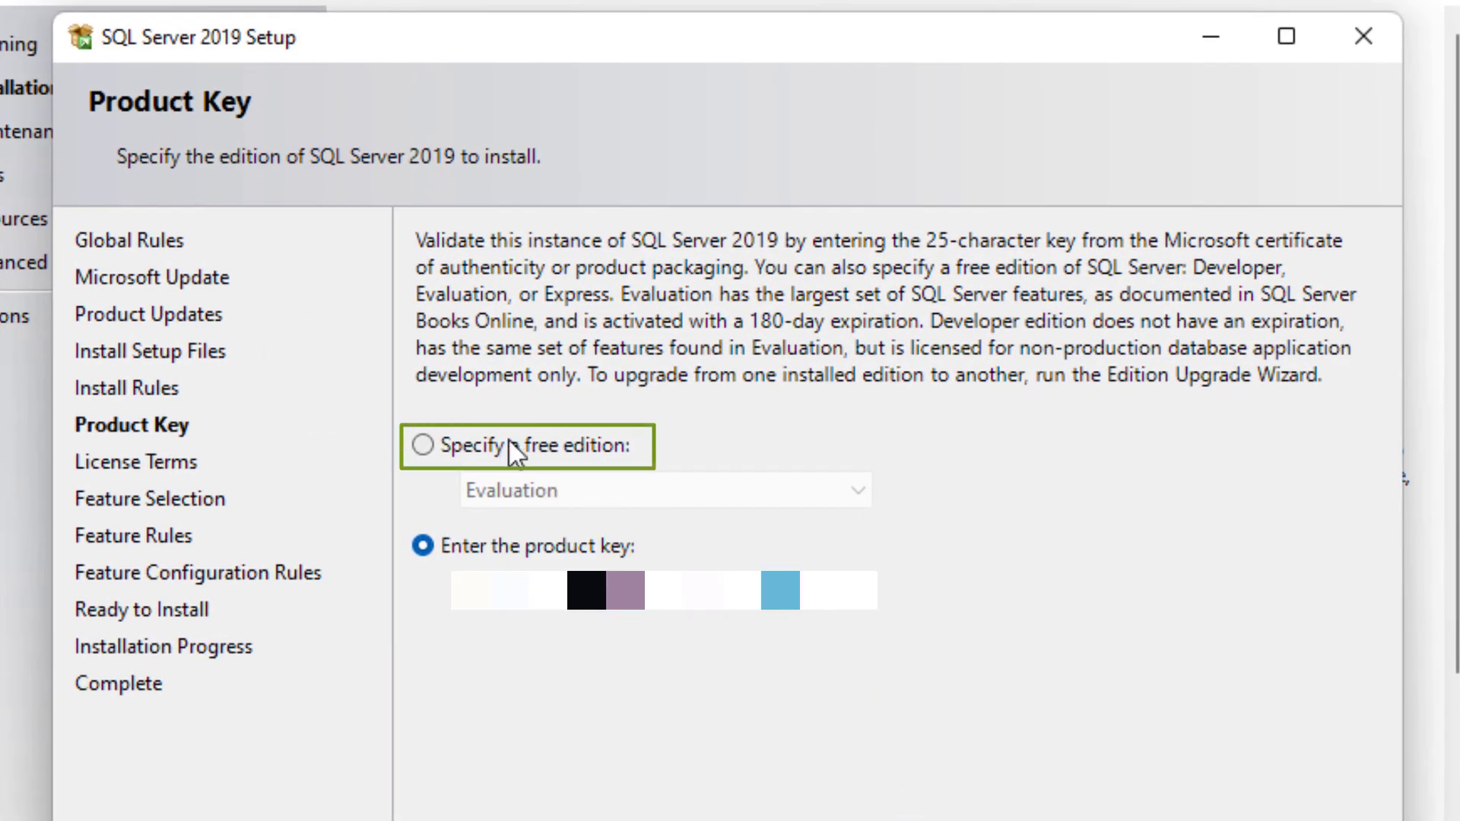
# Choose to specify a free edition and look through the free editions offered
pyautogui.click(422, 446)
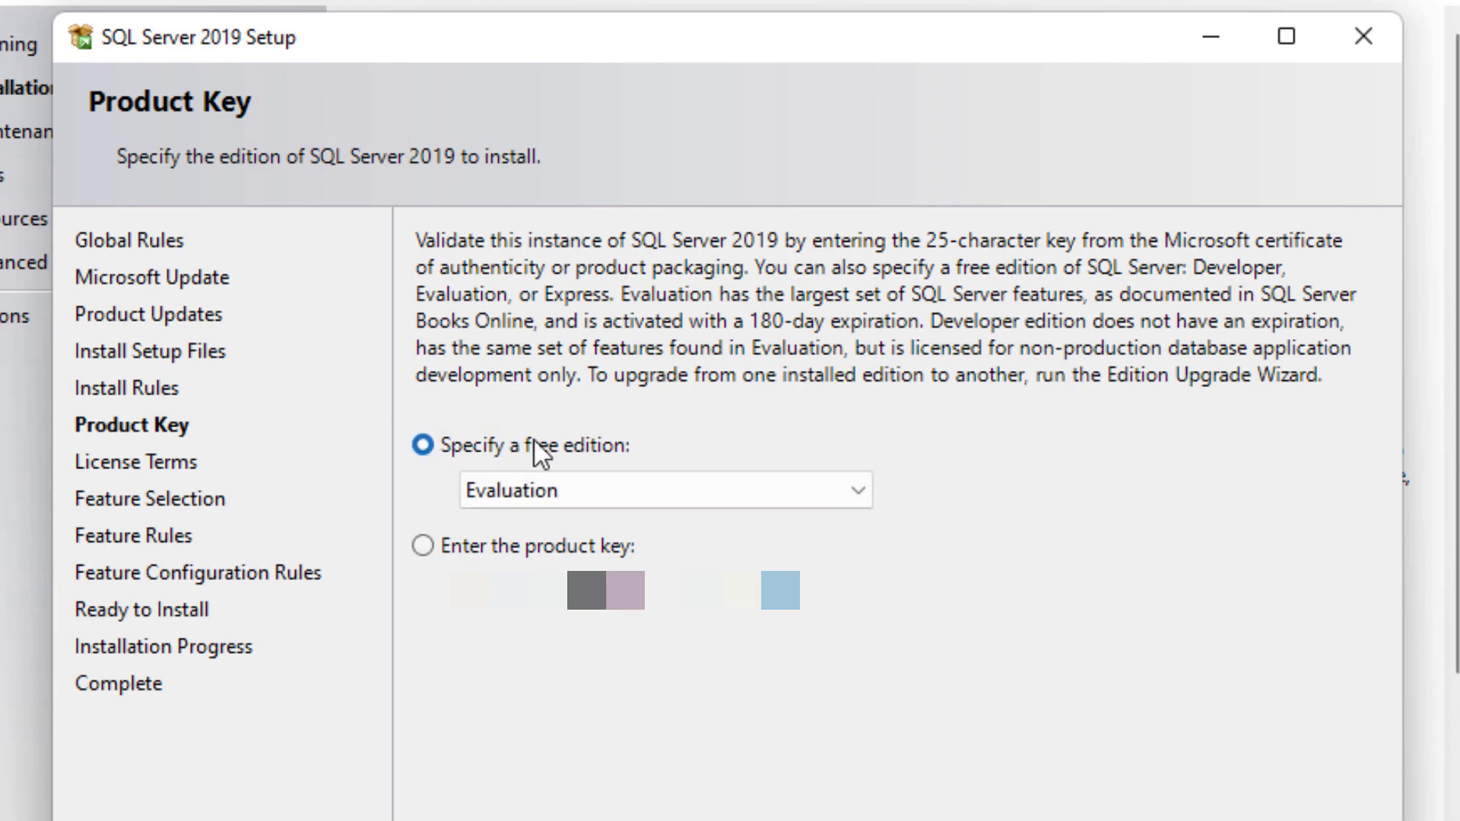
pyautogui.click(608, 490)
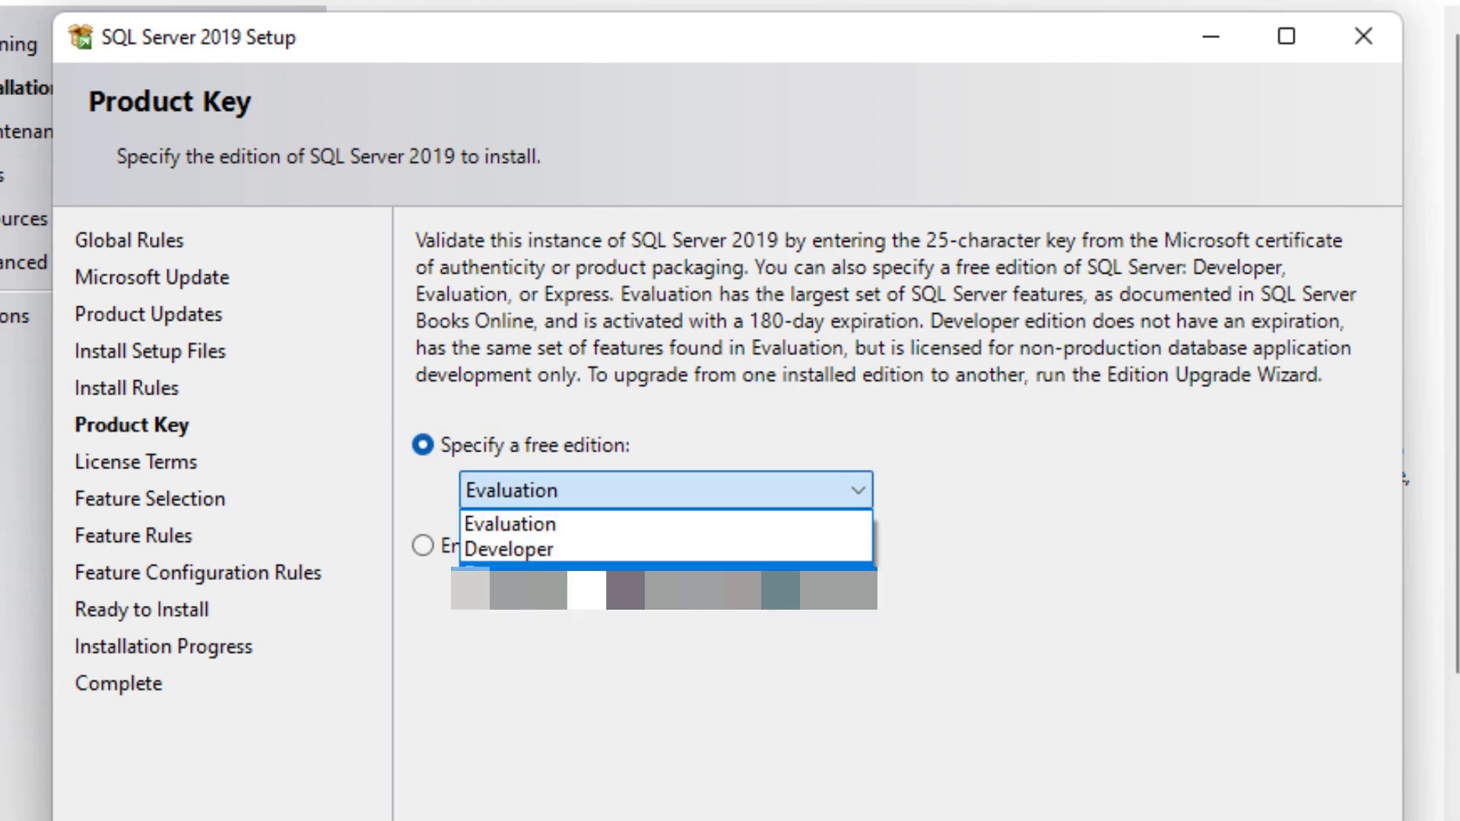
pyautogui.click(617, 427)
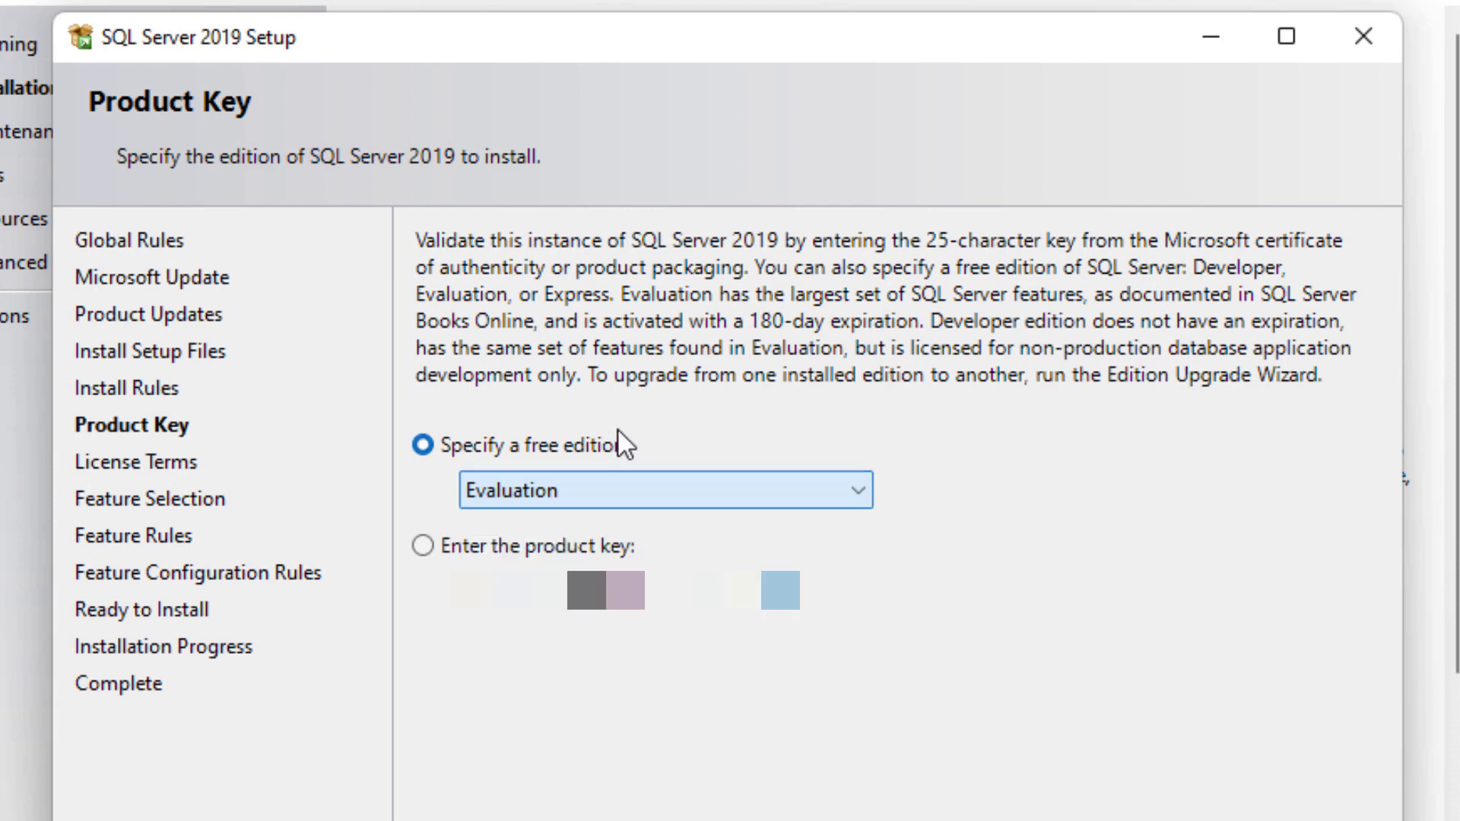
pyautogui.press('Down')
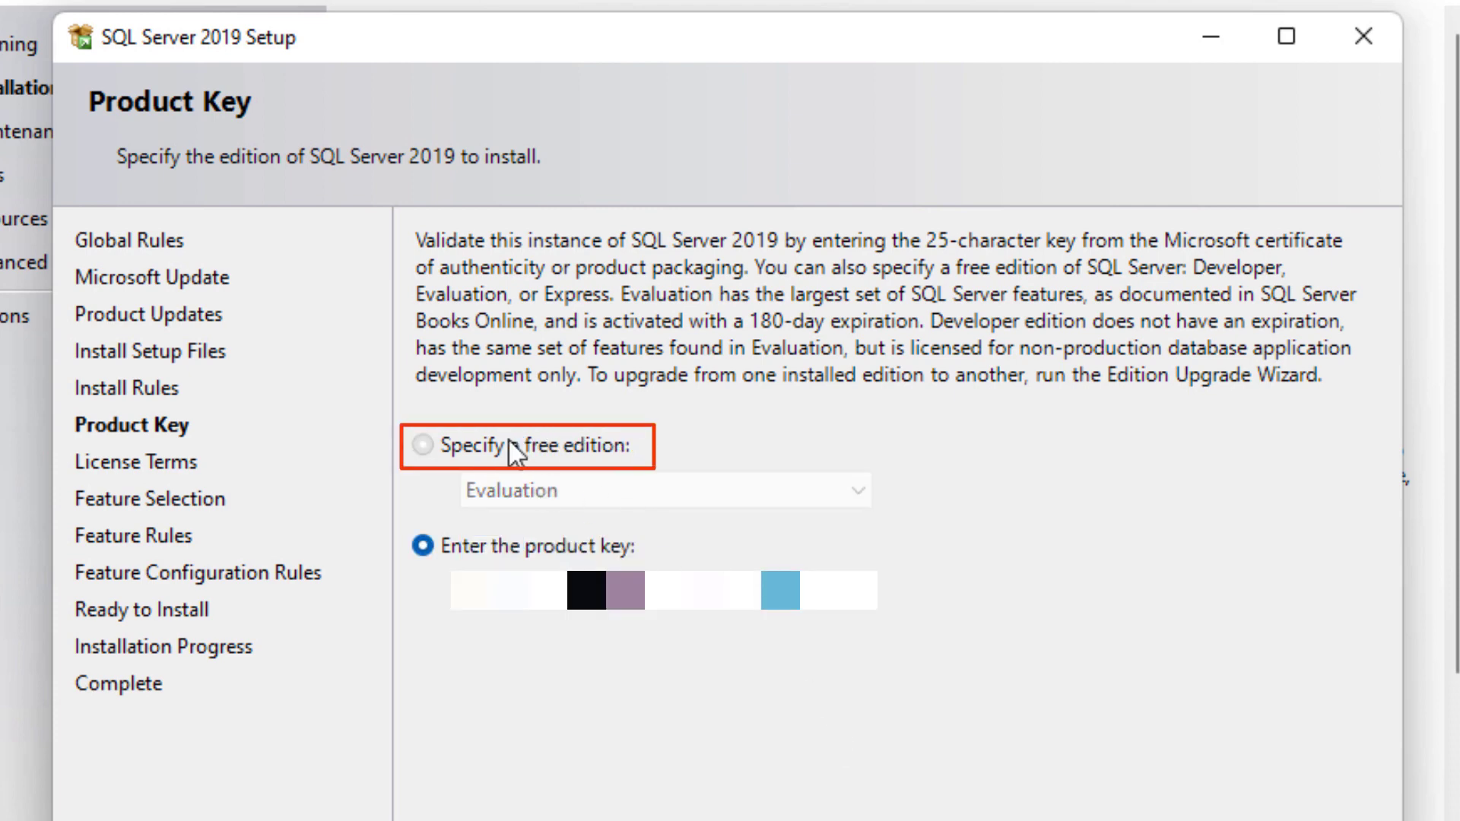
pyautogui.click(424, 444)
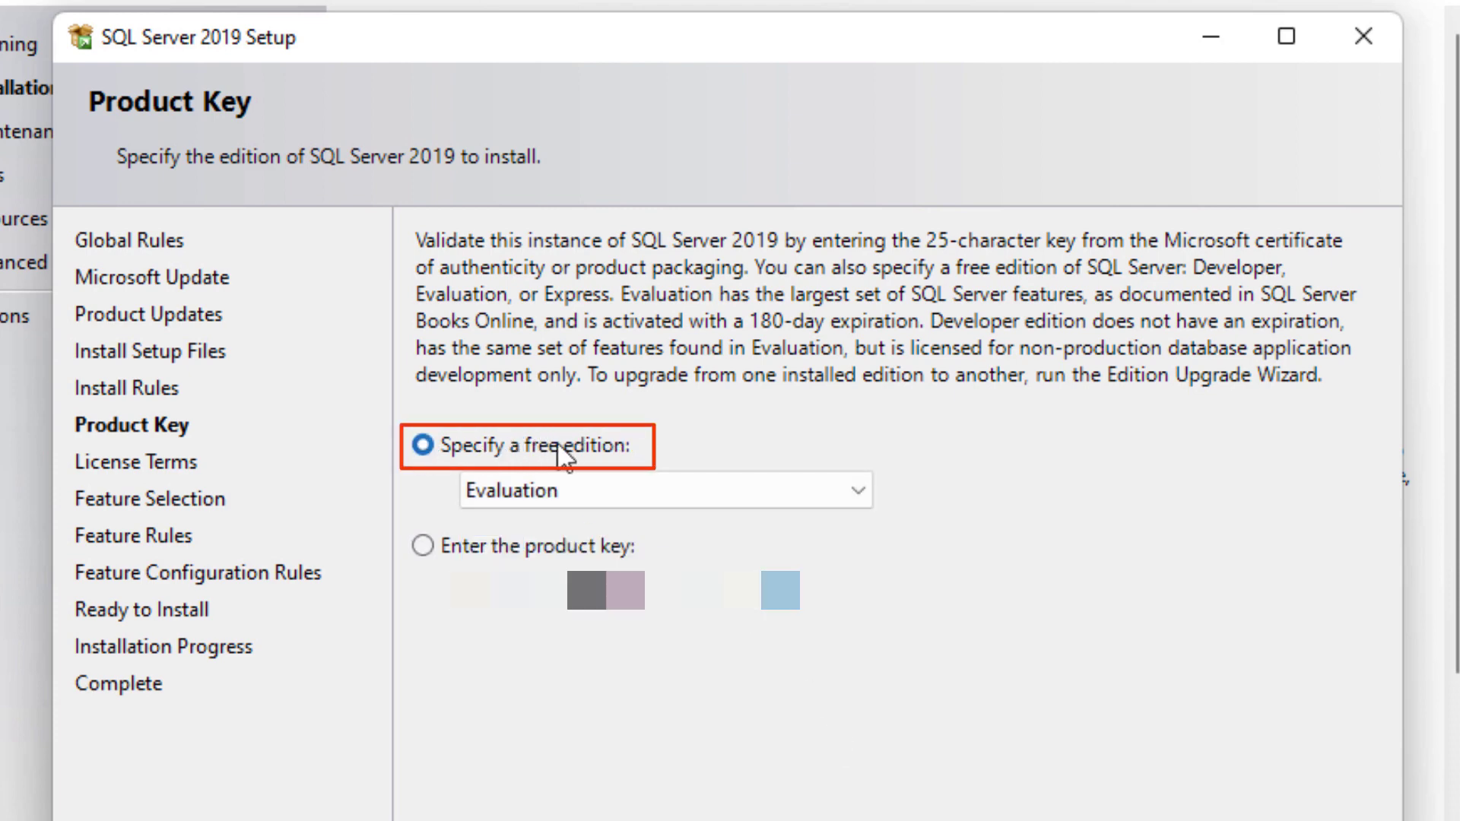
pyautogui.click(645, 492)
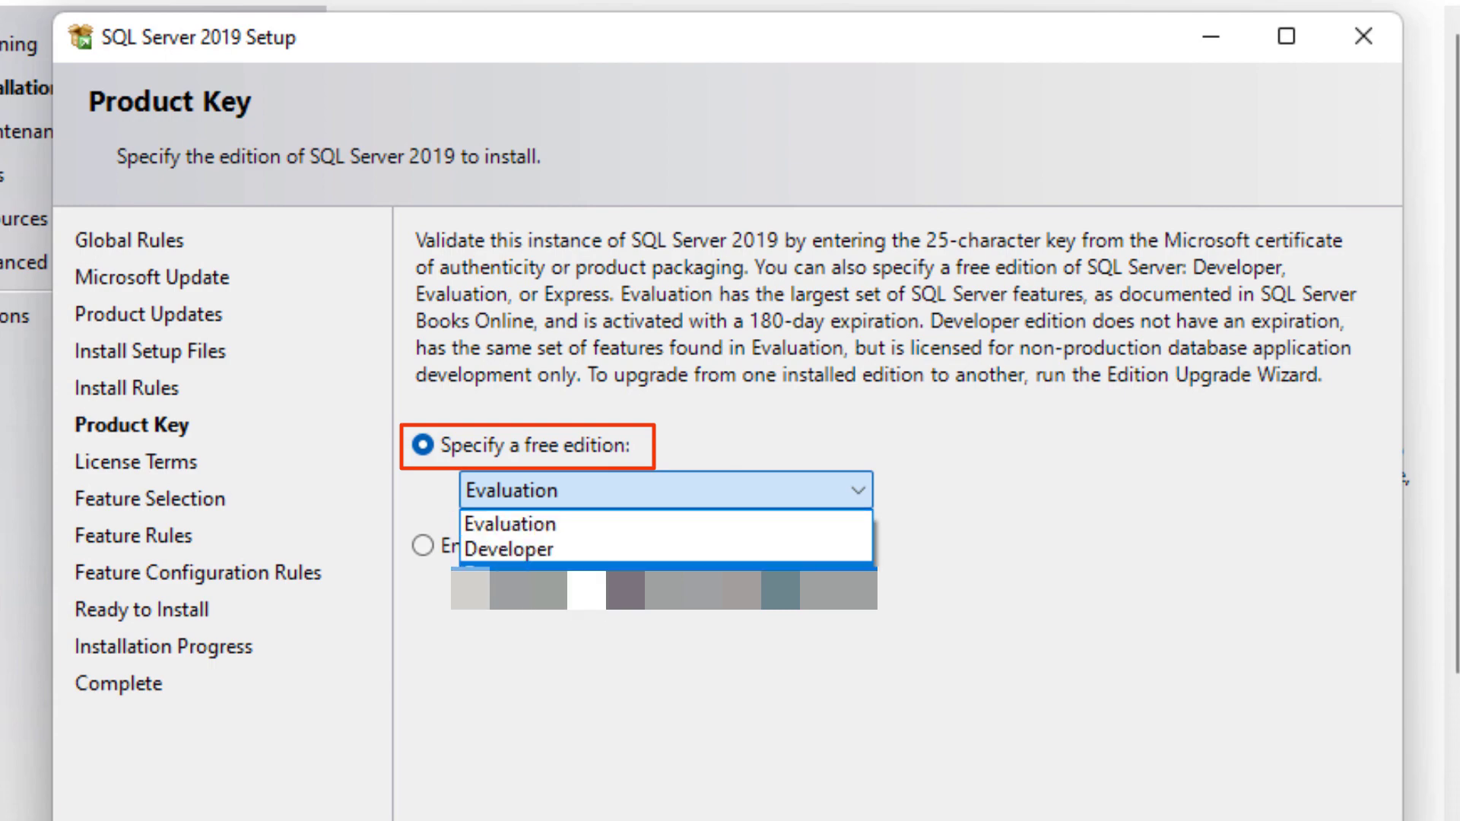
pyautogui.click(606, 432)
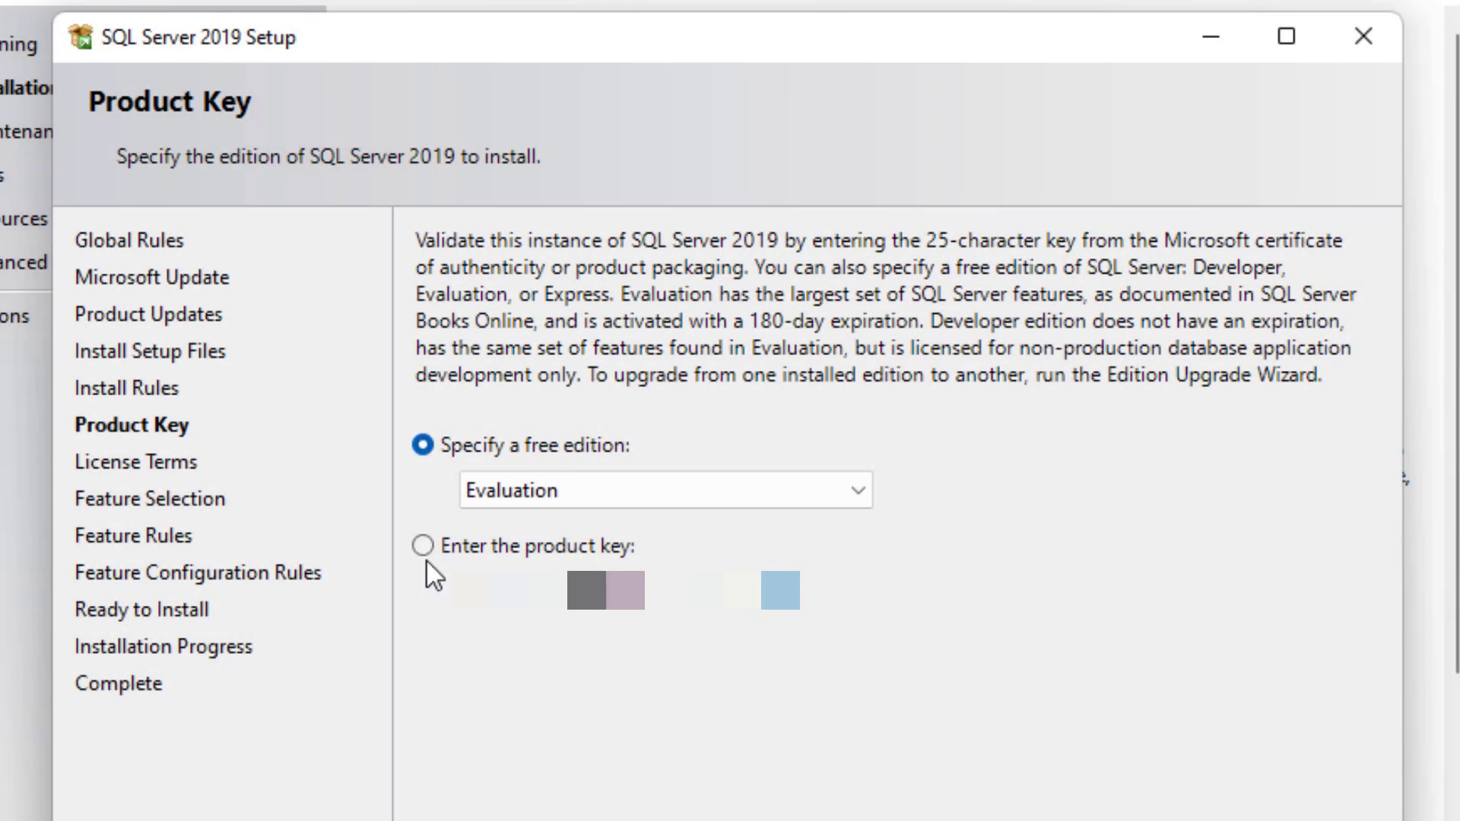
# Choose the product key option with the prefilled key, accept the license terms, and continue to Feature Selection
pyautogui.click(453, 556)
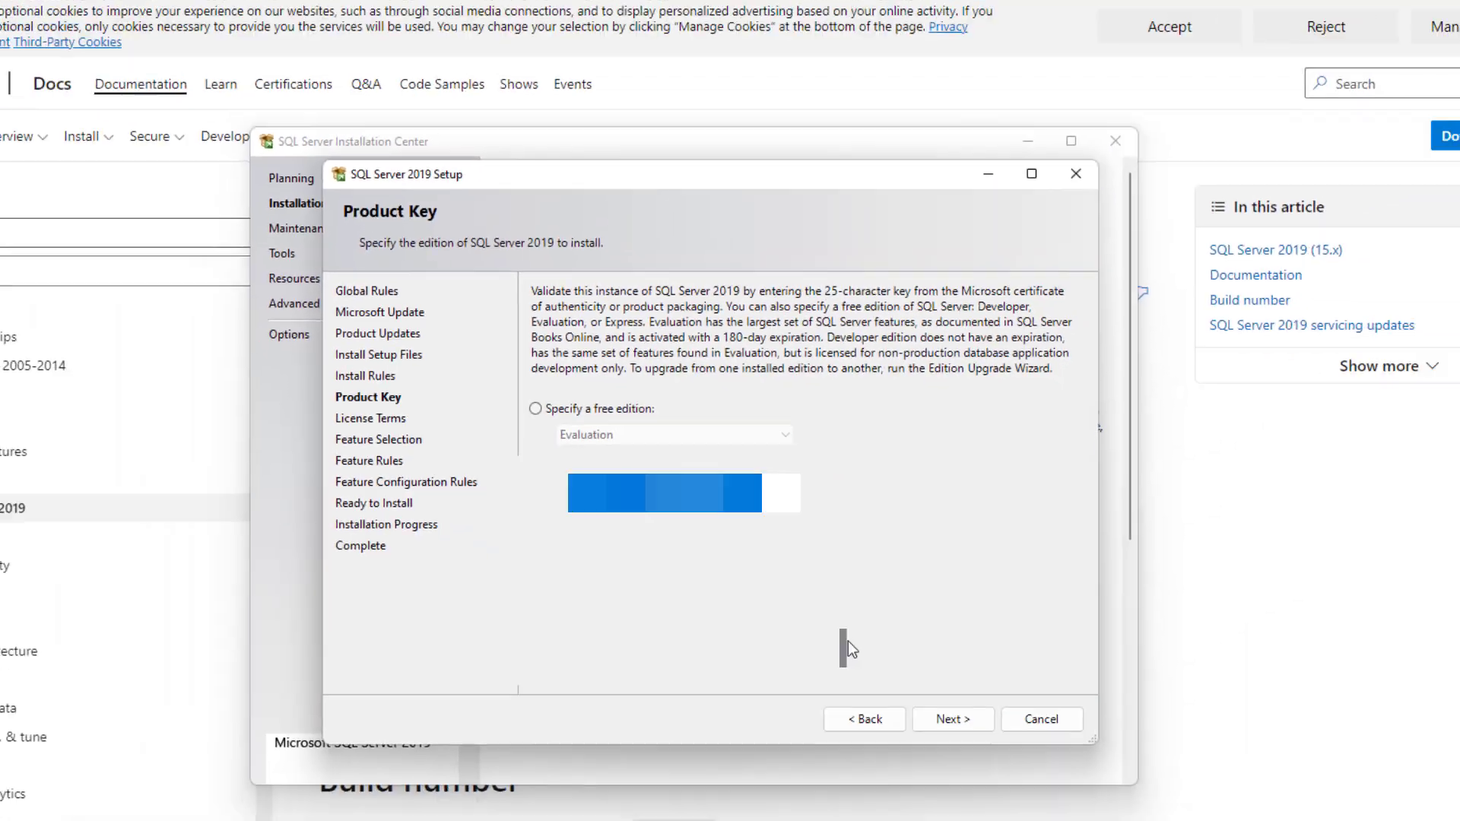
pyautogui.click(973, 723)
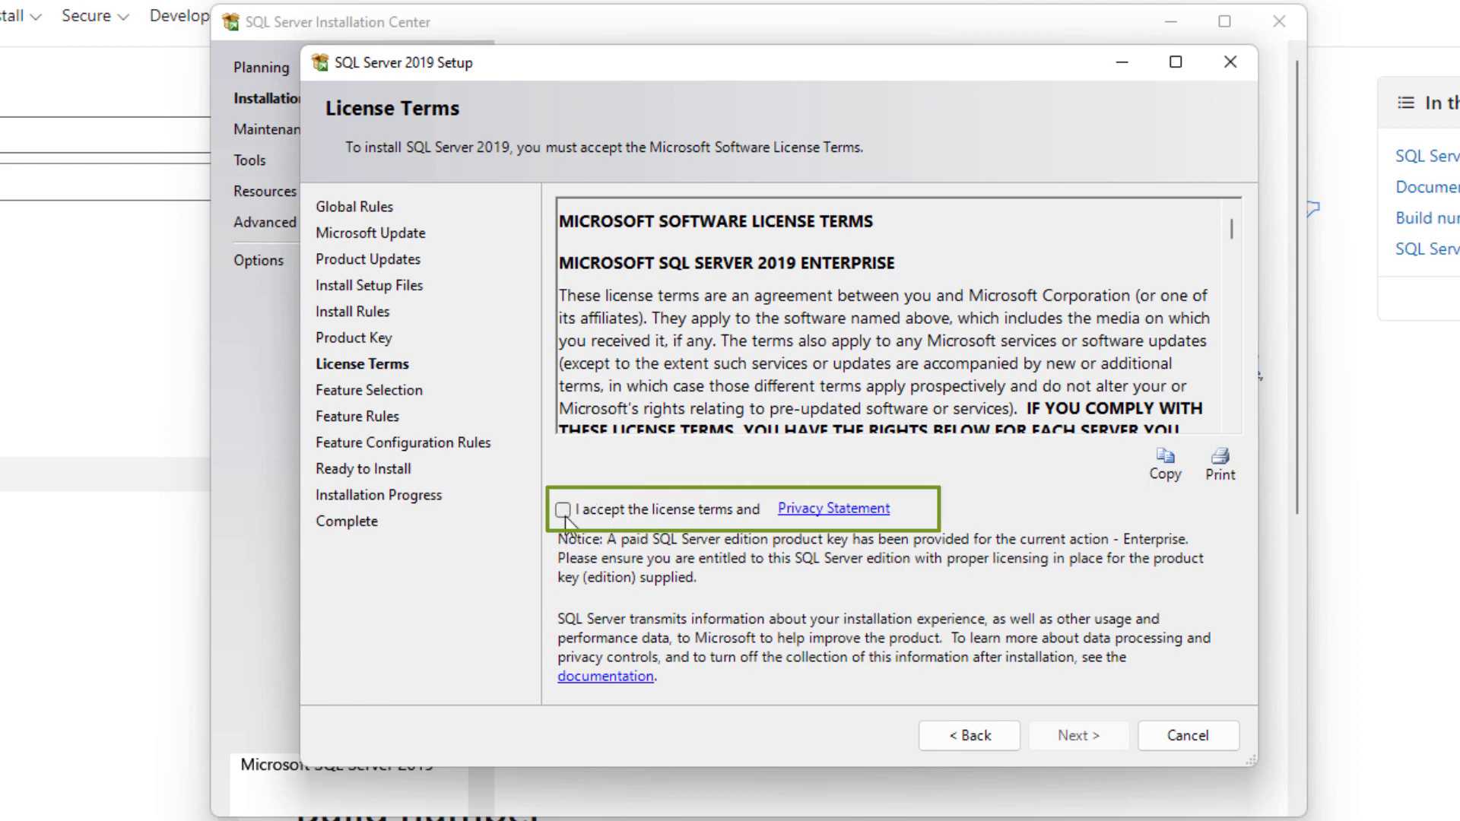
pyautogui.click(564, 511)
pyautogui.click(1076, 736)
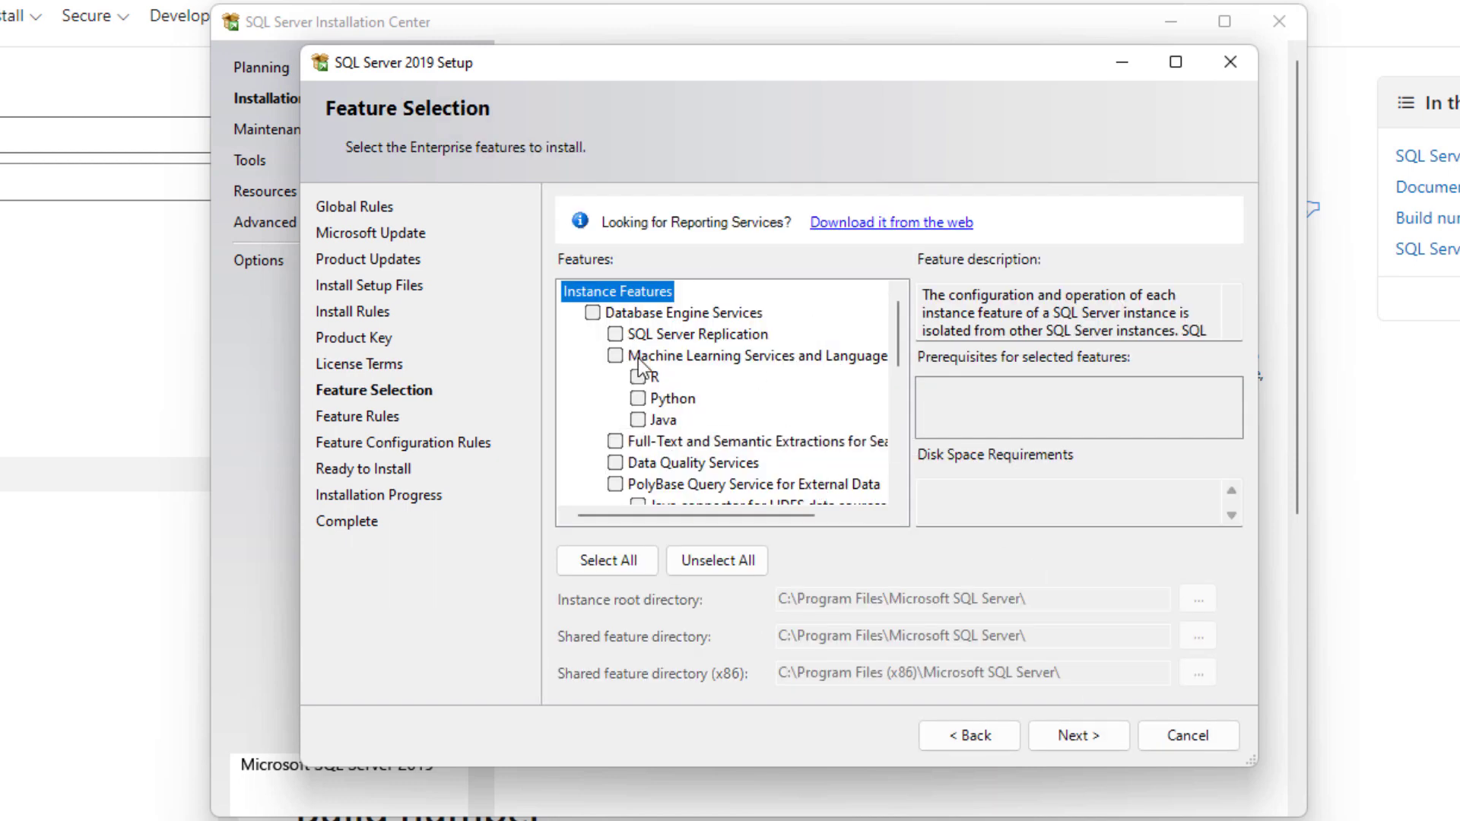
# Examine the Database Engine Services description, its disk space requirements, and the list of instance features
pyautogui.moveTo(896, 330)
pyautogui.mouseDown()
pyautogui.moveTo(896, 449)
pyautogui.moveTo(898, 305)
pyautogui.mouseUp()
pyautogui.click(608, 312)
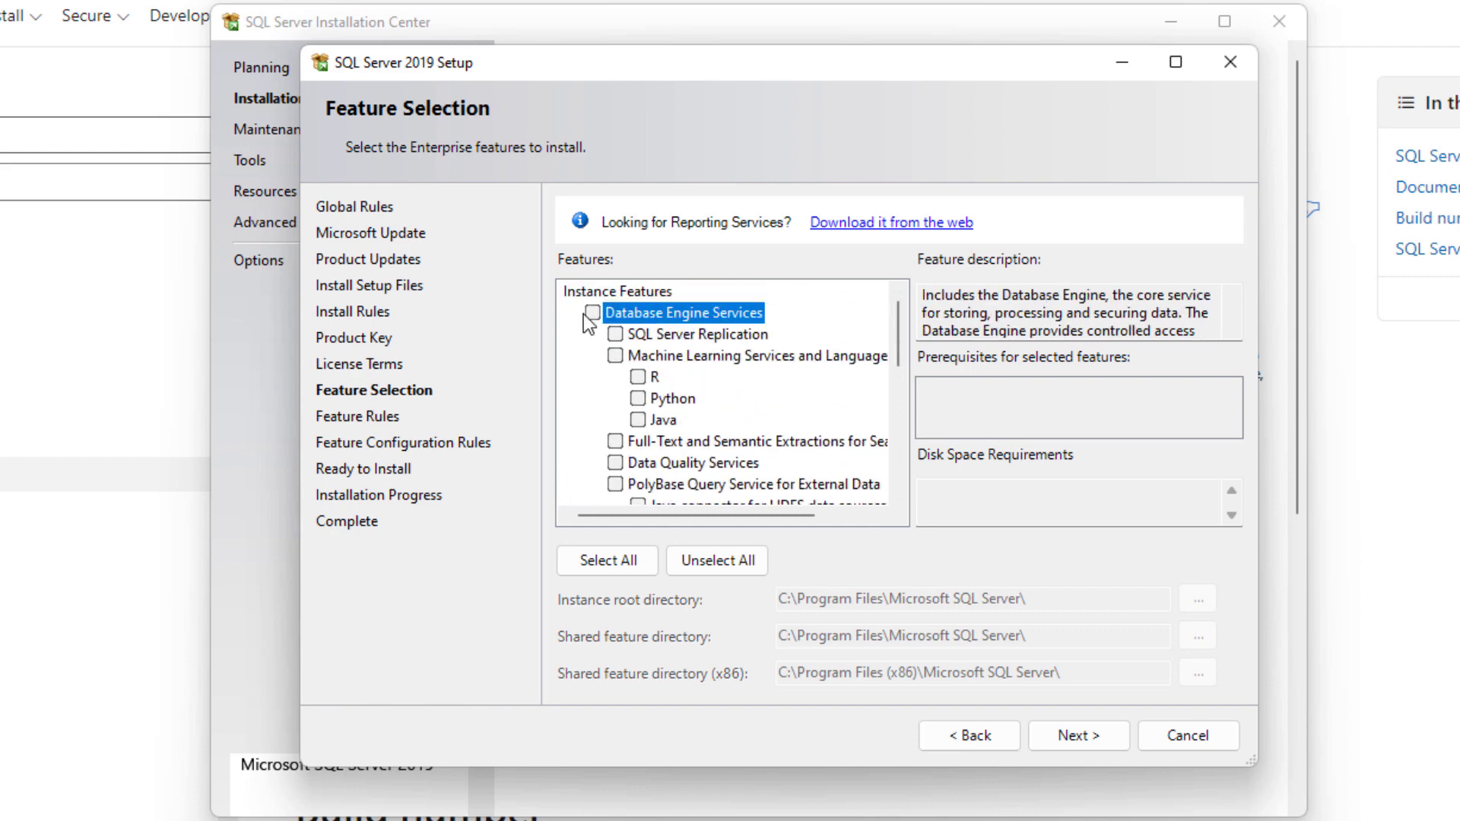
pyautogui.click(593, 314)
pyautogui.click(594, 313)
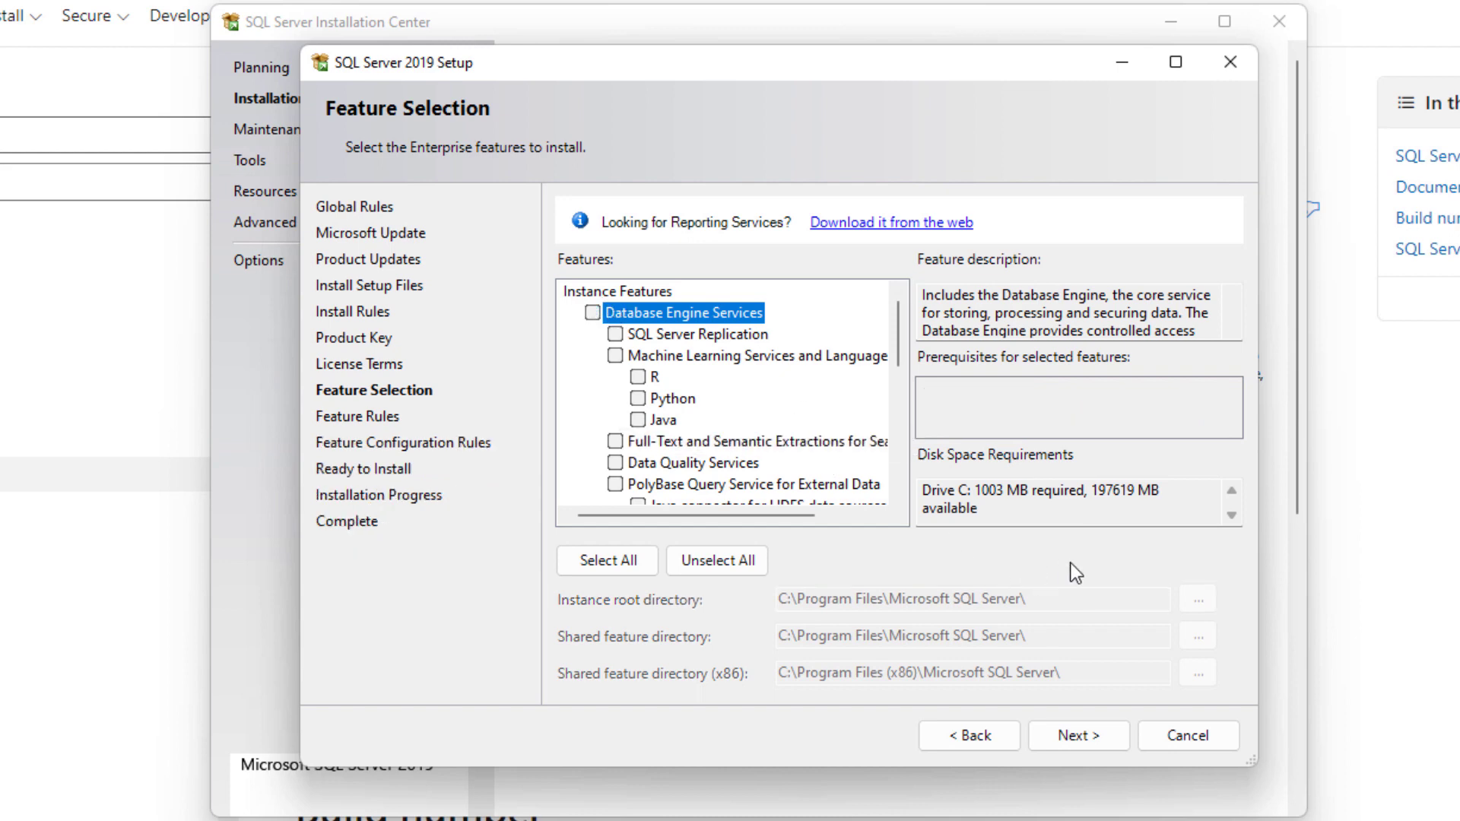
pyautogui.moveTo(970, 76); pyautogui.dragTo(920, 50)
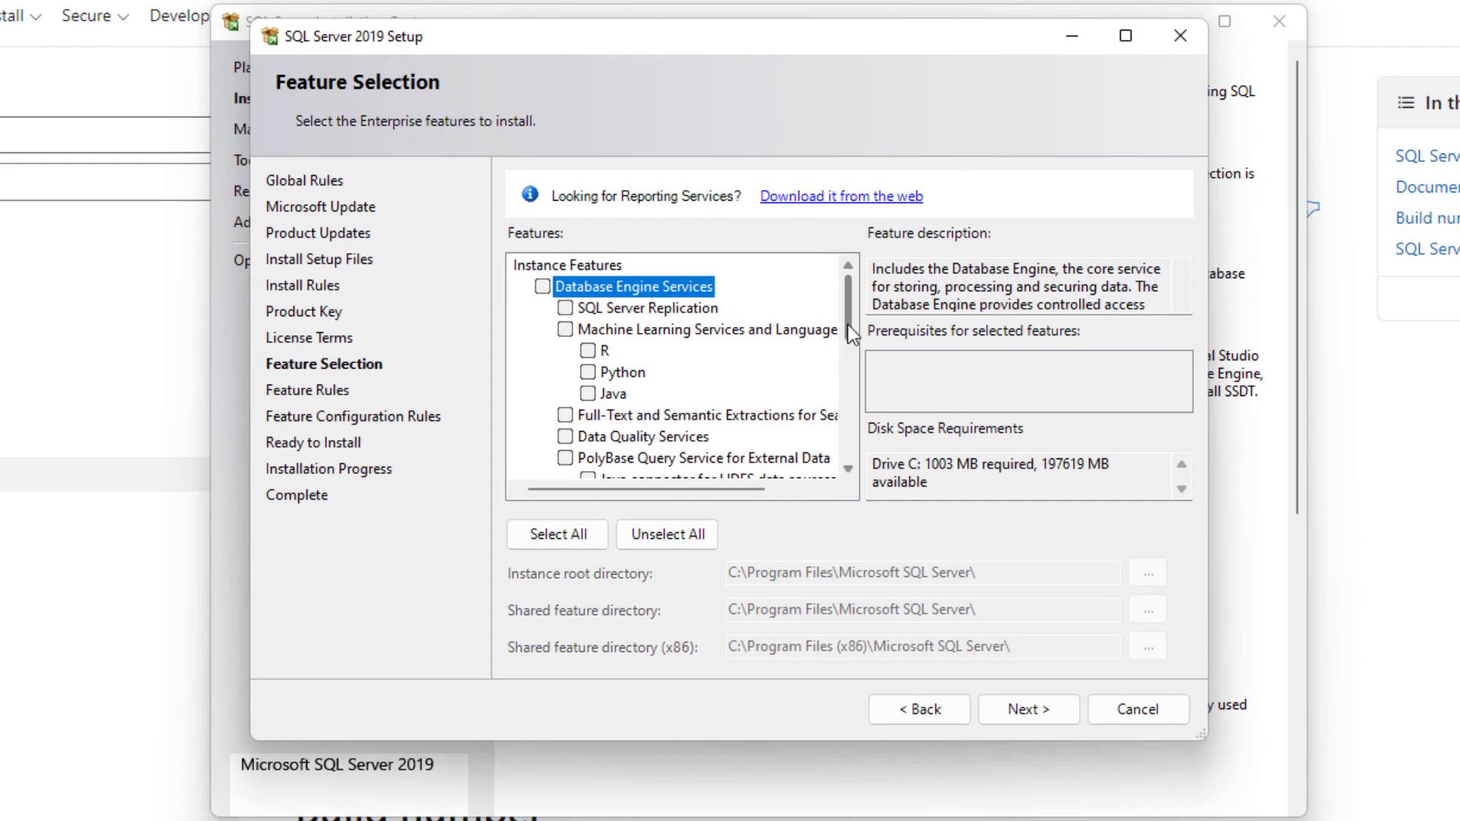
pyautogui.moveTo(847, 325)
pyautogui.mouseDown()
pyautogui.moveTo(845, 362)
pyautogui.moveTo(846, 322)
pyautogui.mouseUp()
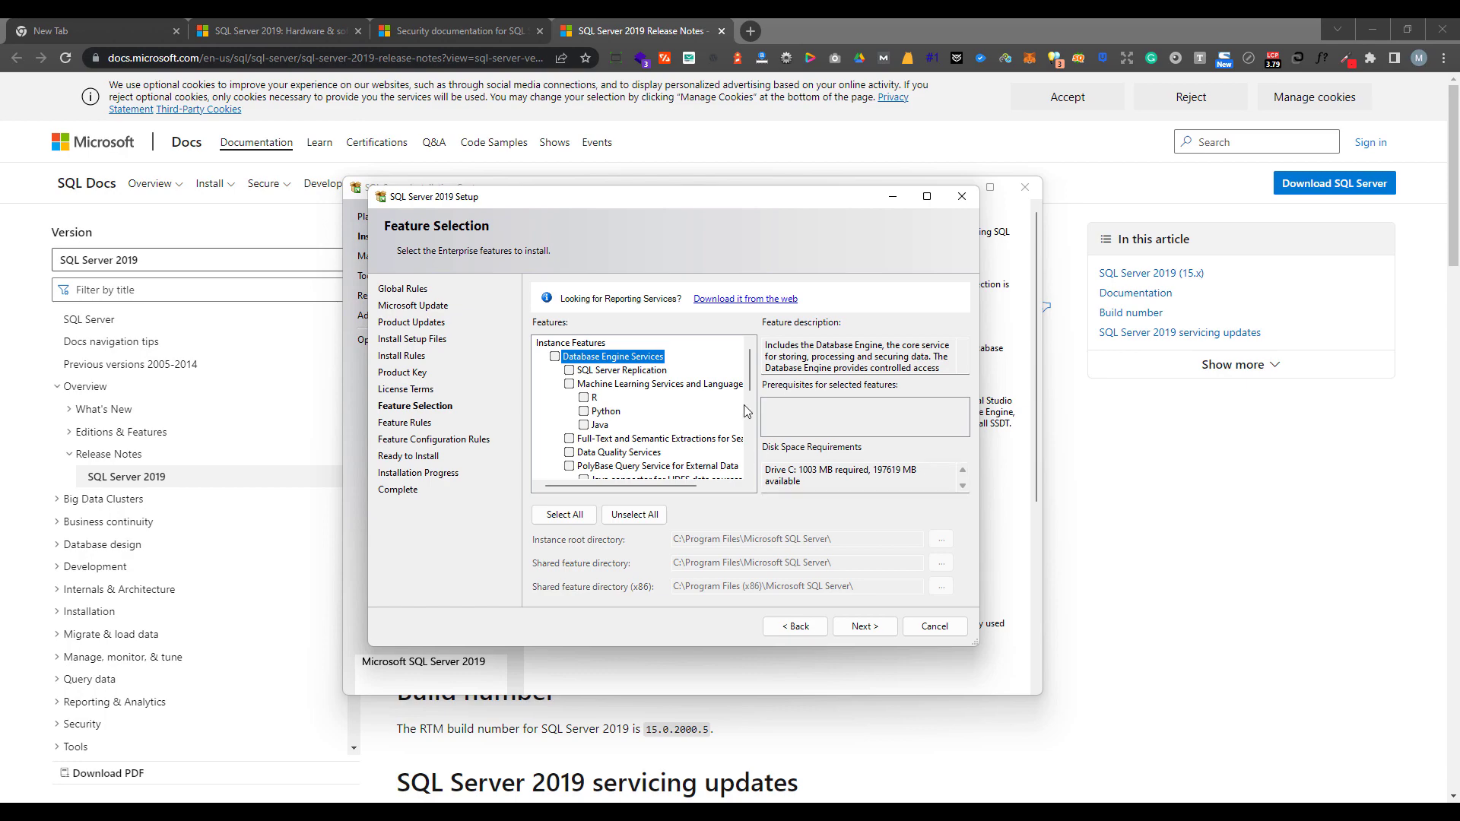
pyautogui.scroll(-1, 749, 389)
pyautogui.scroll(2, 749, 389)
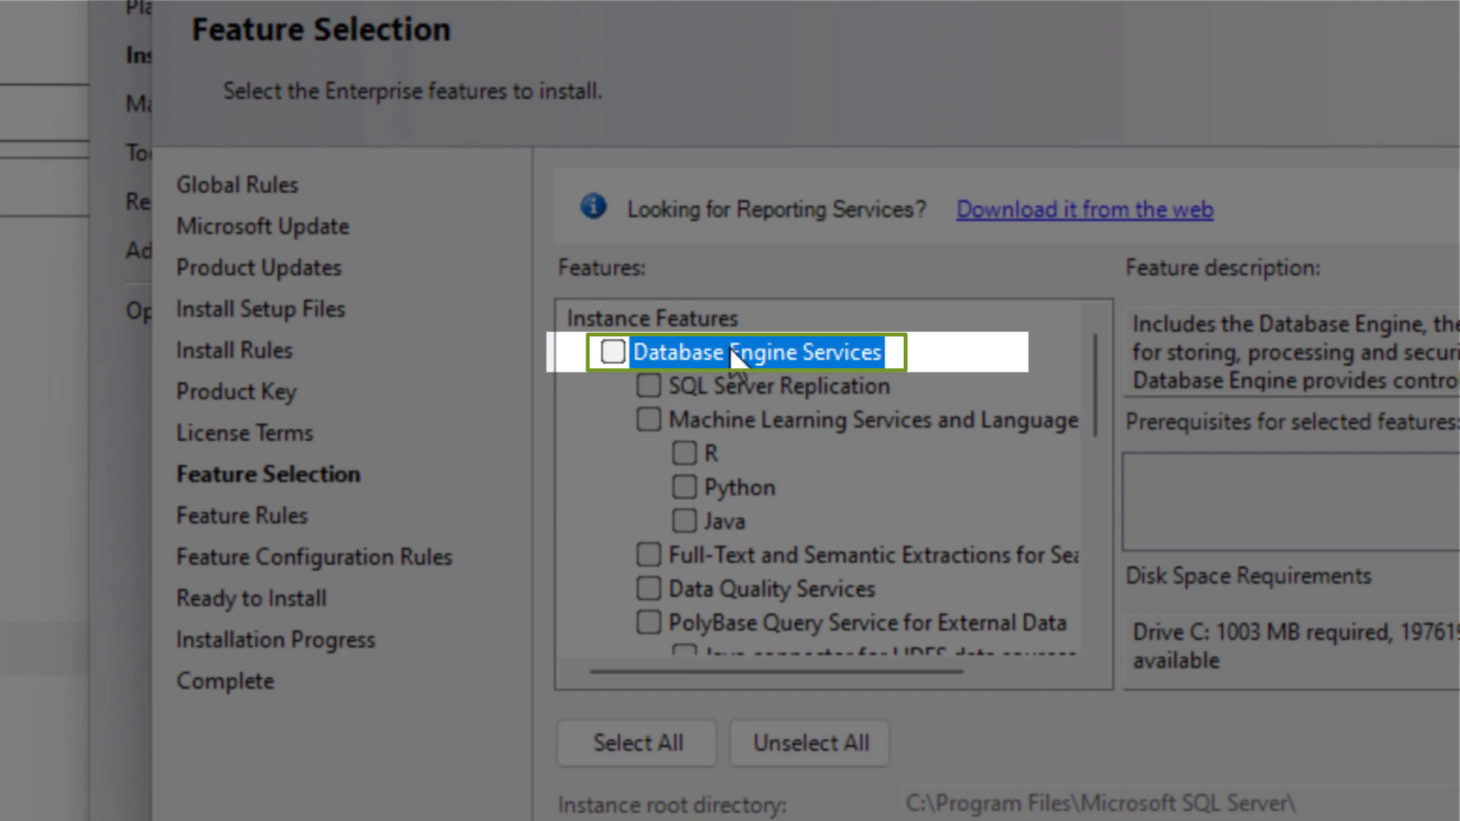
# Include Database Engine Services and Analysis Services in the features to install, and check both selections in the feature list
pyautogui.click(613, 350)
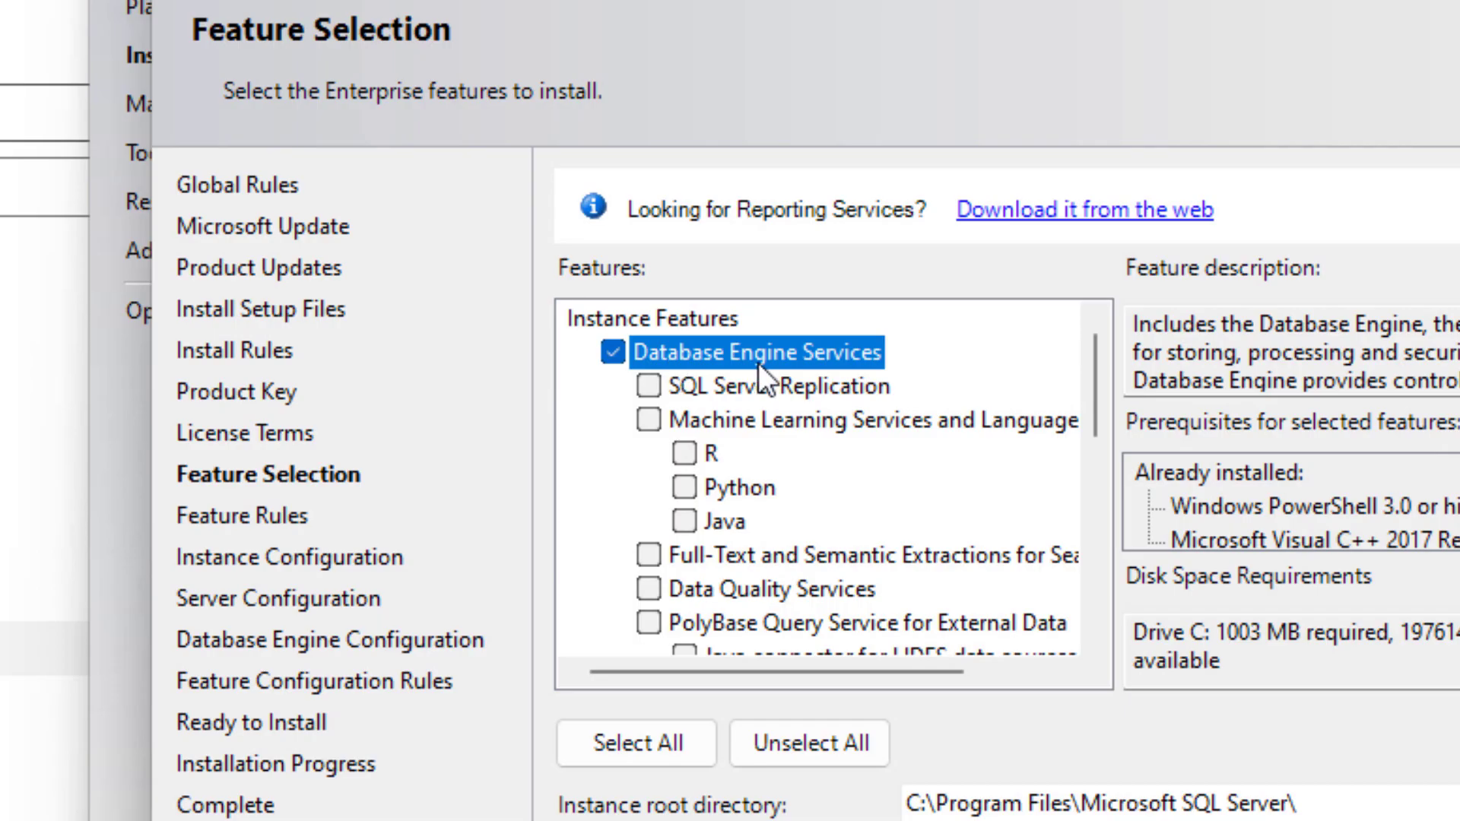
pyautogui.moveTo(1092, 375); pyautogui.dragTo(1087, 418)
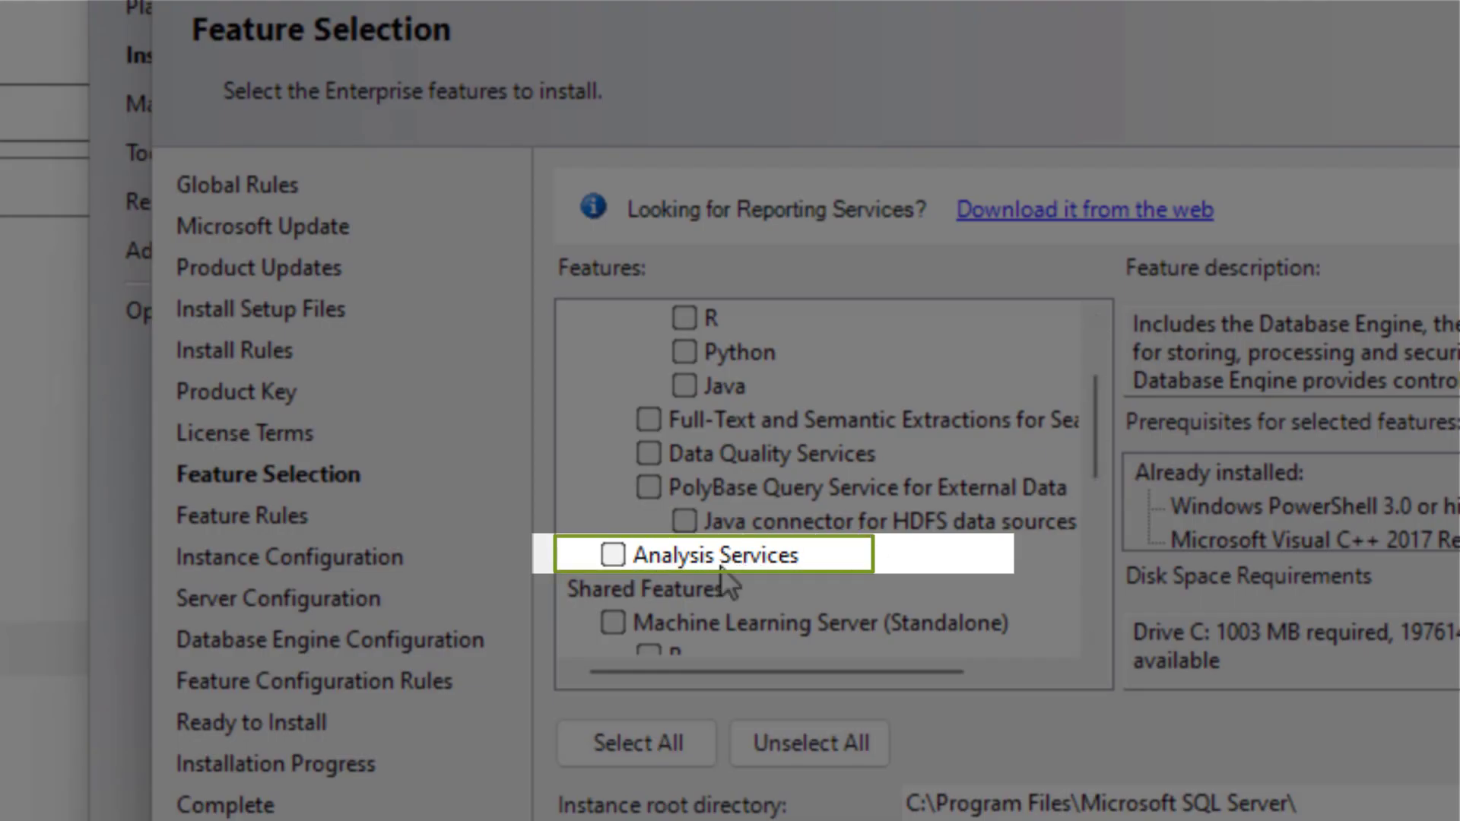
pyautogui.click(613, 557)
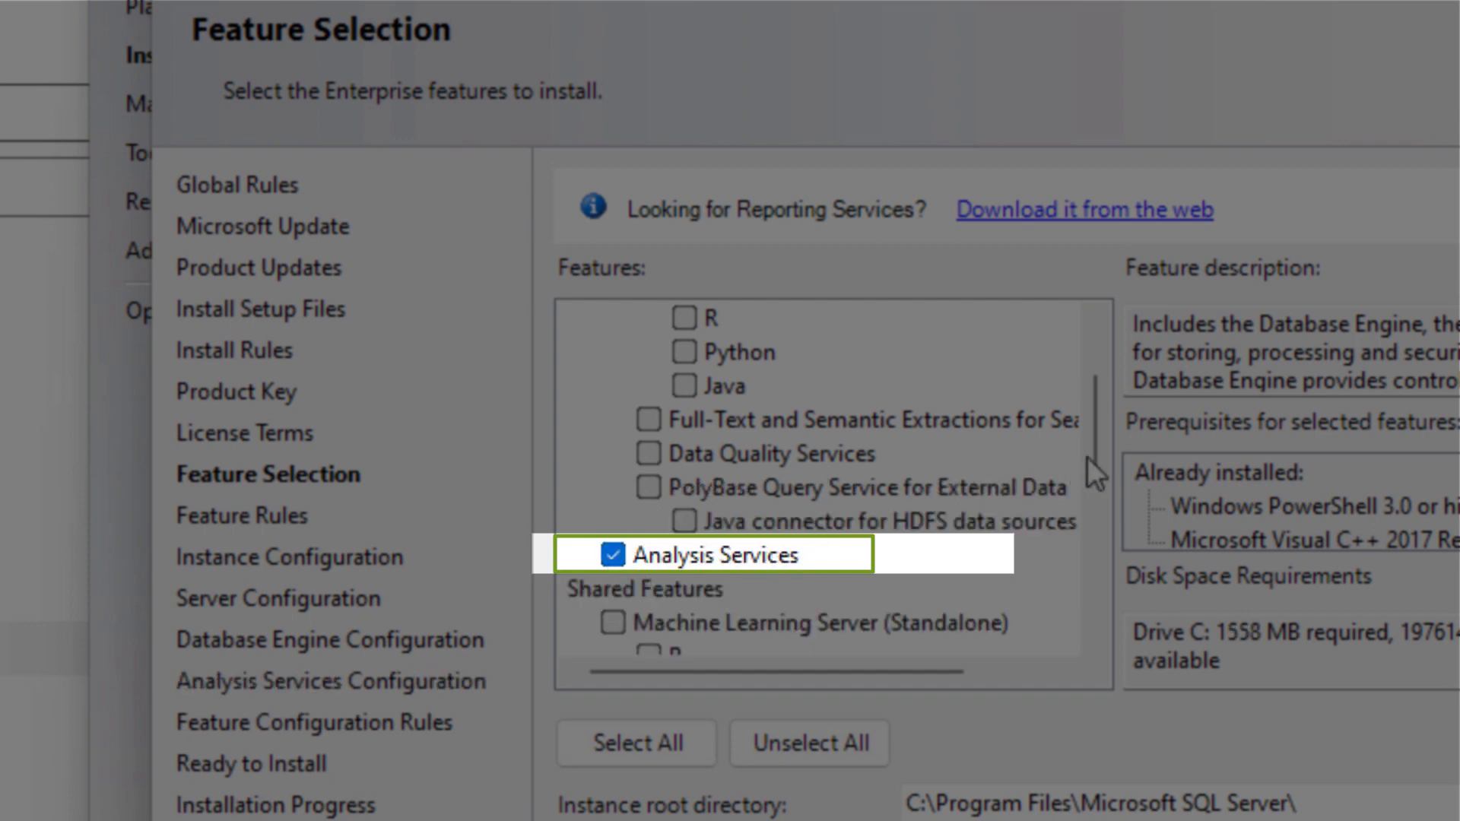
pyautogui.scroll(1, 1097, 435)
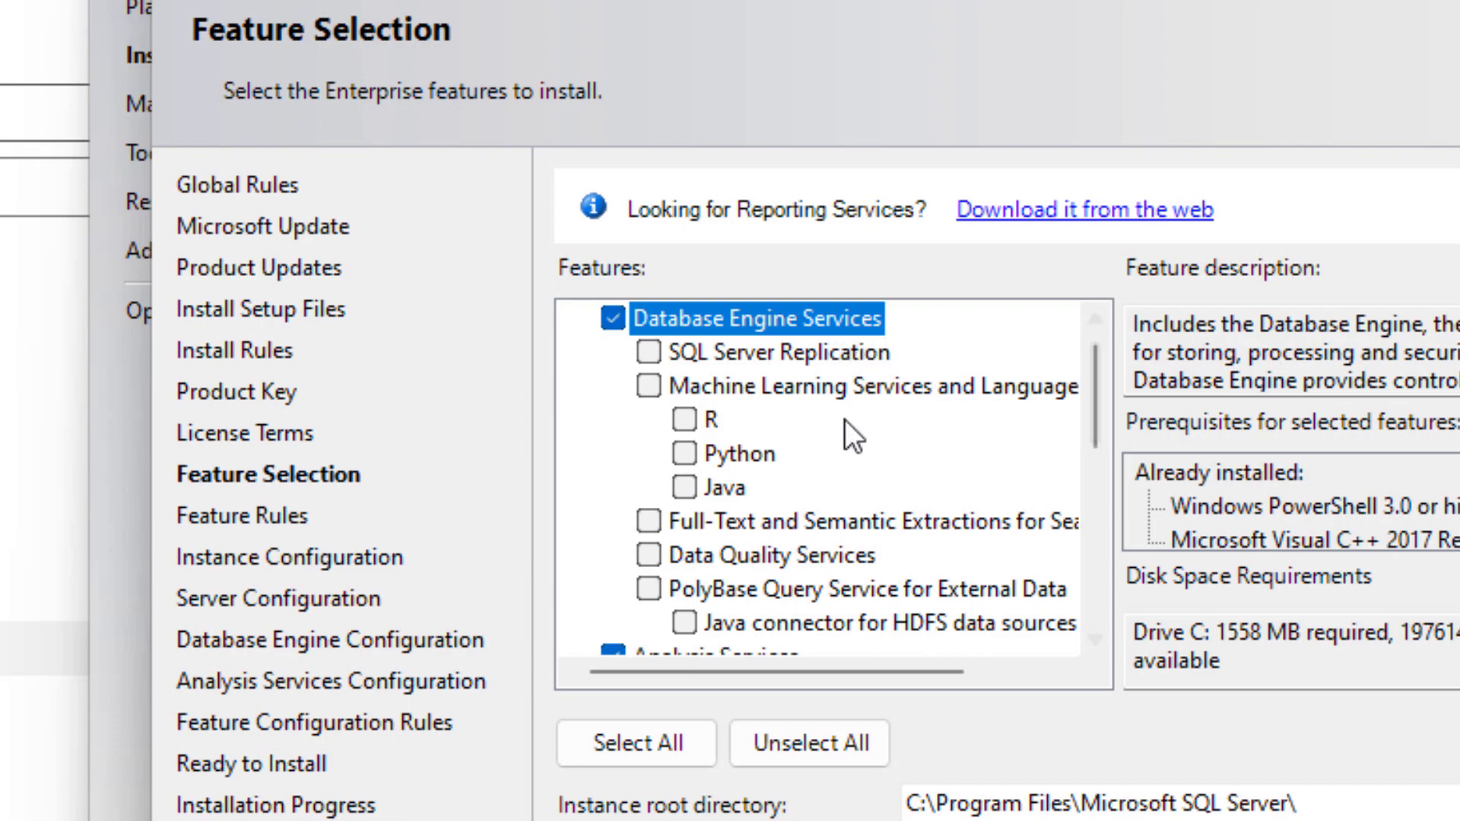
pyautogui.scroll(-1, 855, 517)
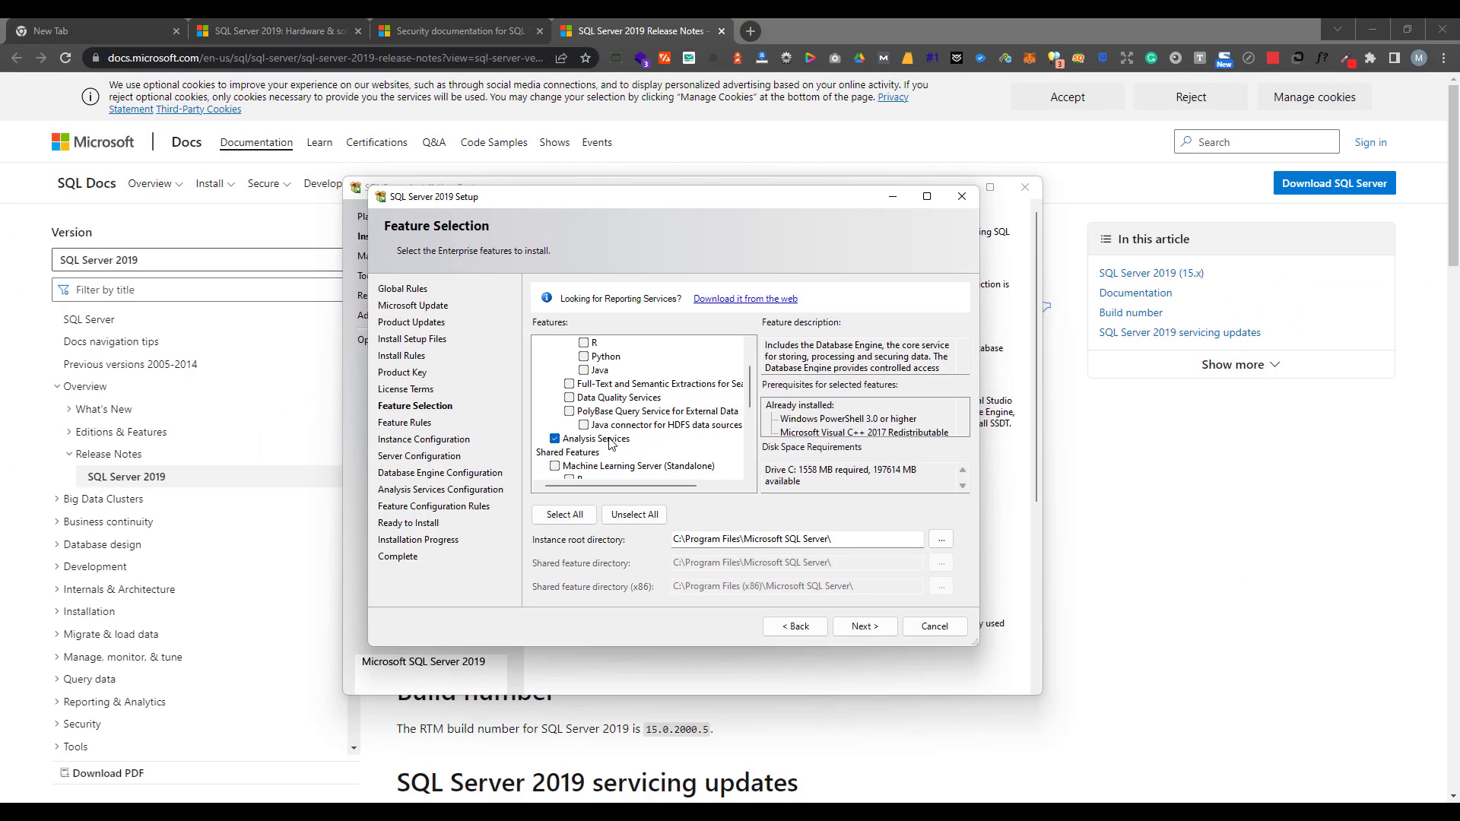
# Check the selected features in the feature list once more and continue to Instance Configuration
pyautogui.moveTo(848, 422); pyautogui.dragTo(847, 396)
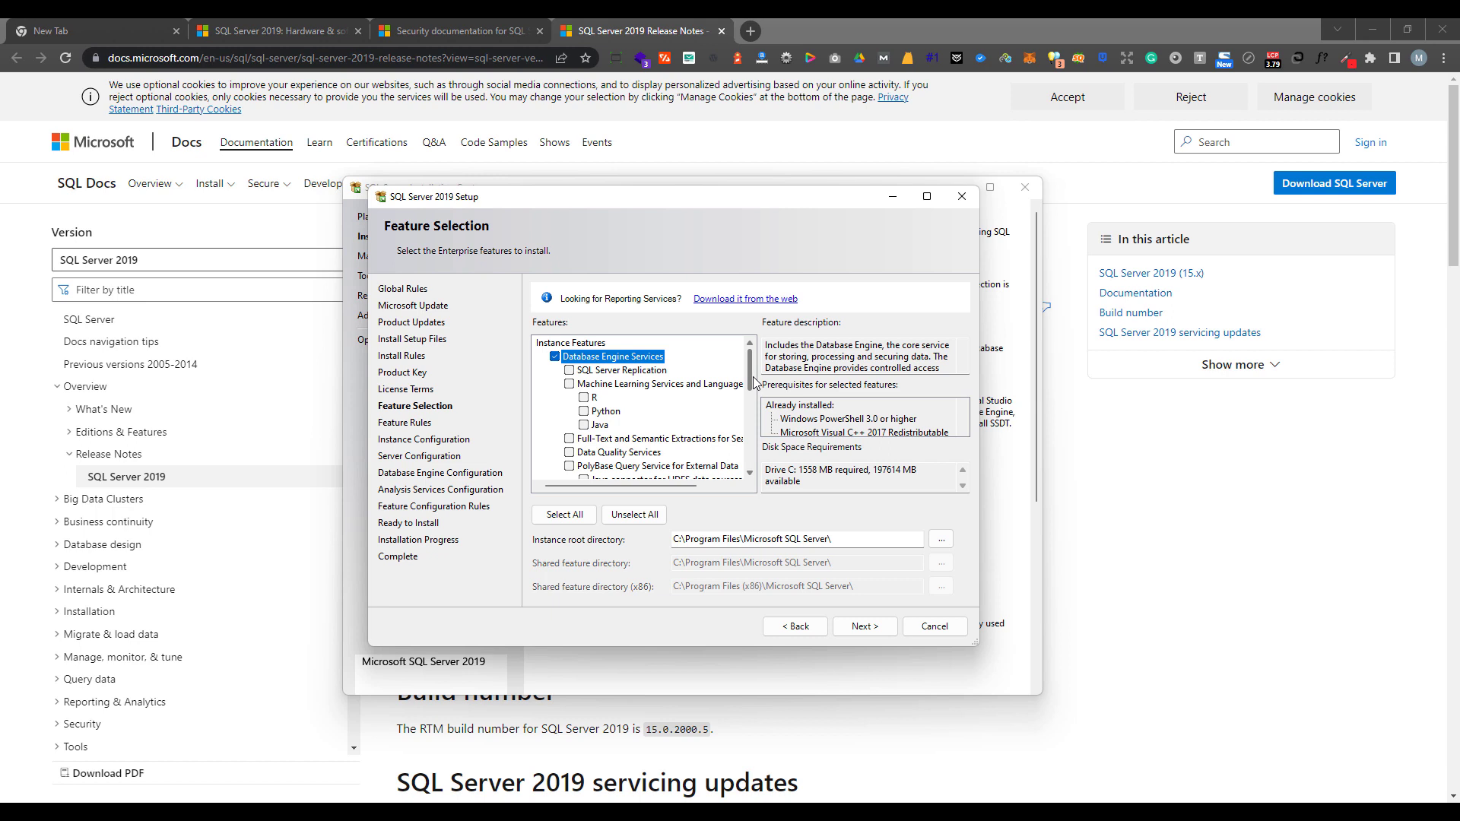
pyautogui.moveTo(750, 384); pyautogui.dragTo(750, 396)
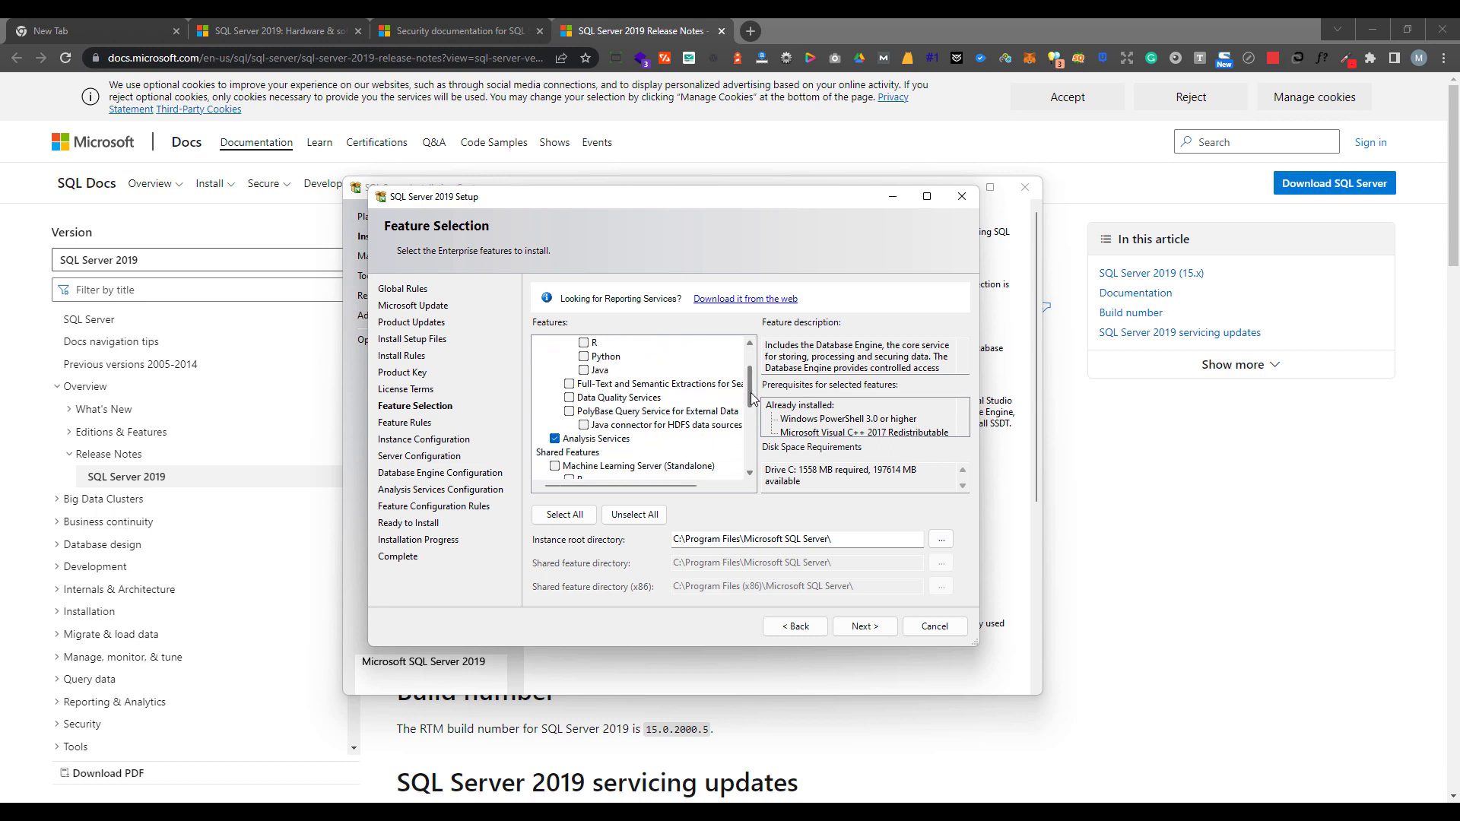
pyautogui.click(867, 627)
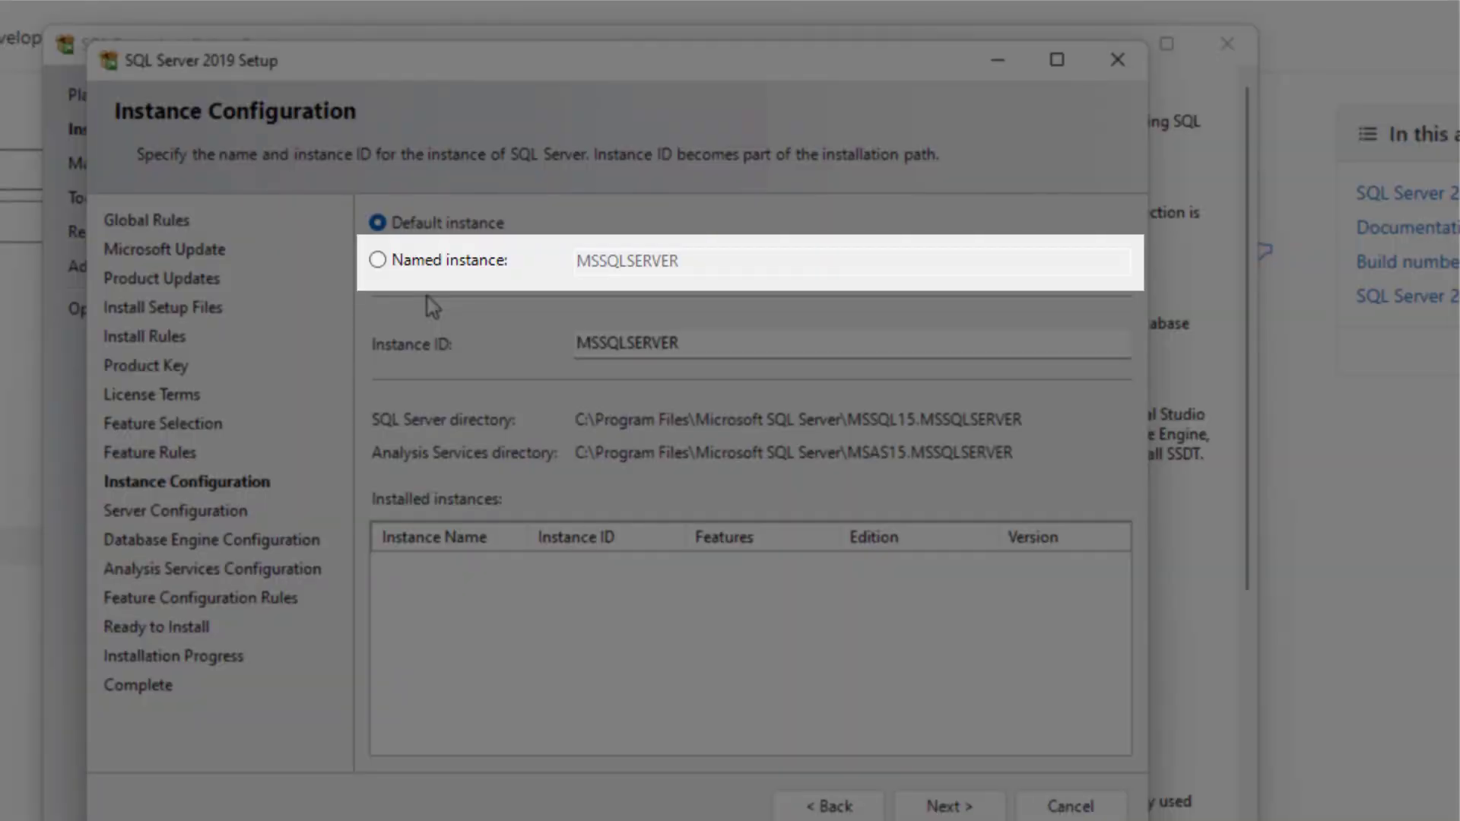
# Try the named instance option, return to the default instance with ID MSSQLSERVER, and continue to Server Configuration
pyautogui.click(452, 262)
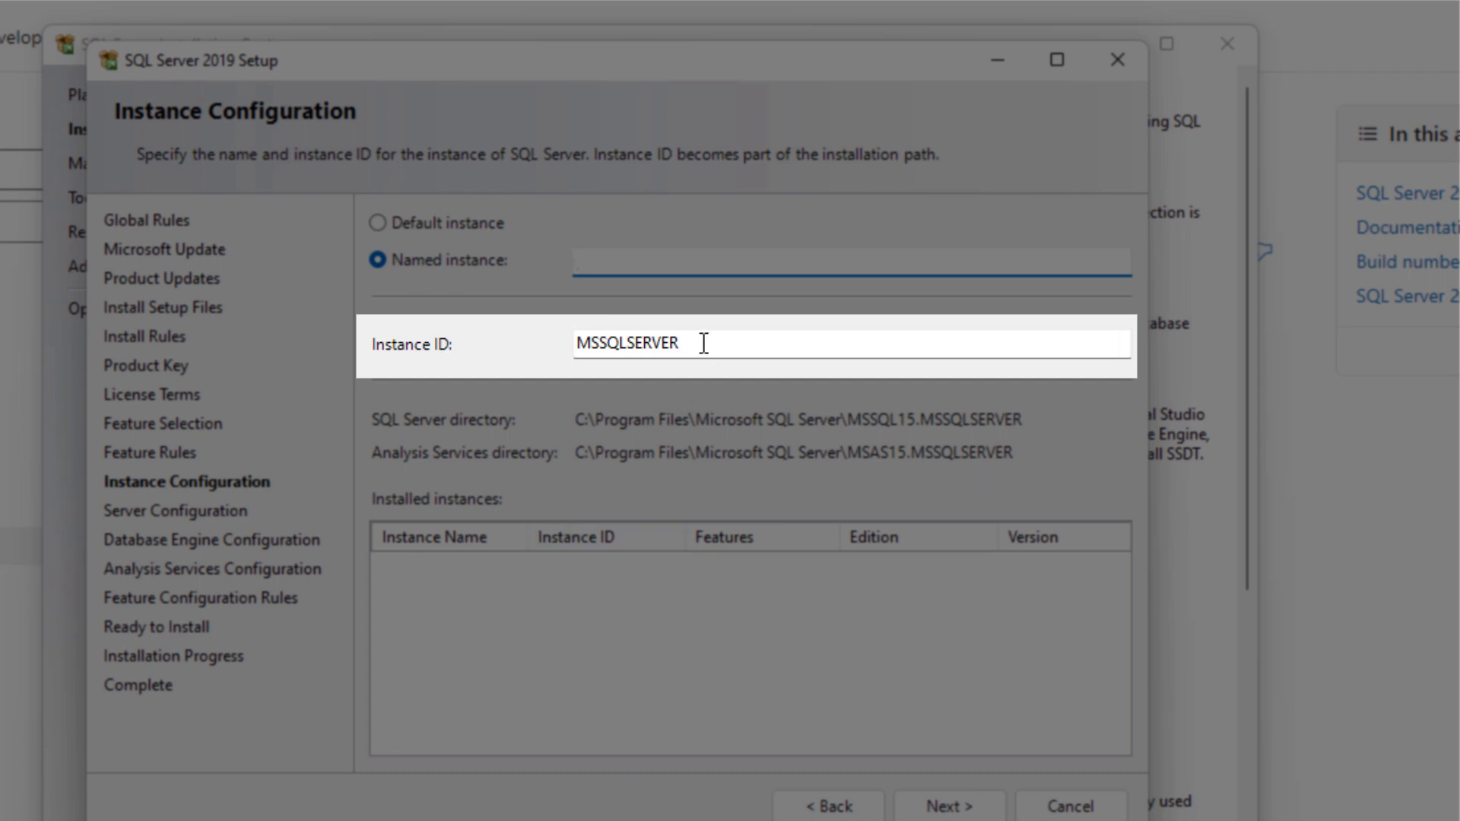
pyautogui.moveTo(700, 342); pyautogui.dragTo(557, 343)
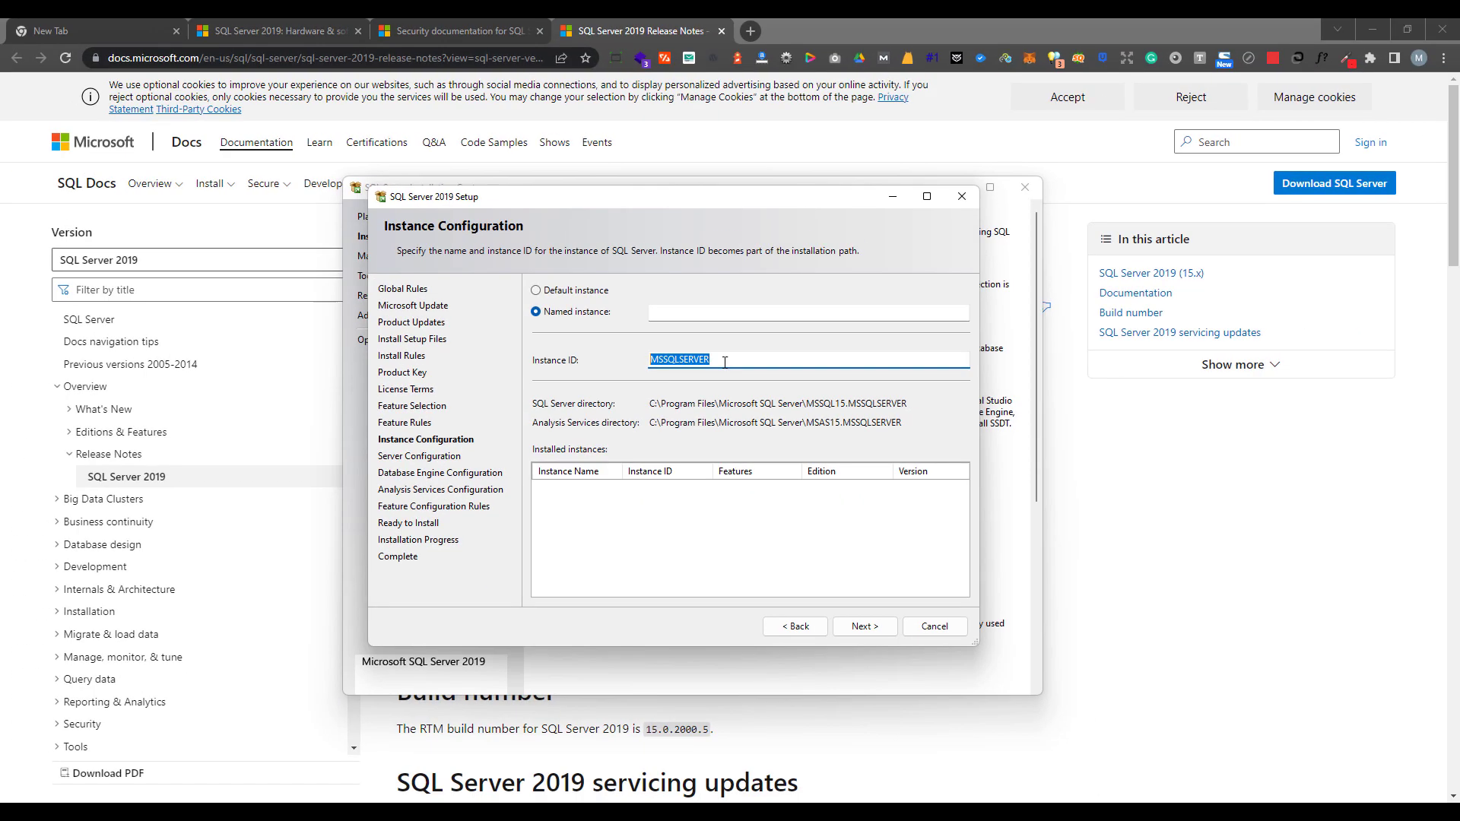
pyautogui.click(577, 290)
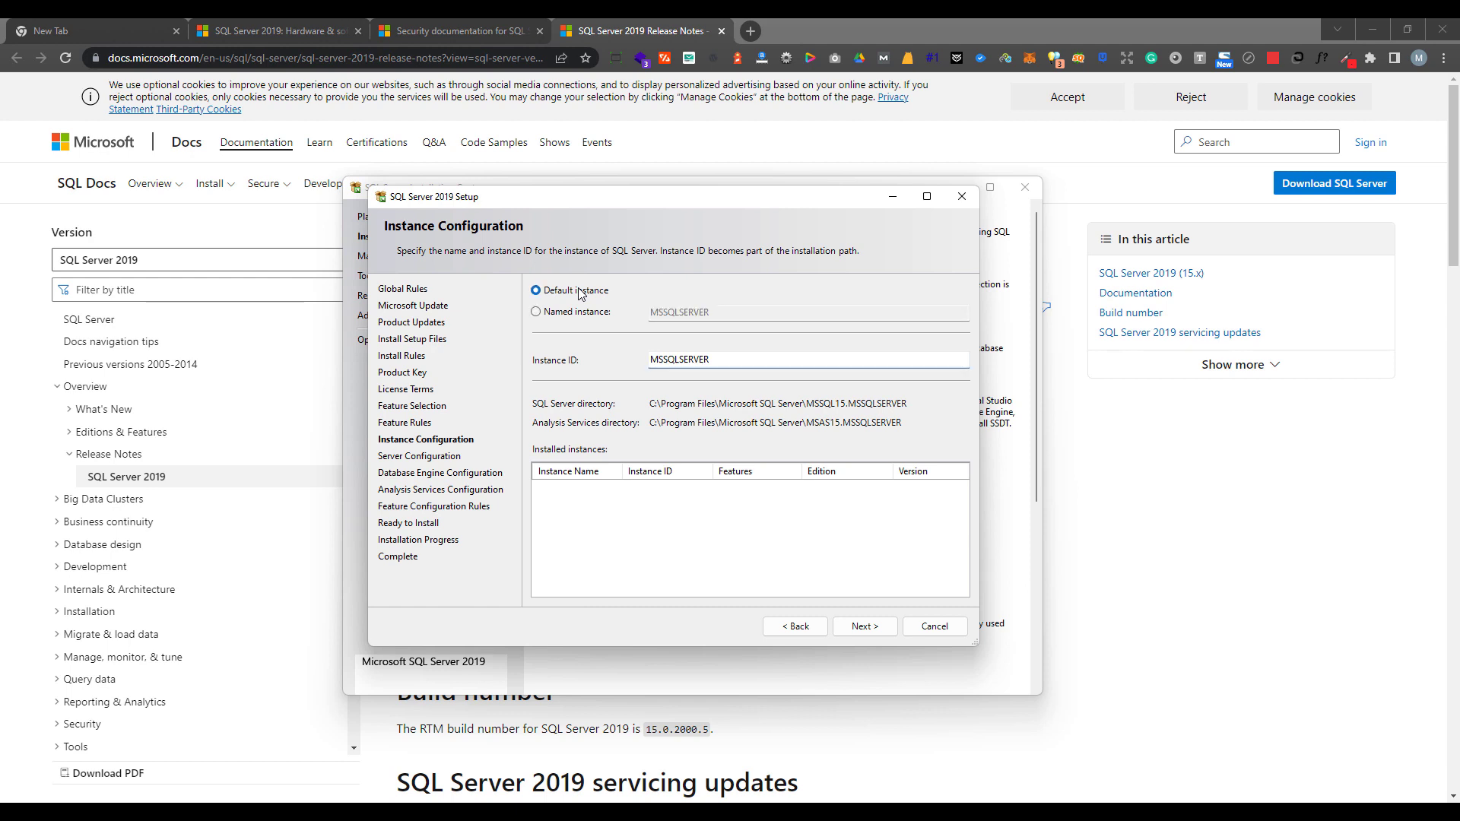
pyautogui.click(866, 627)
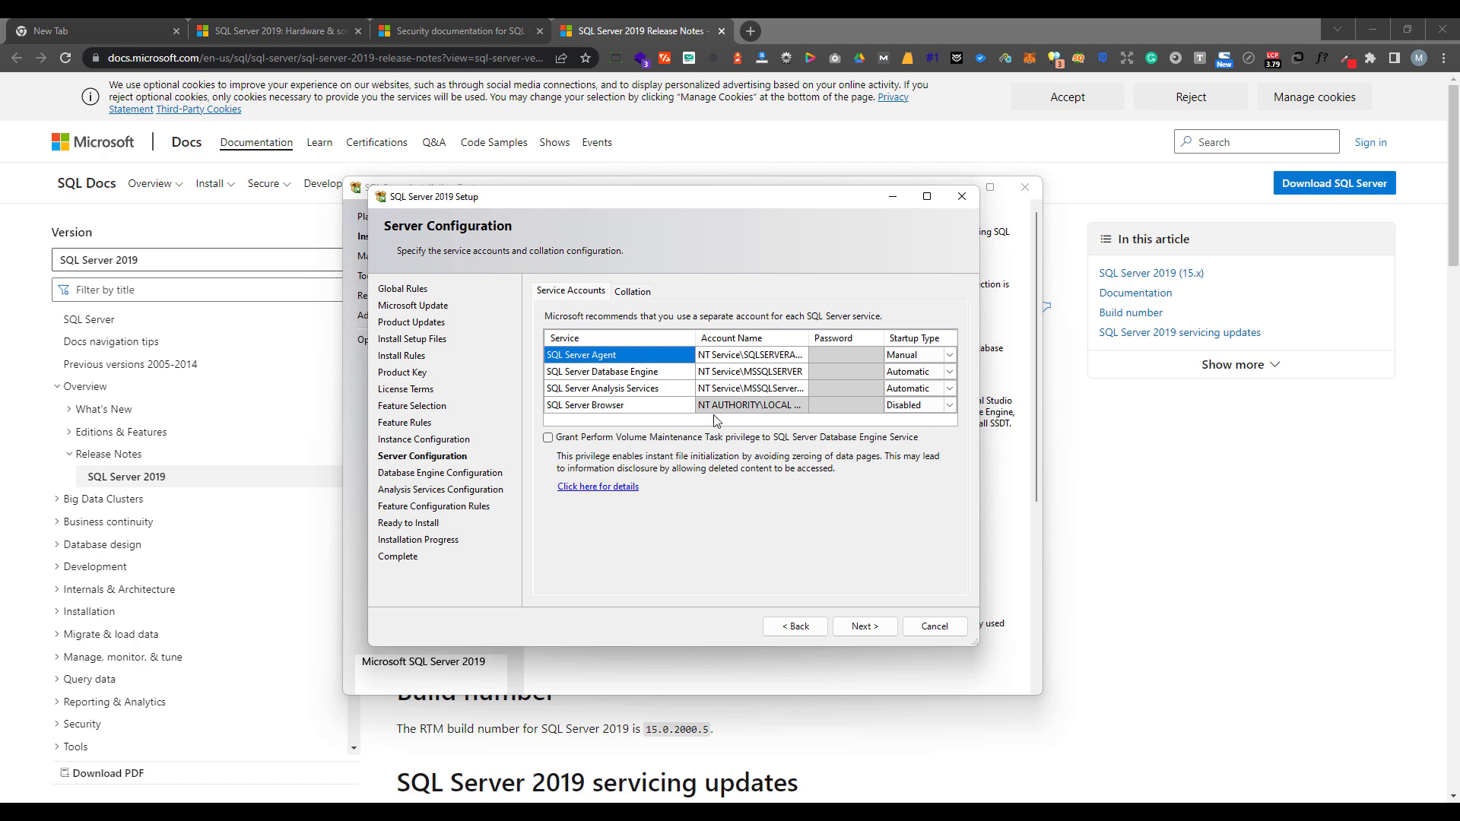
# Review the service accounts and the collation settings, keeping SQL_Latin1_General_CP1_CI_AS as the Database Engine collation
pyautogui.click(723, 354)
pyautogui.click(627, 290)
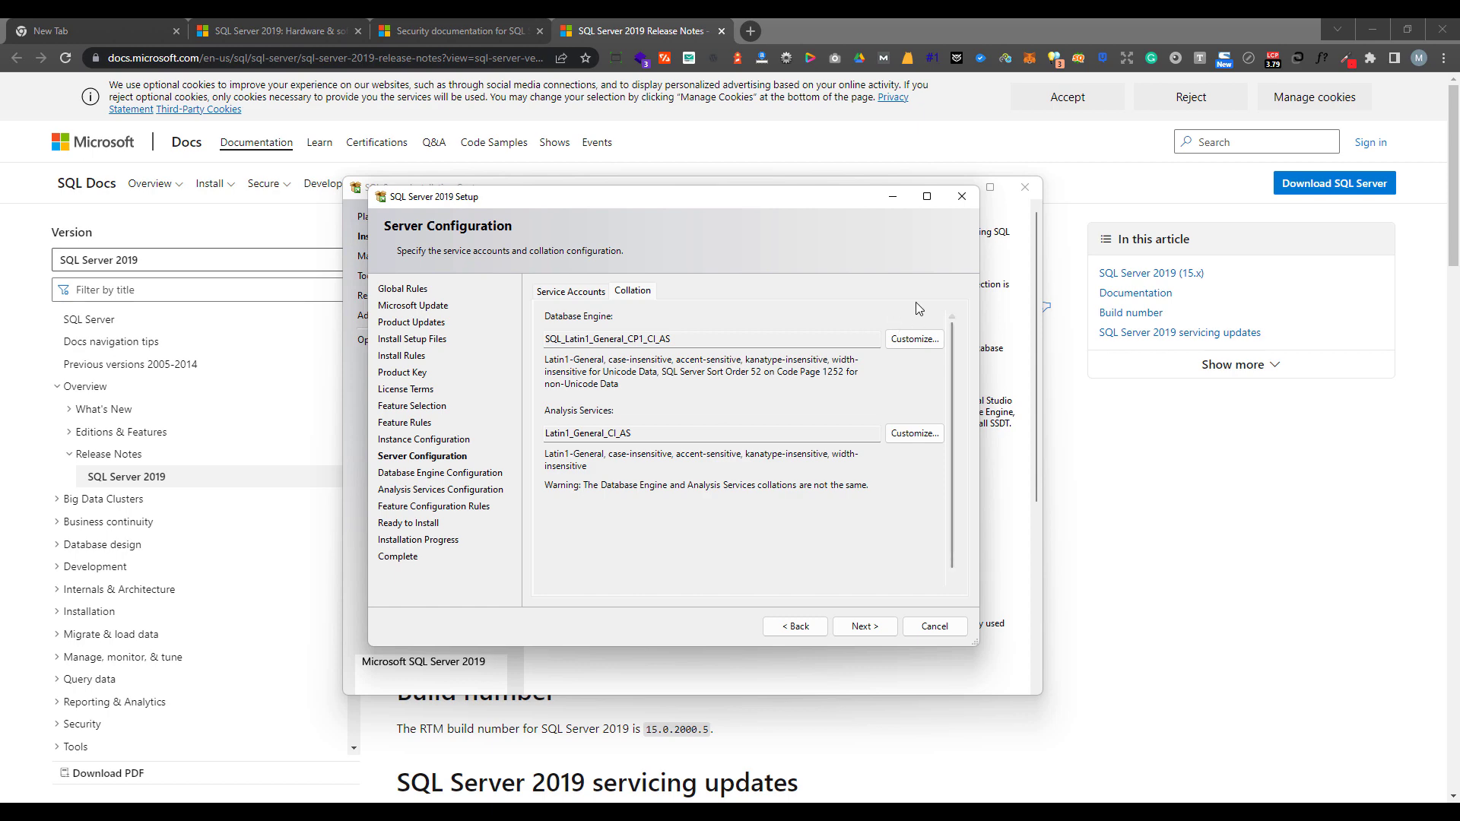
pyautogui.click(920, 341)
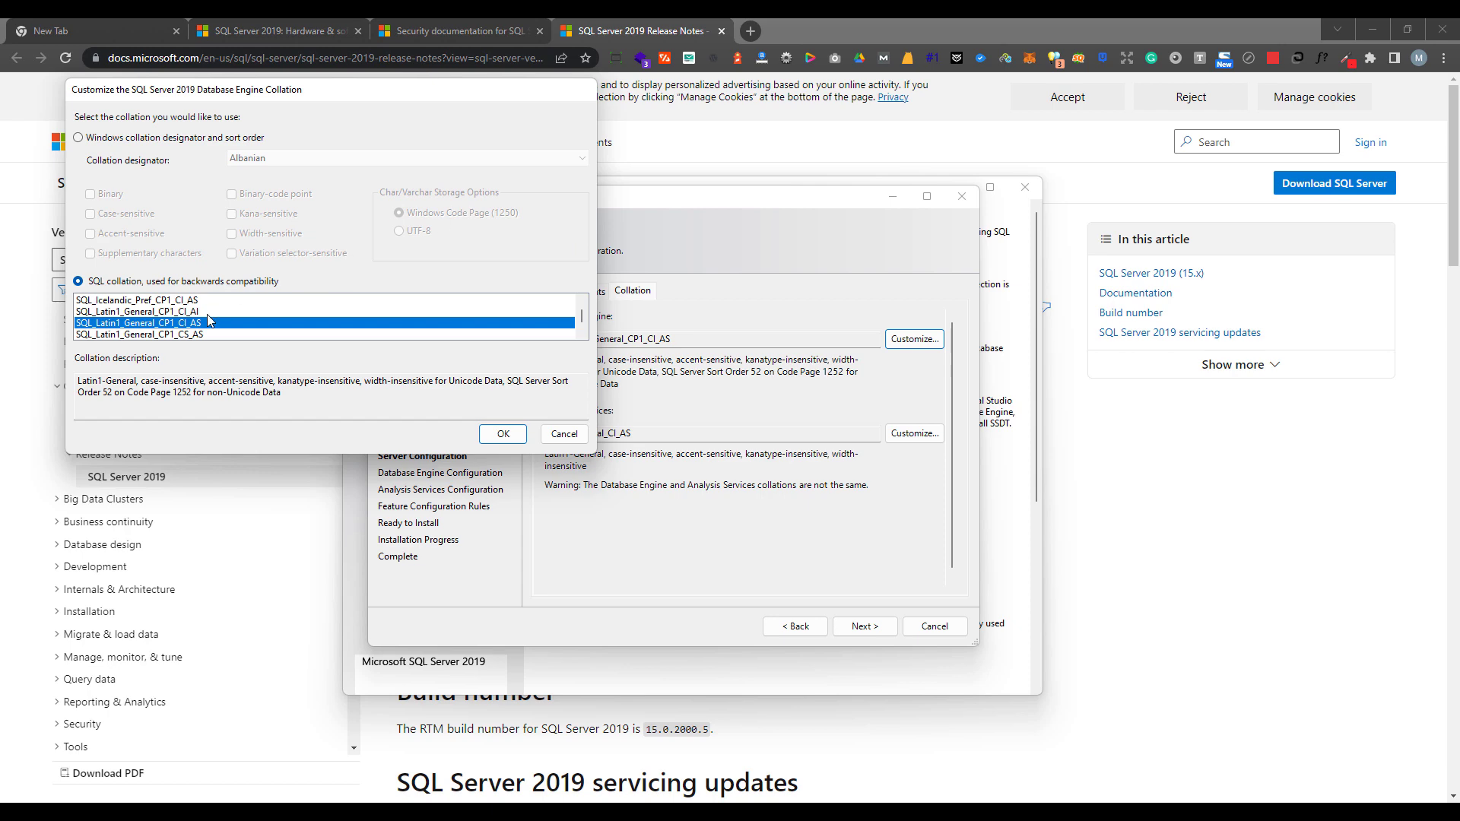
pyautogui.click(513, 439)
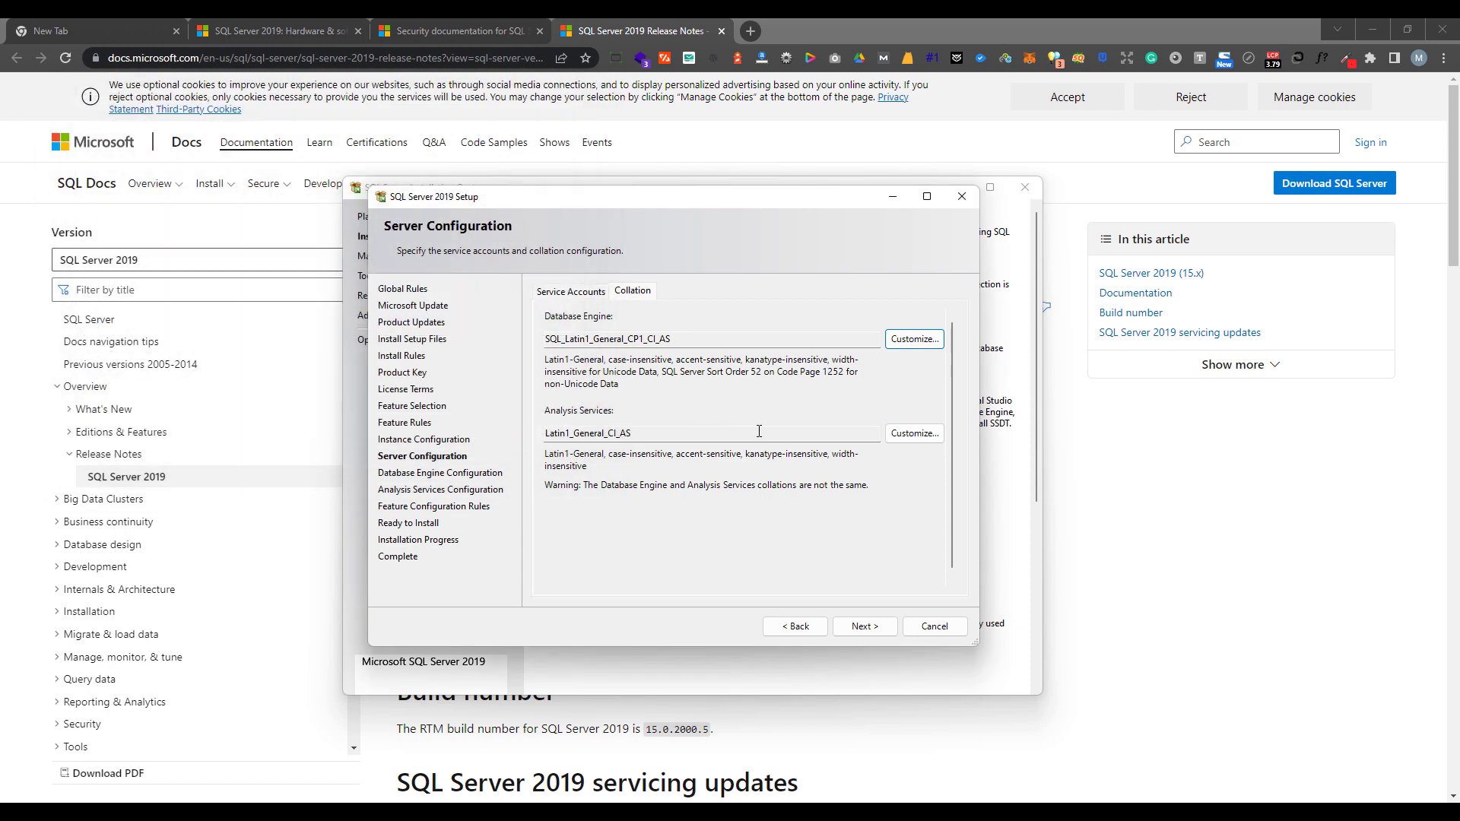
# Grant the Perform Volume Maintenance Task privilege to the Database Engine service and continue to Database Engine Configuration
pyautogui.click(572, 295)
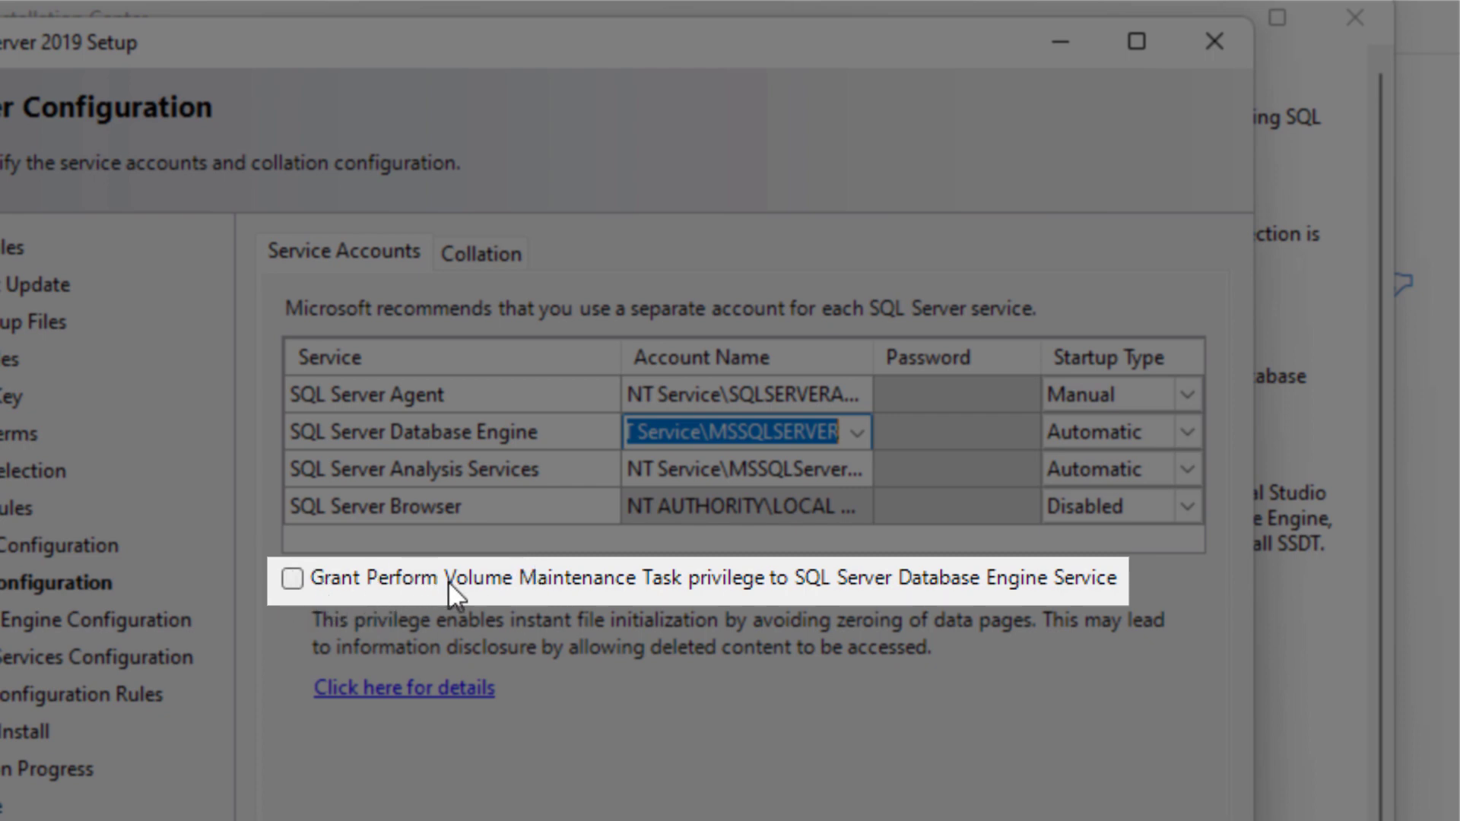
pyautogui.click(289, 581)
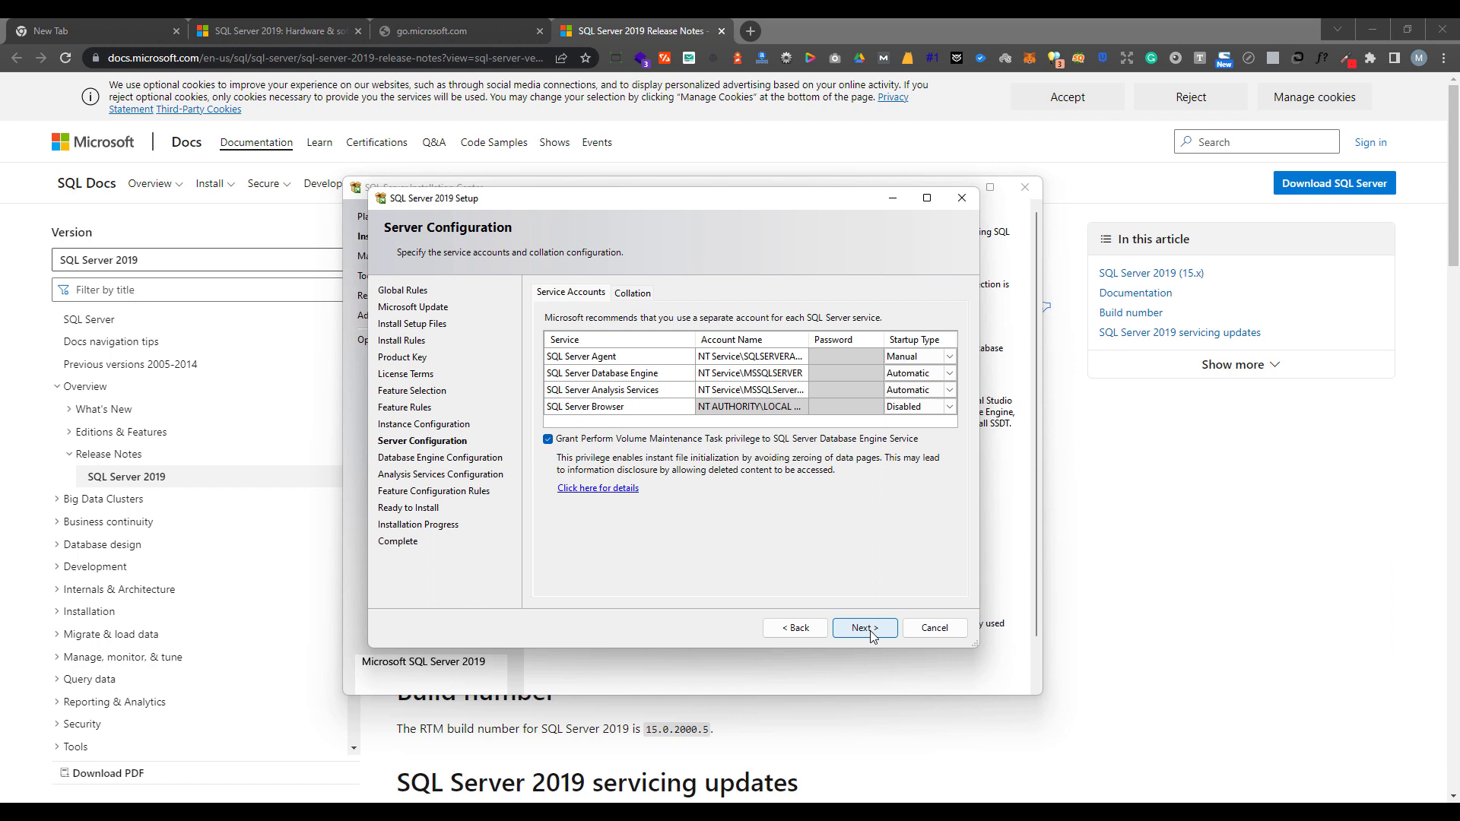
pyautogui.click(867, 628)
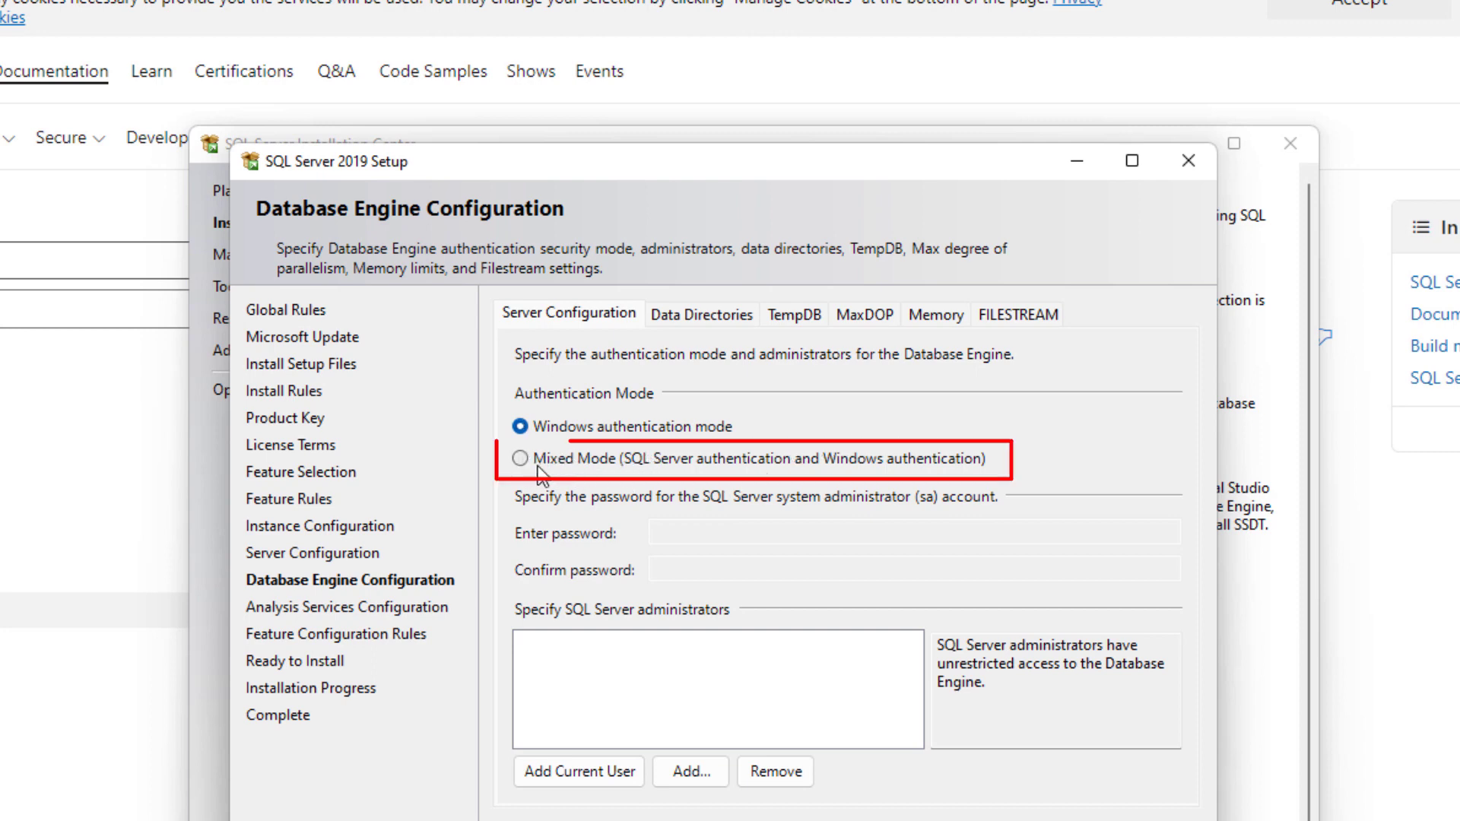
pyautogui.click(558, 467)
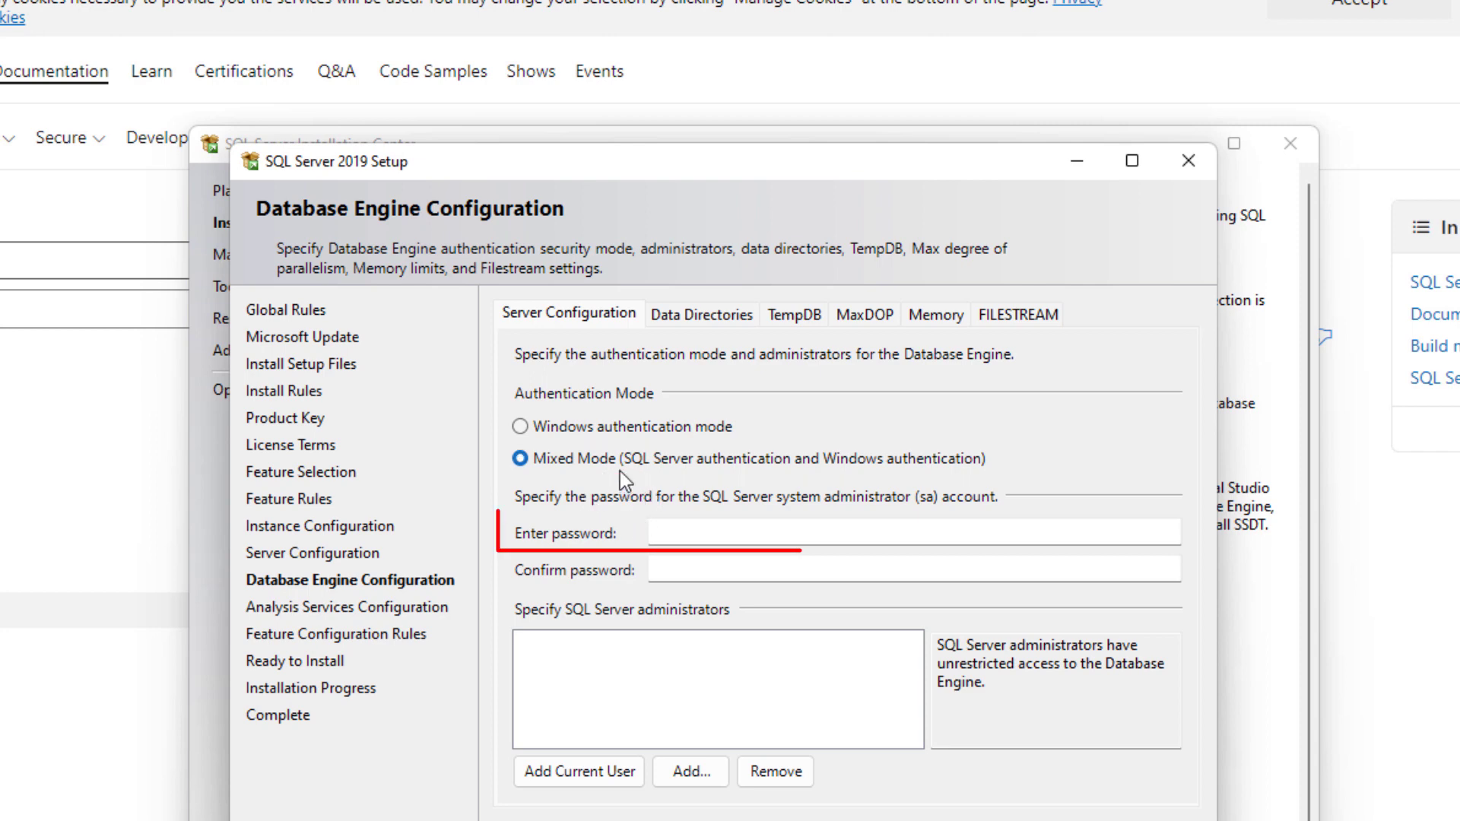
pyautogui.click(692, 530)
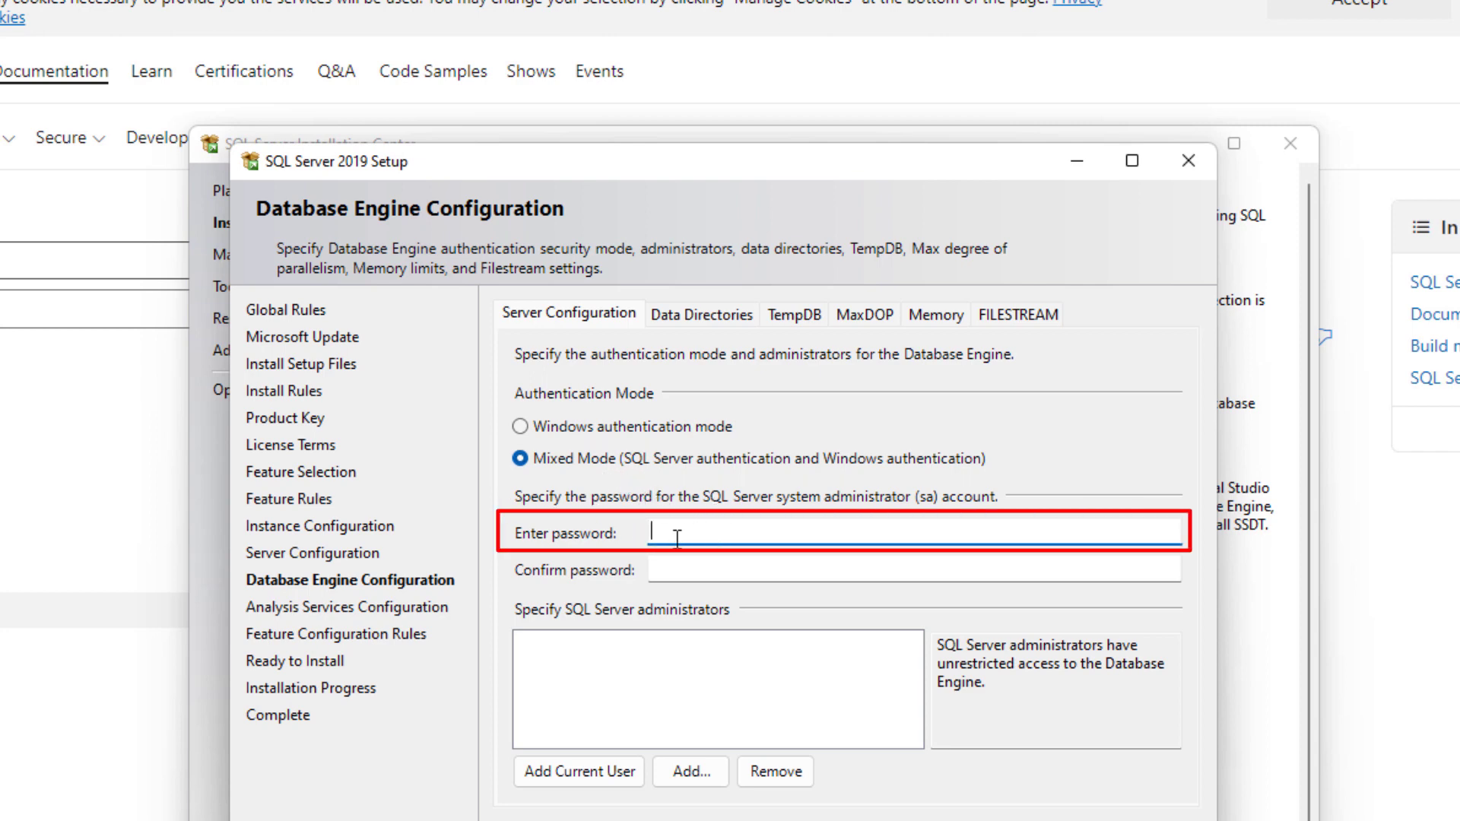
pyautogui.click(695, 569)
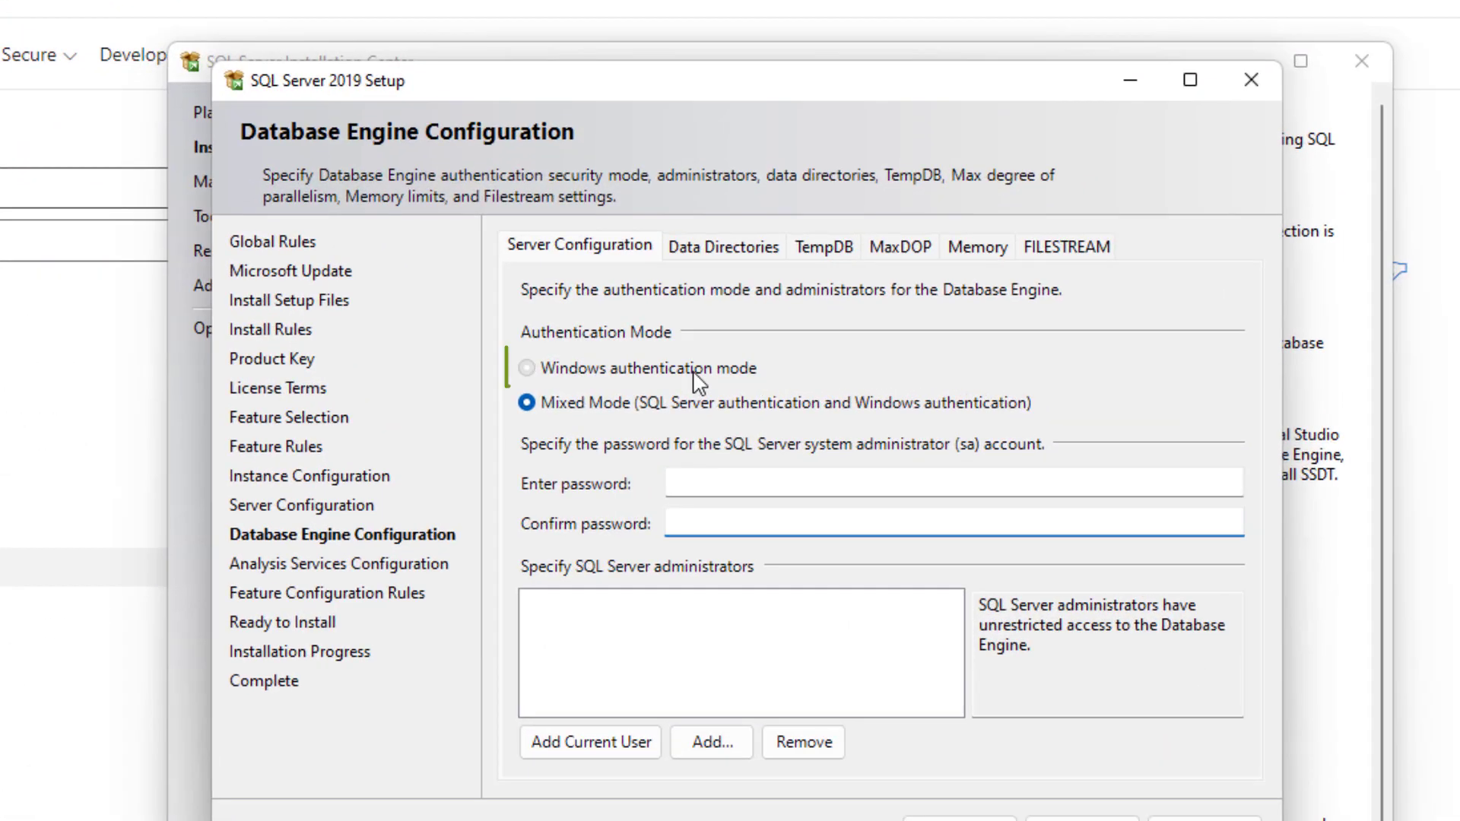
# Choose Windows authentication mode, add the current user as SQL Server administrator, and continue to Analysis Services Configuration
pyautogui.click(597, 362)
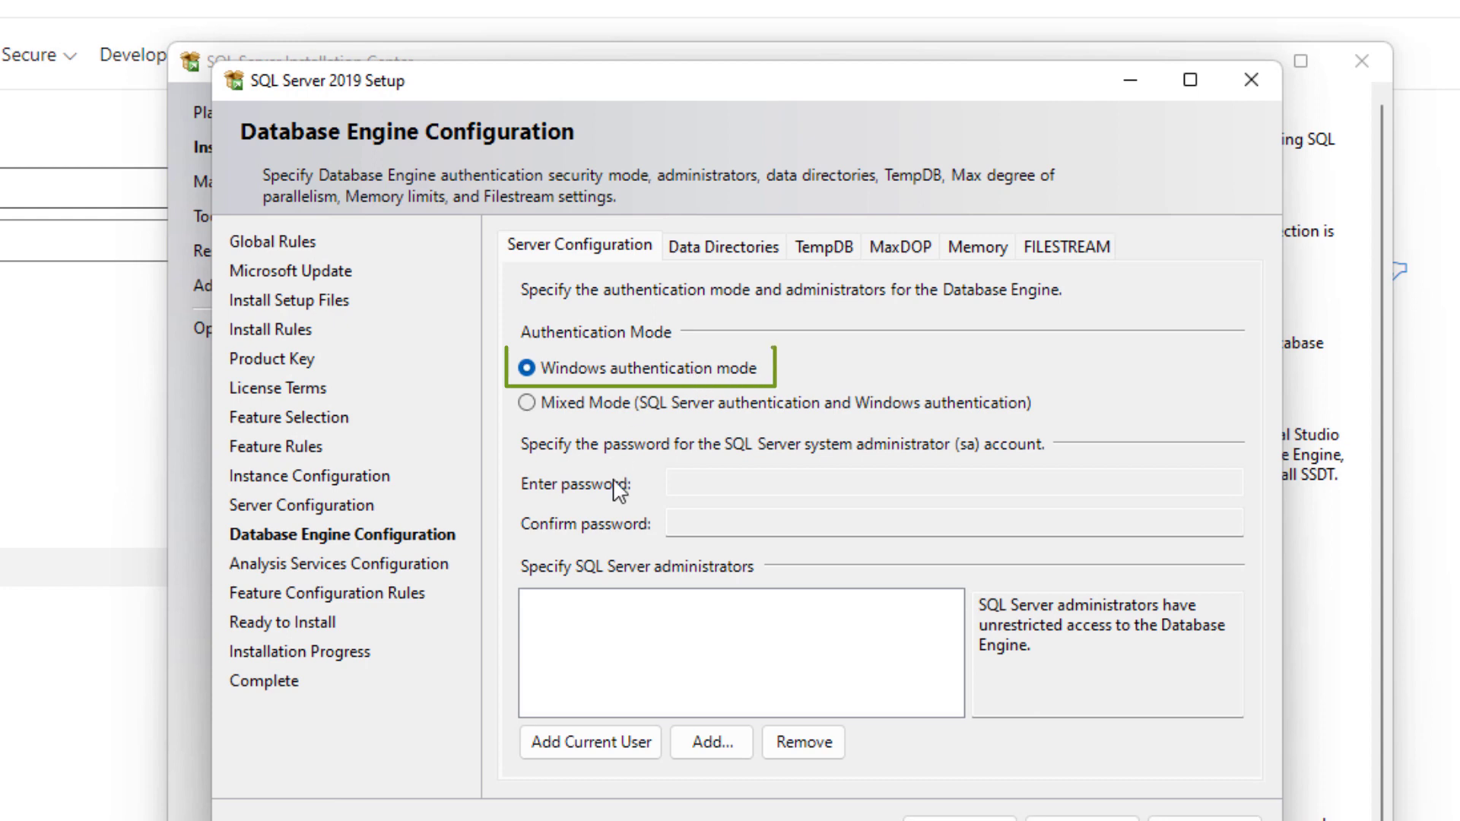
pyautogui.click(620, 743)
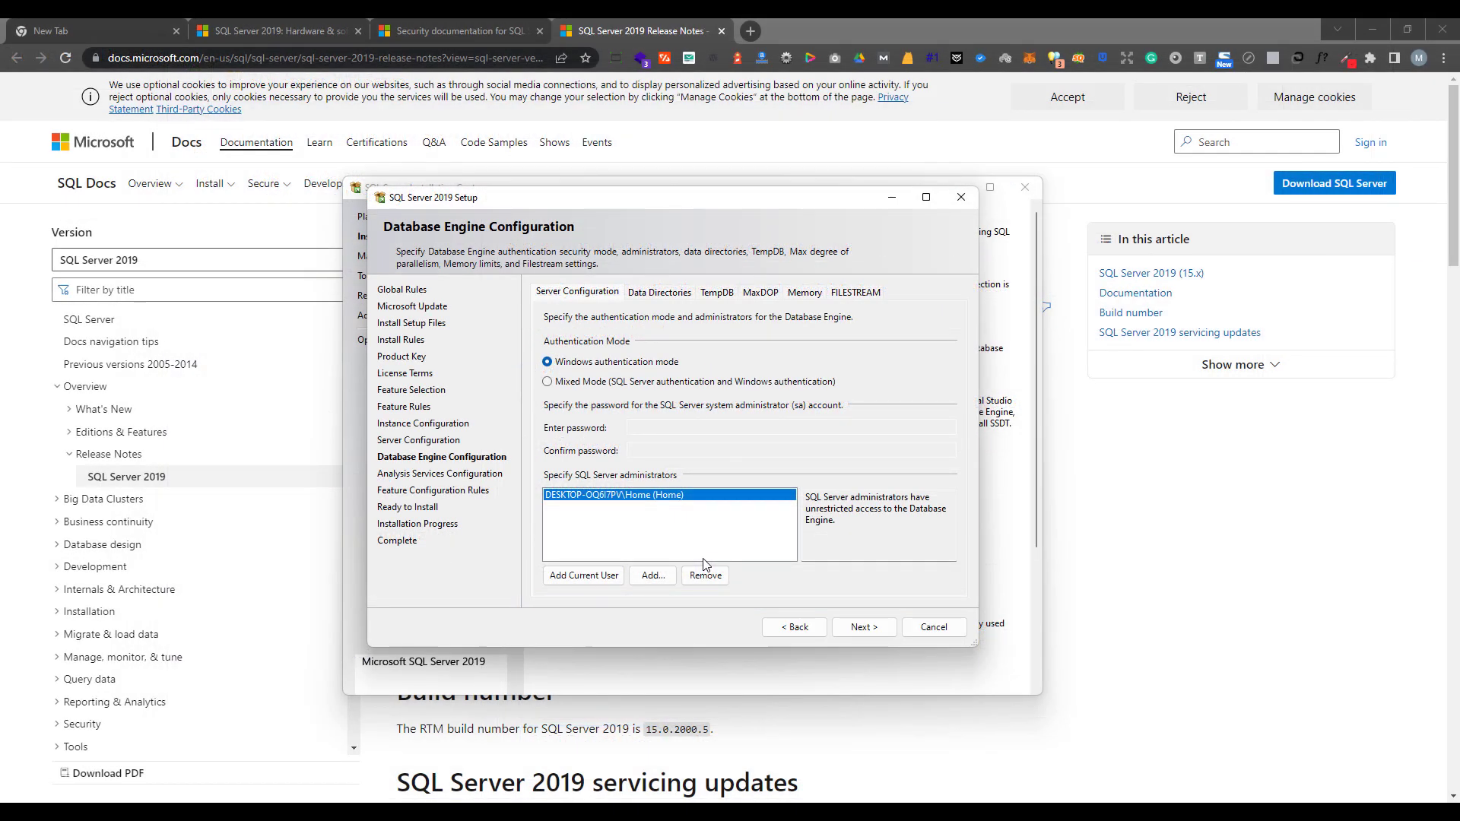
pyautogui.click(864, 628)
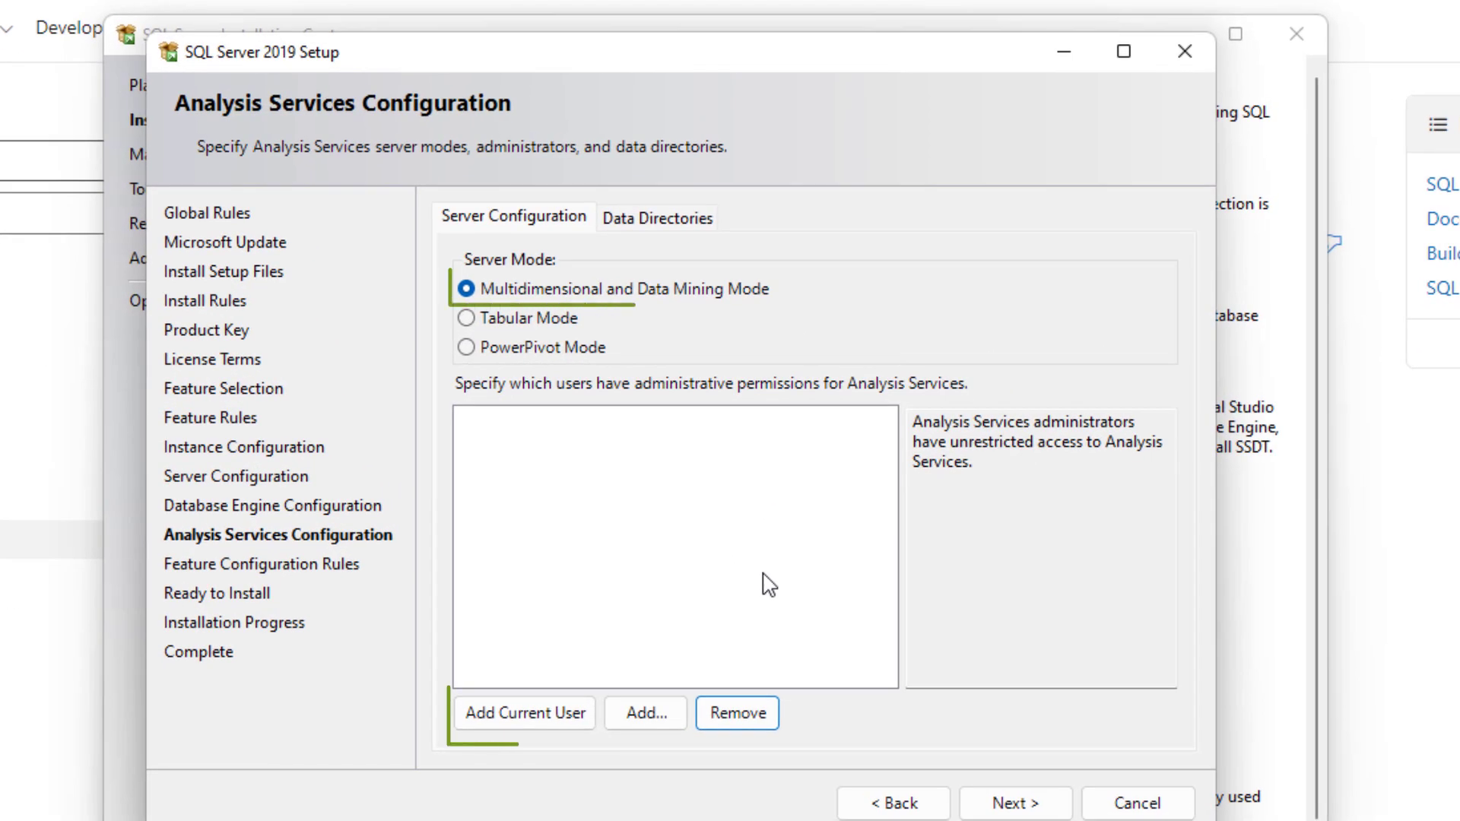
# Add the current user as Analysis Services administrator, check the data directories, and continue to Ready to Install
pyautogui.click(562, 719)
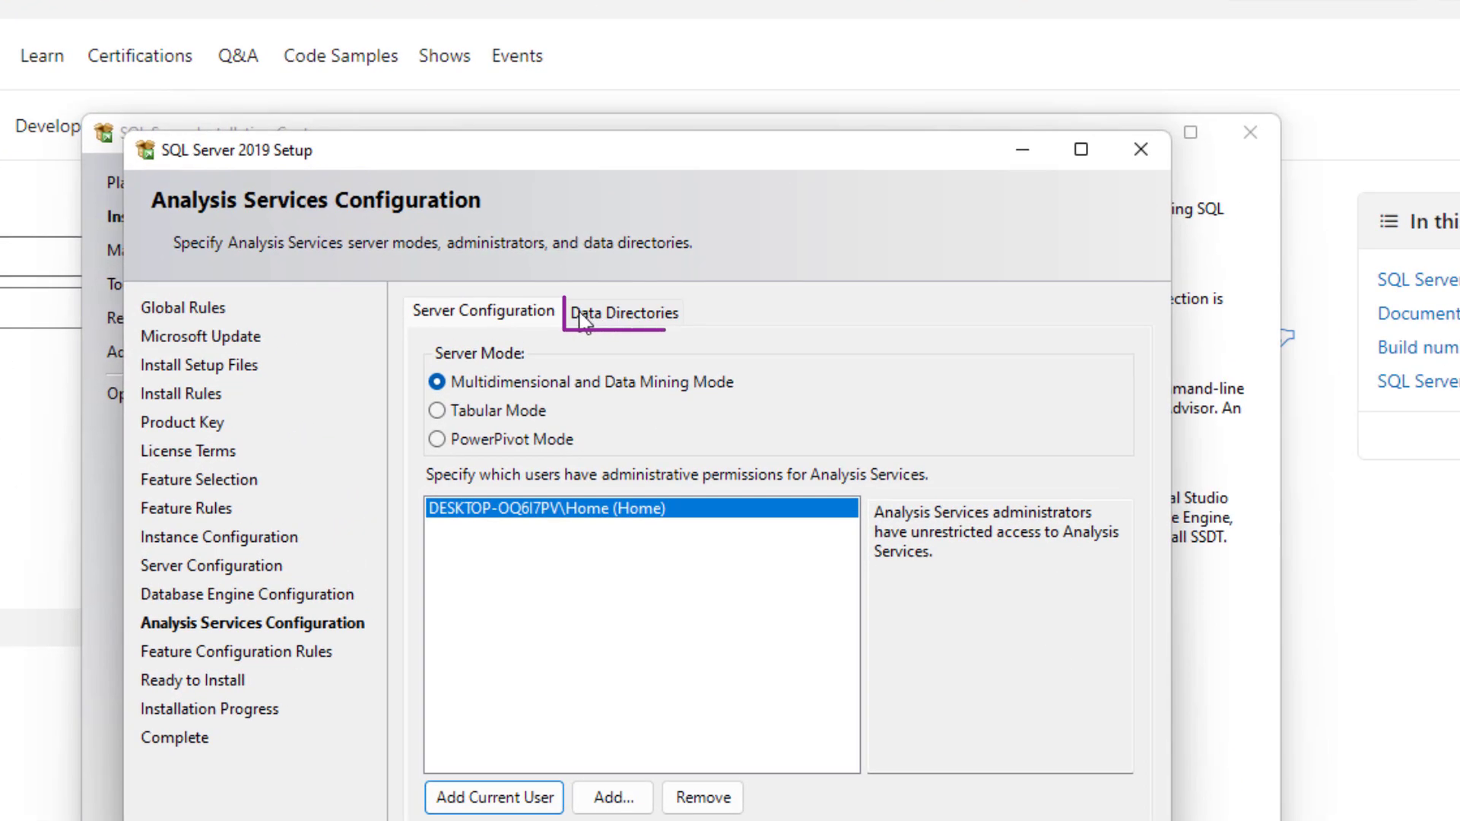
pyautogui.click(646, 327)
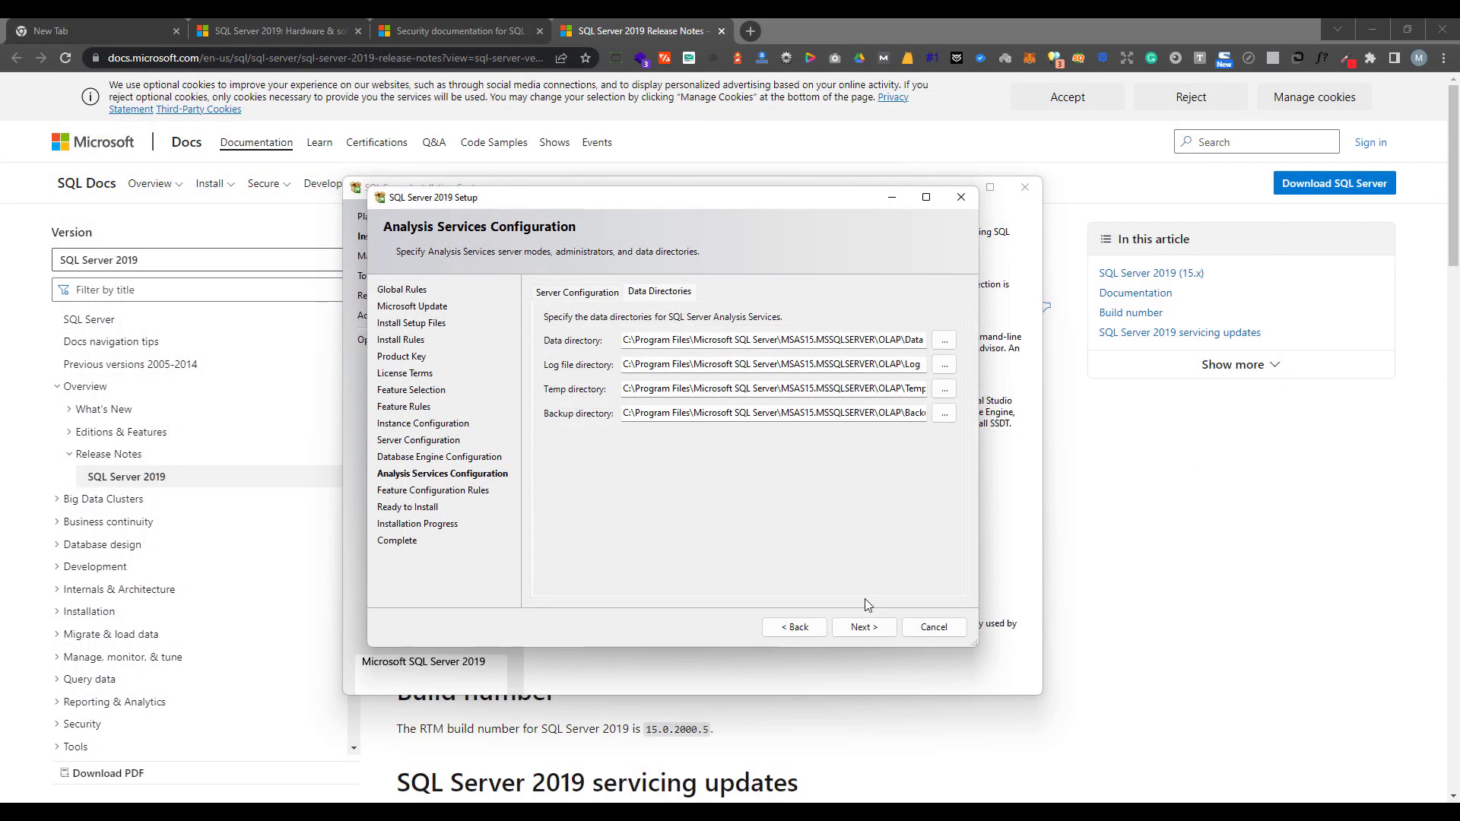
pyautogui.click(885, 632)
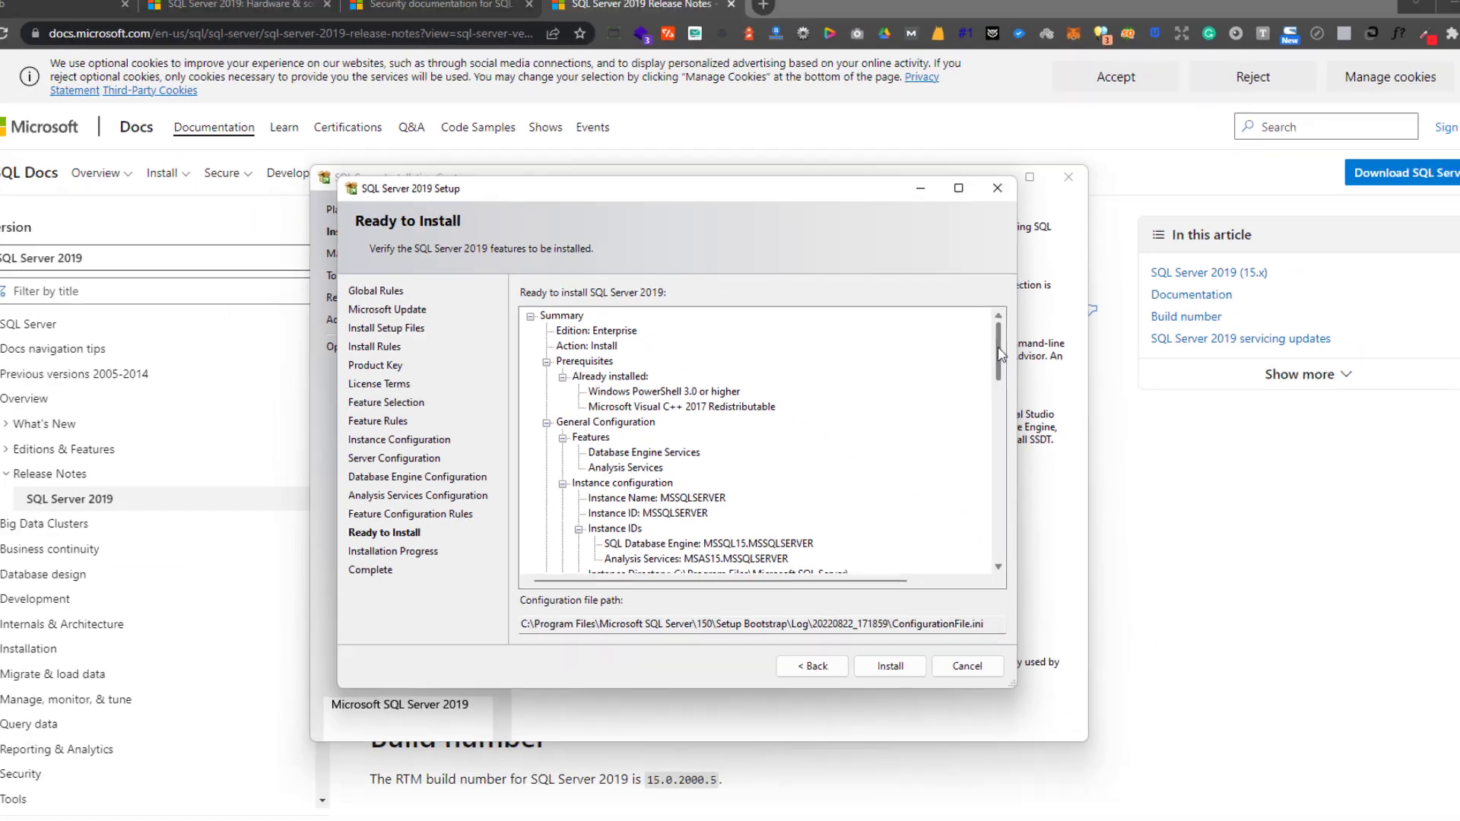
# Review the summary of features and instance settings, and start the installation
pyautogui.moveTo(962, 339)
pyautogui.mouseDown()
pyautogui.moveTo(967, 505)
pyautogui.moveTo(970, 339)
pyautogui.moveTo(969, 354)
pyautogui.mouseUp()
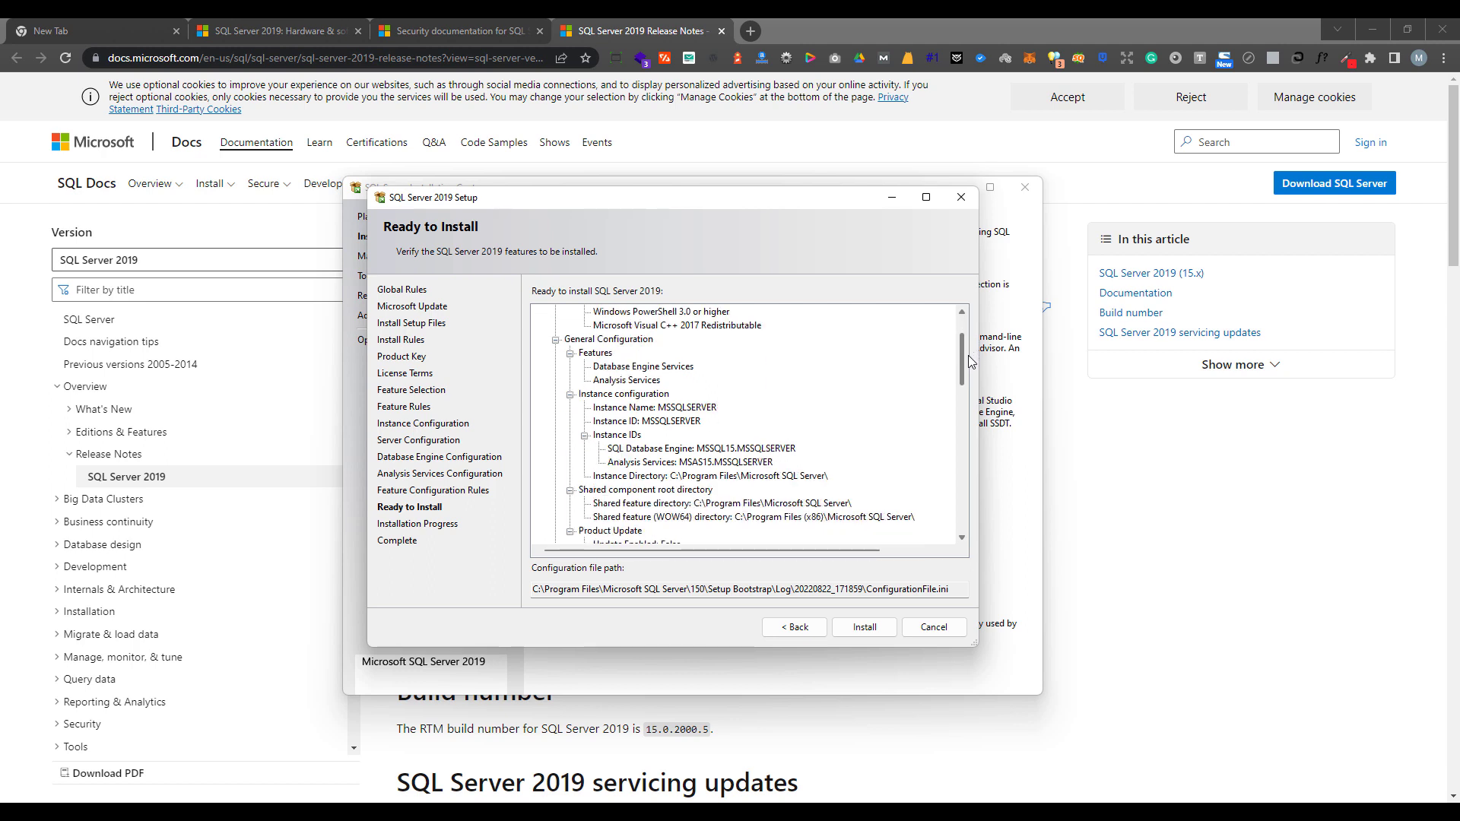
pyautogui.click(865, 627)
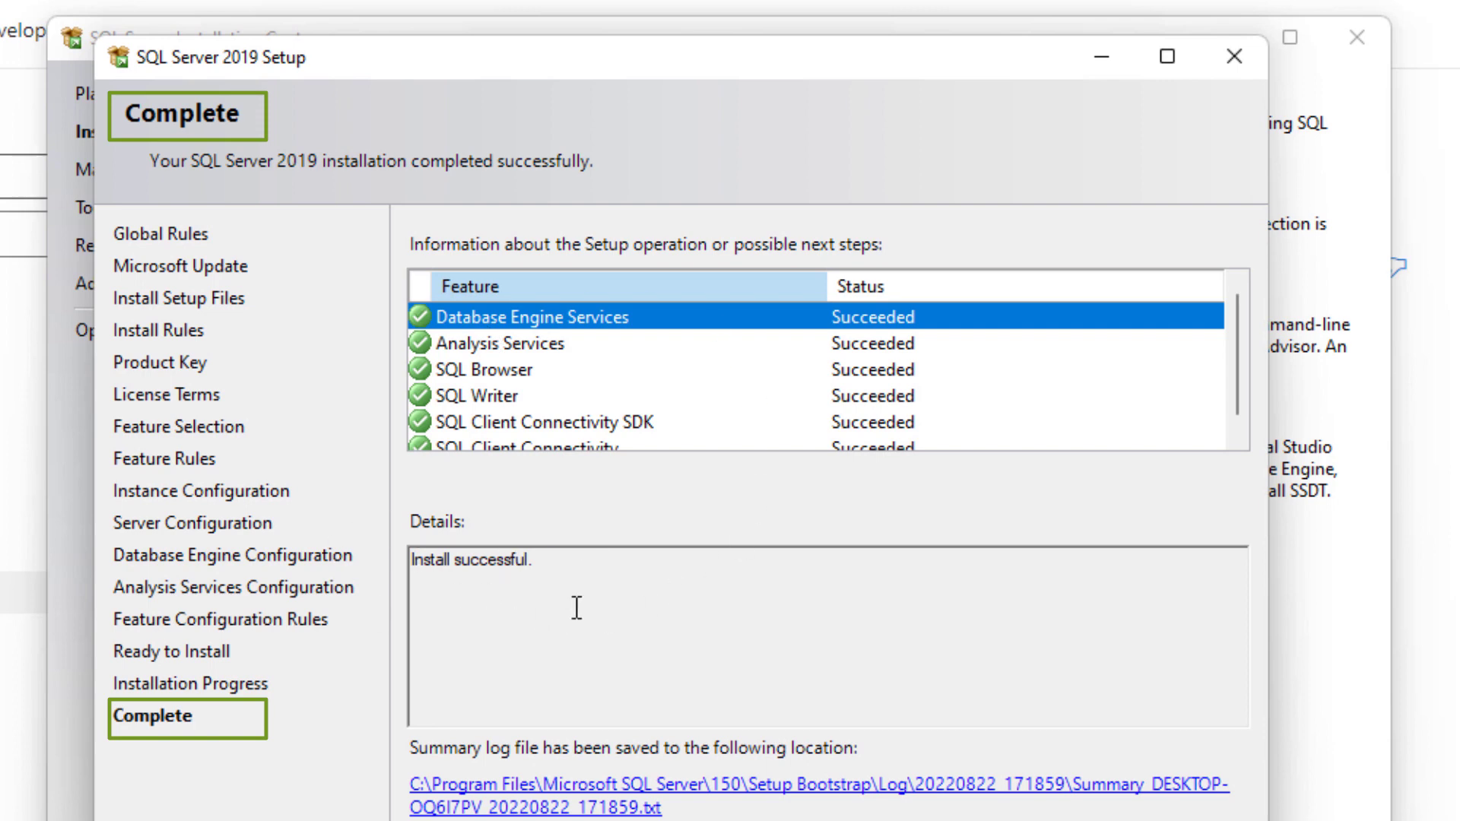
# Check the installation status of each feature, and close both the setup wizard and the SQL Server Installation Center
pyautogui.scroll(-1, 981, 367)
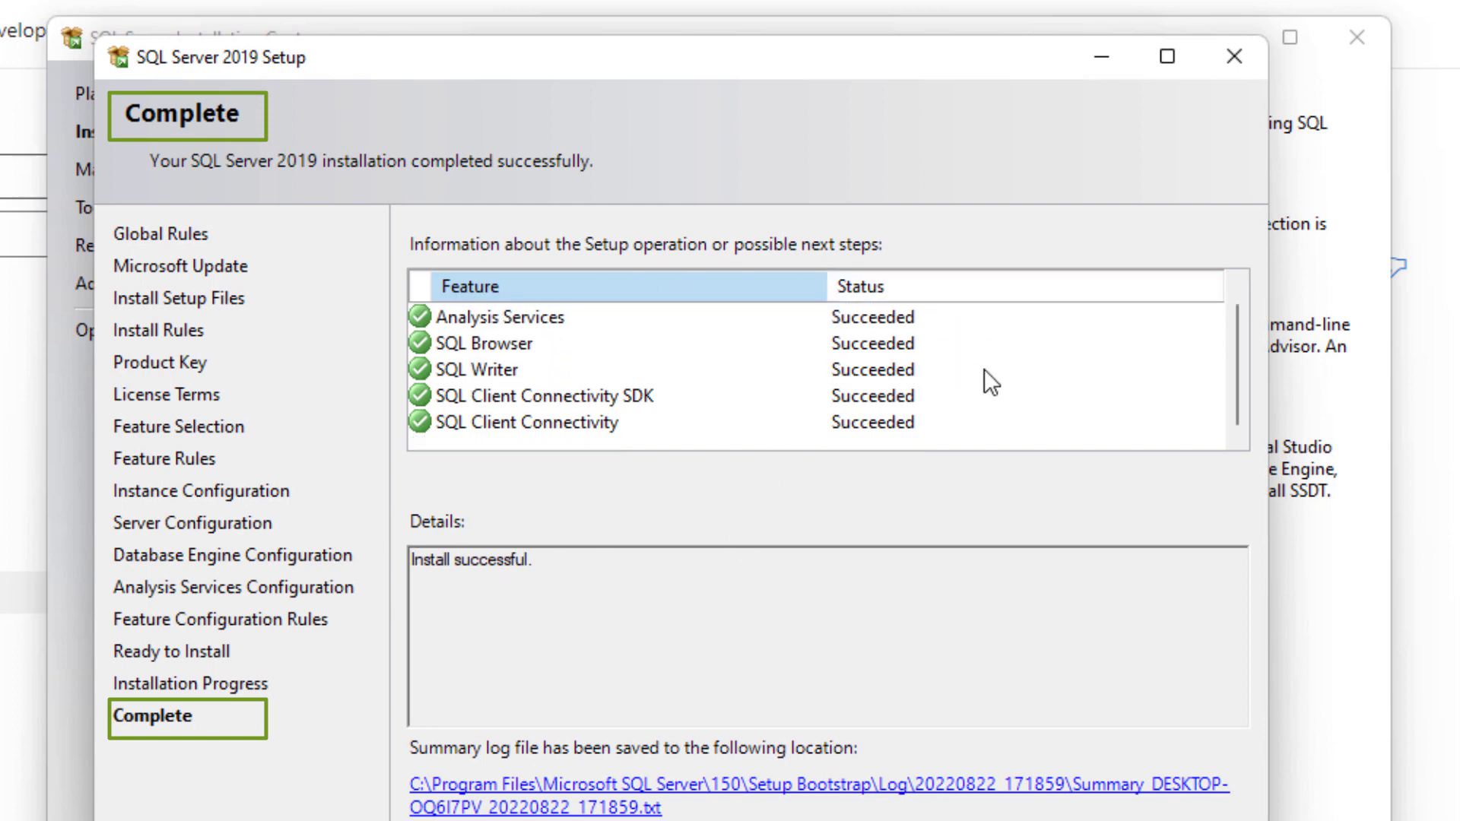
pyautogui.scroll(1, 987, 371)
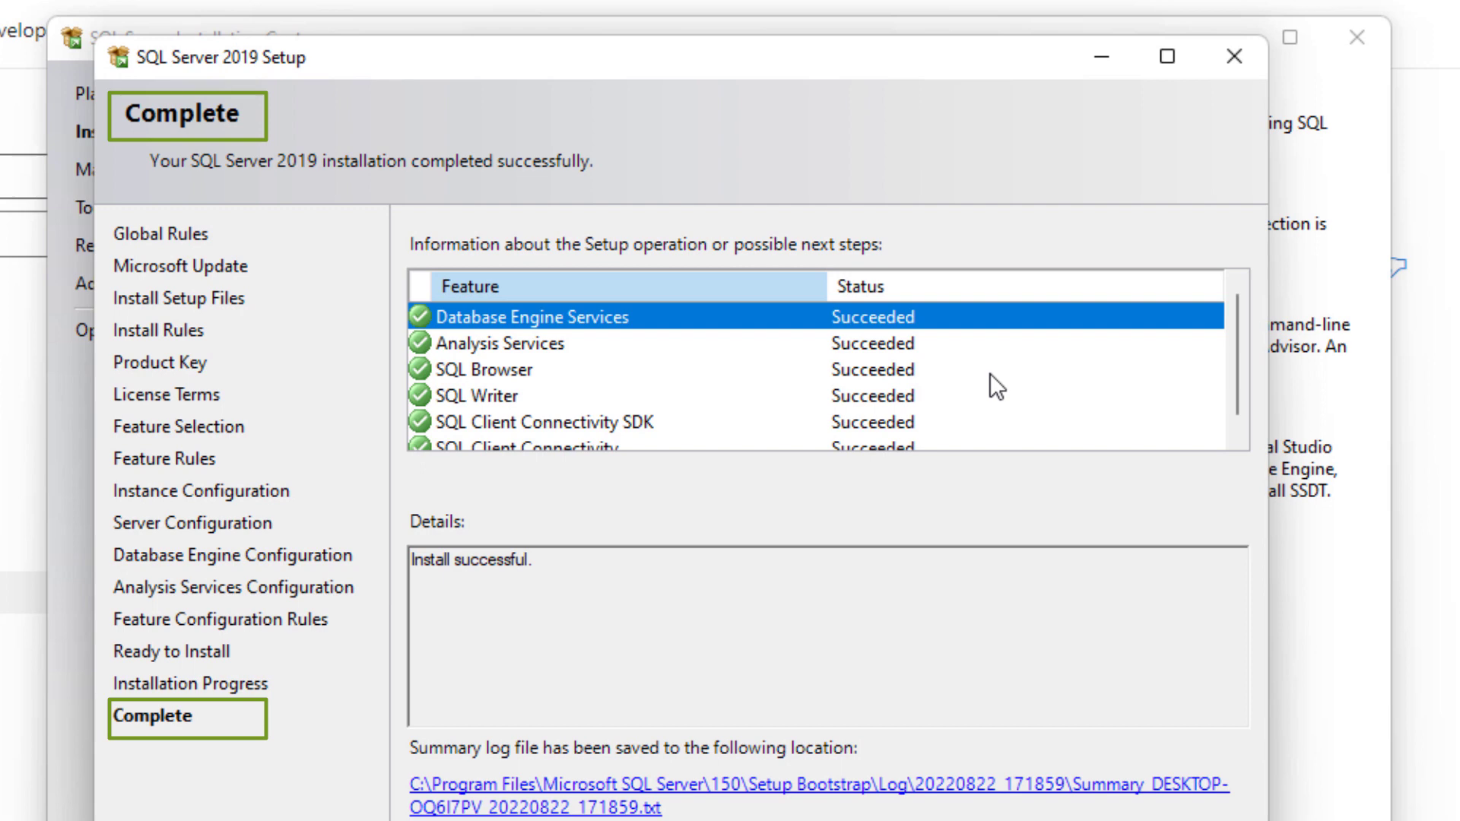
pyautogui.scroll(-1, 1238, 373)
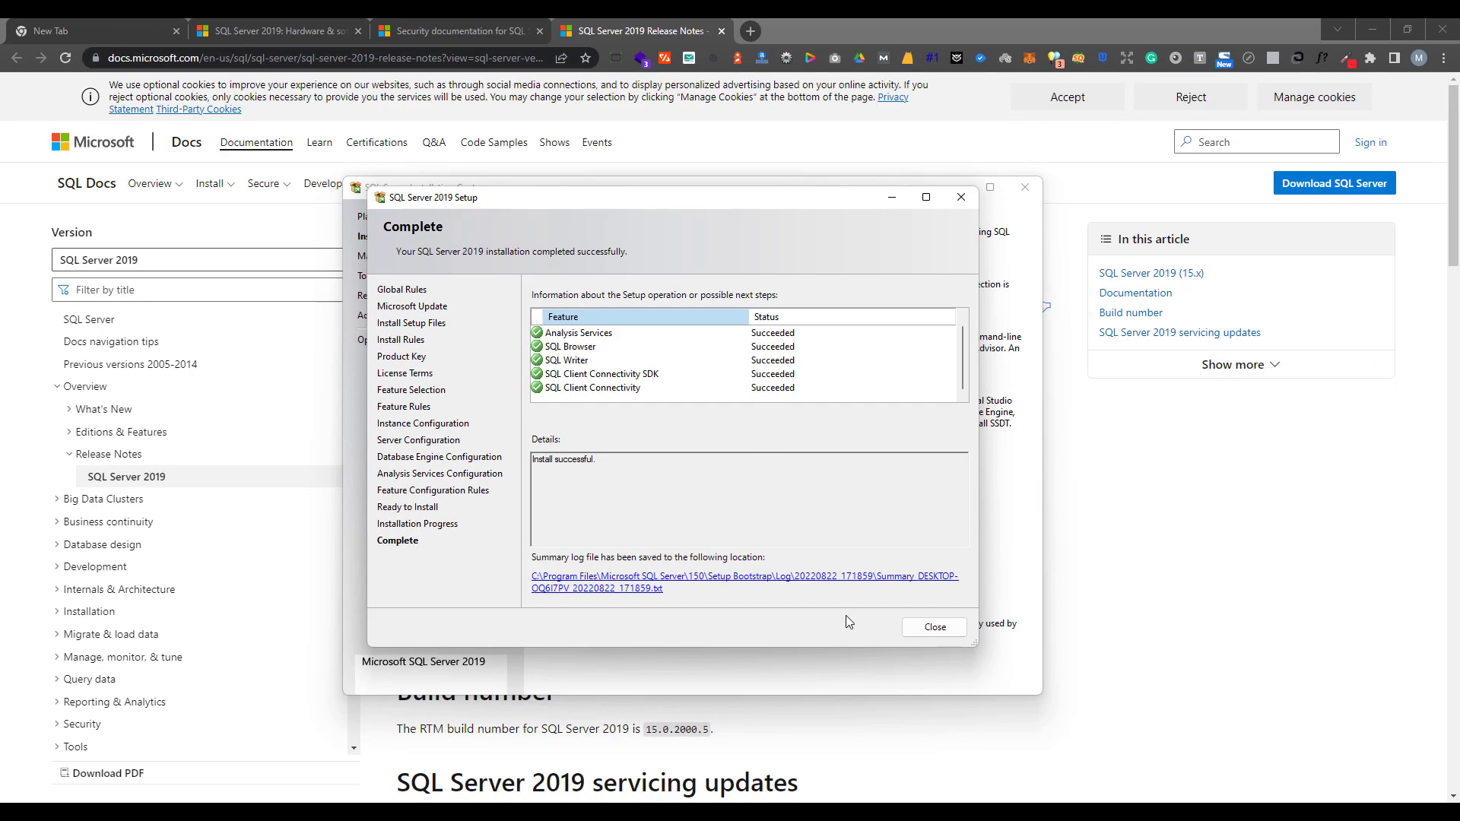
pyautogui.click(929, 631)
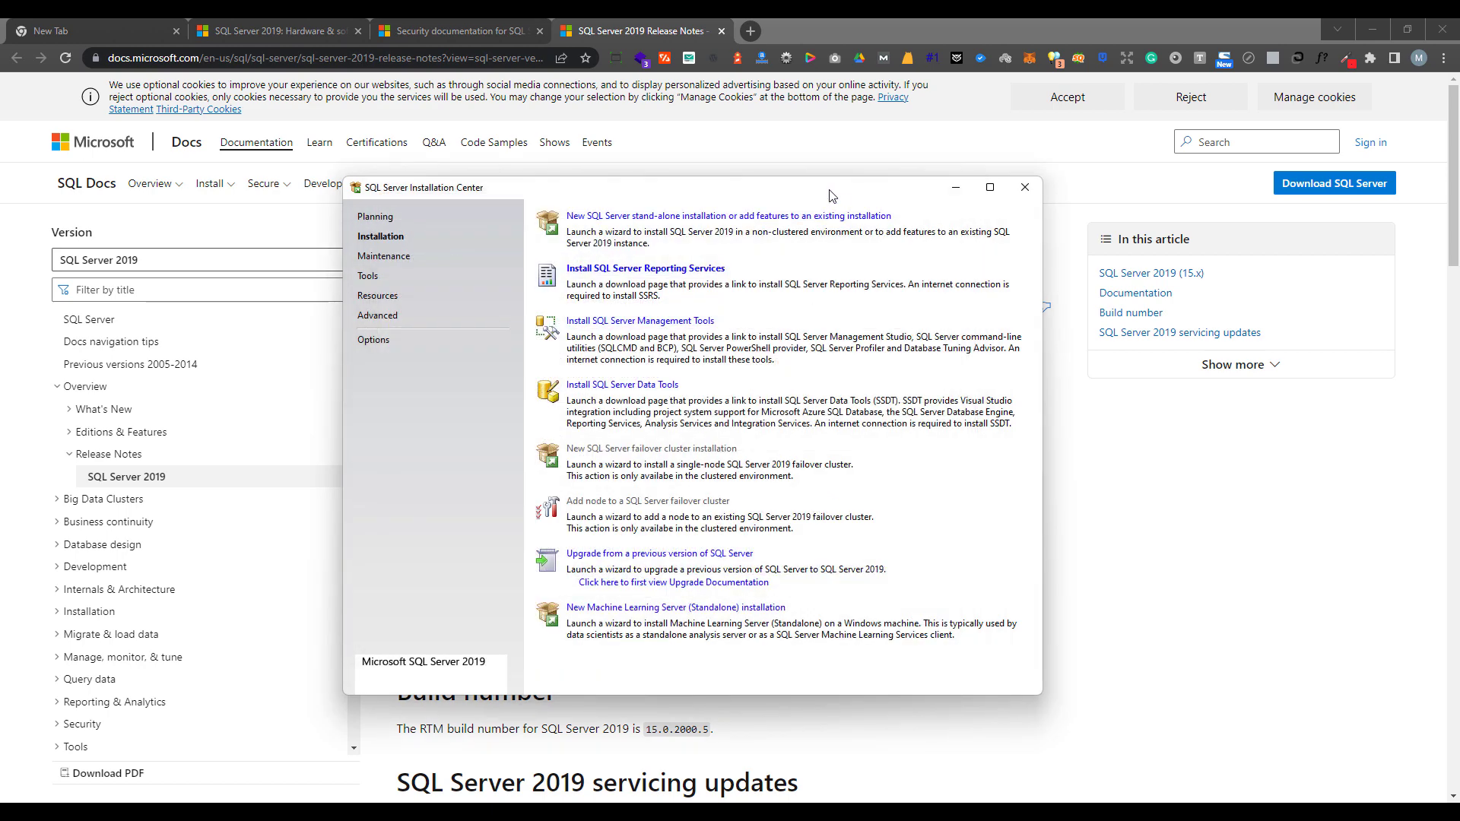
pyautogui.moveTo(830, 195); pyautogui.dragTo(820, 194)
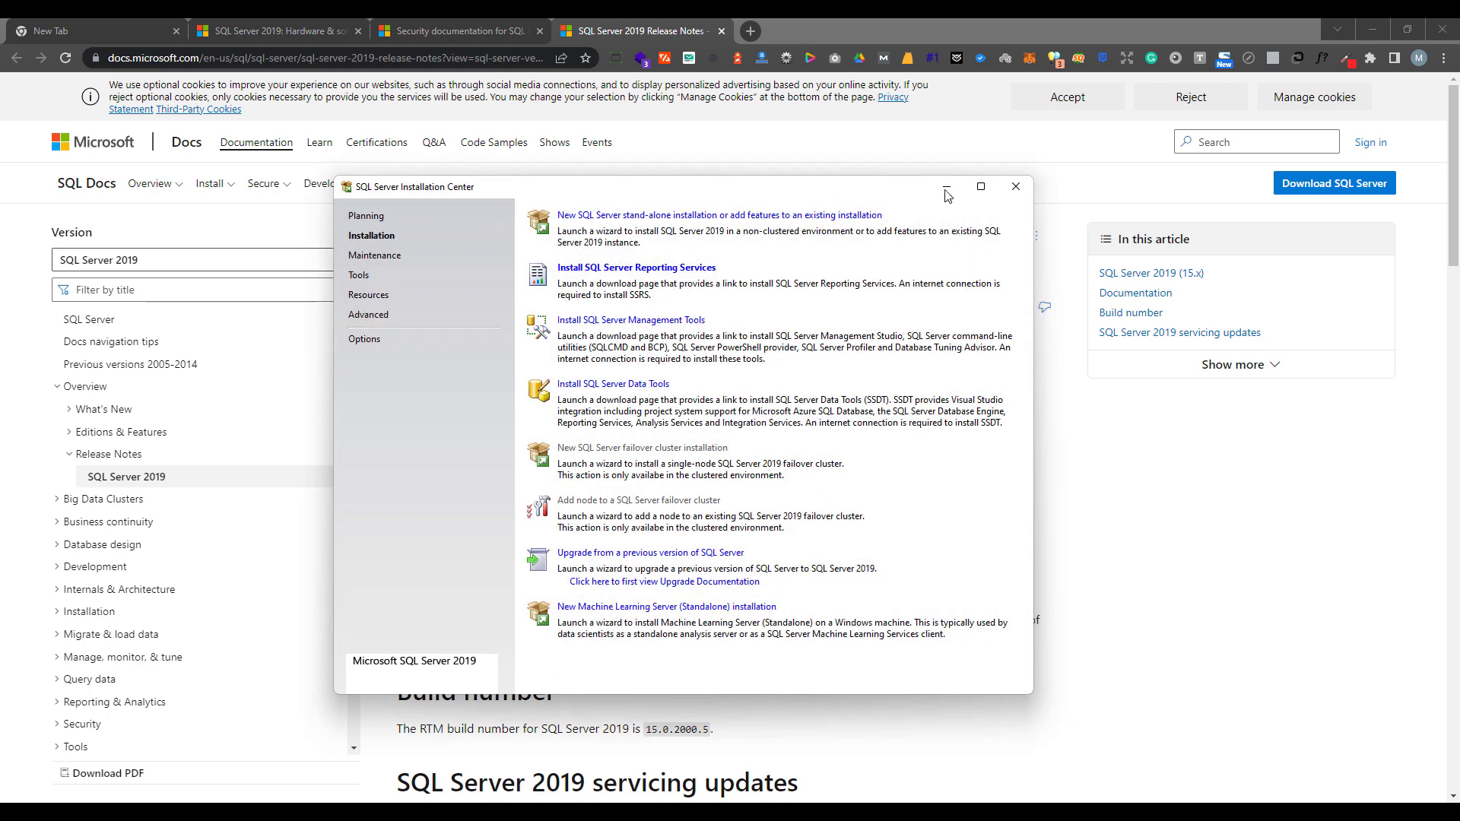
pyautogui.click(1014, 188)
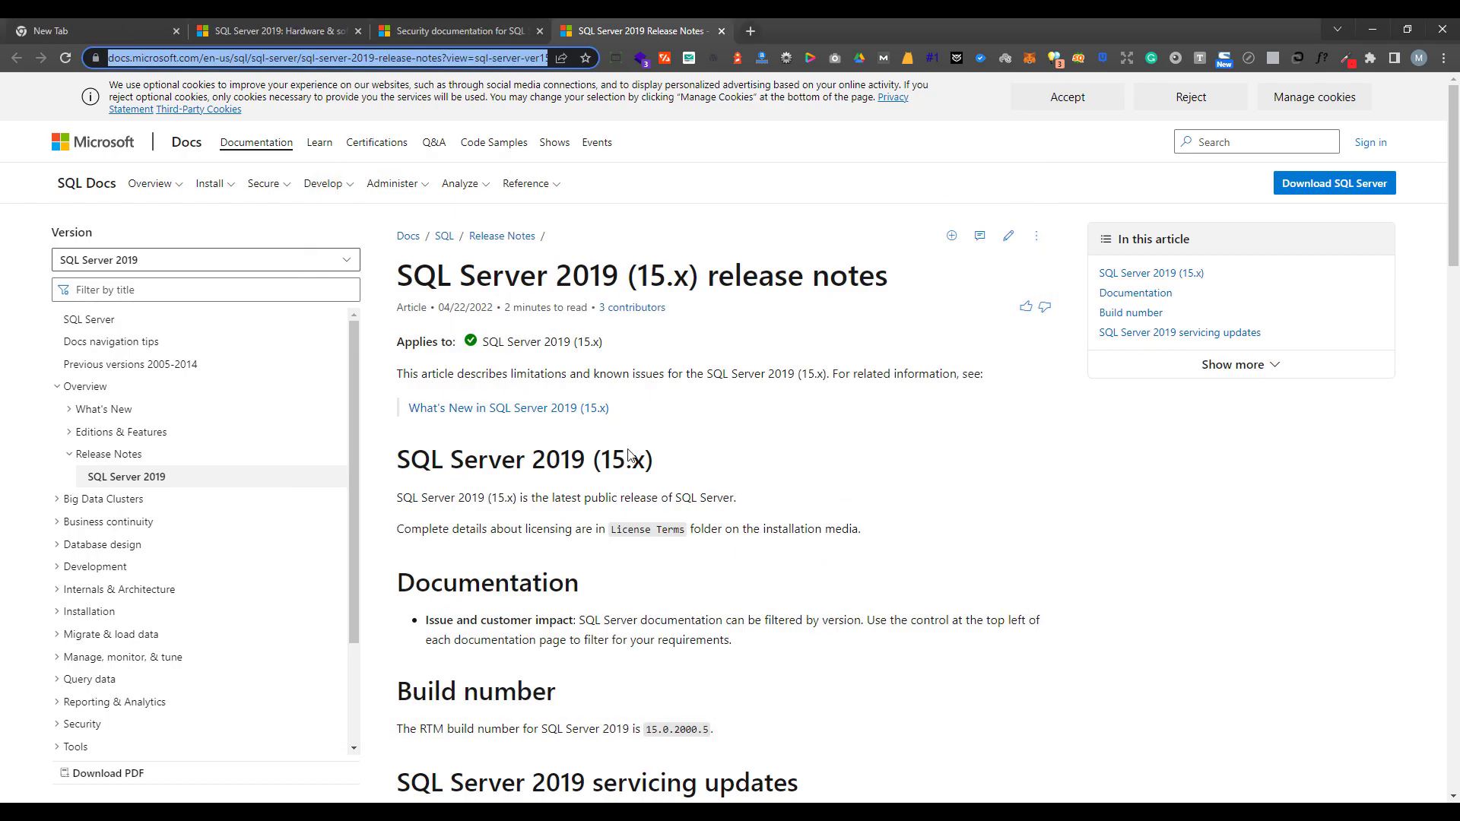